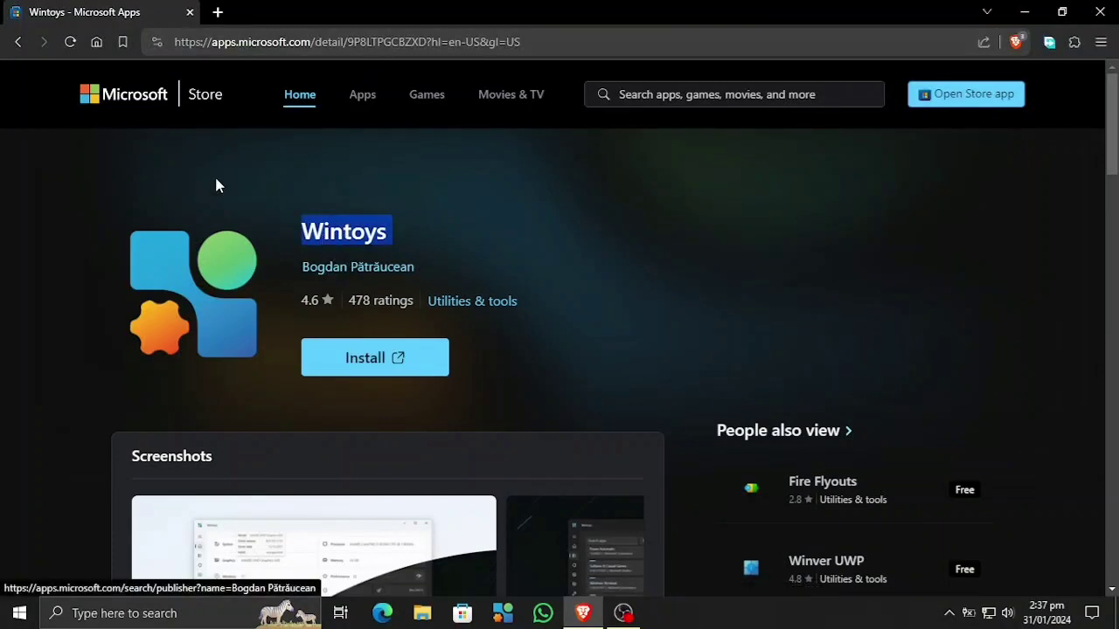
Review the Wintoys description, ratings, features and system requirements on its store page, including the supported Windows version and architecture.
{"action": "scroll", "coordinate": [625, 472], "scroll_direction": "down", "scroll_amount": 5}
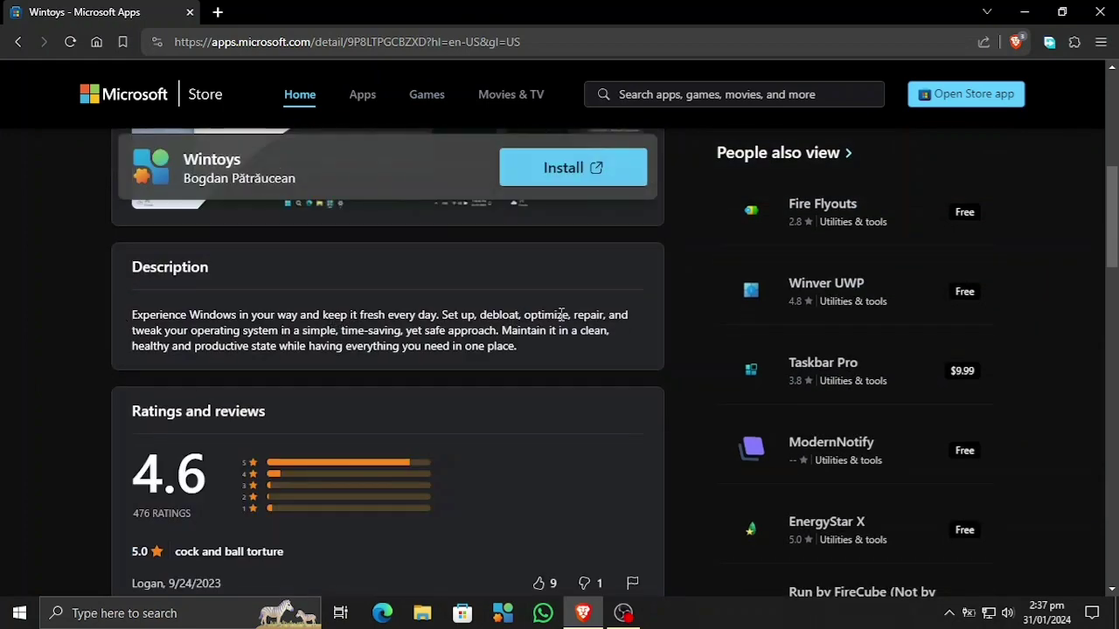
{"action": "mouse_move", "coordinate": [442, 315]}
{"action": "left_mouse_down"}
{"action": "mouse_move", "coordinate": [630, 316]}
{"action": "mouse_move", "coordinate": [419, 306]}
{"action": "mouse_move", "coordinate": [263, 346]}
{"action": "mouse_move", "coordinate": [294, 331]}
{"action": "mouse_move", "coordinate": [542, 333]}
{"action": "mouse_move", "coordinate": [538, 356]}
{"action": "left_mouse_up"}
{"action": "left_click", "coordinate": [455, 450]}
{"action": "scroll", "coordinate": [455, 455], "scroll_direction": "down", "scroll_amount": 6}
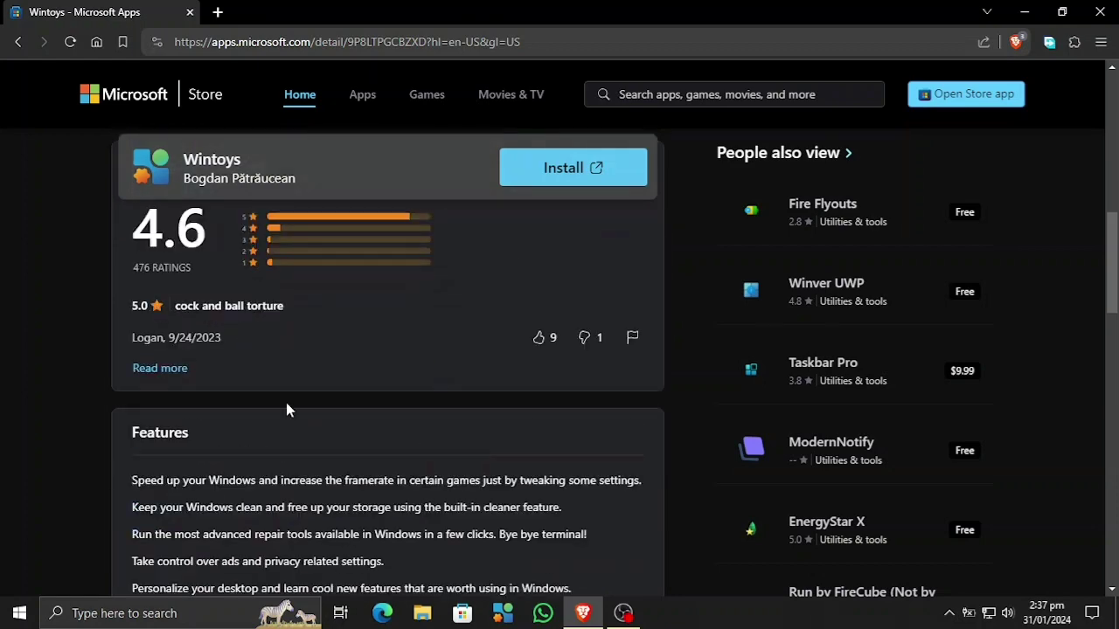
{"action": "scroll", "coordinate": [209, 494], "scroll_direction": "down", "scroll_amount": 2}
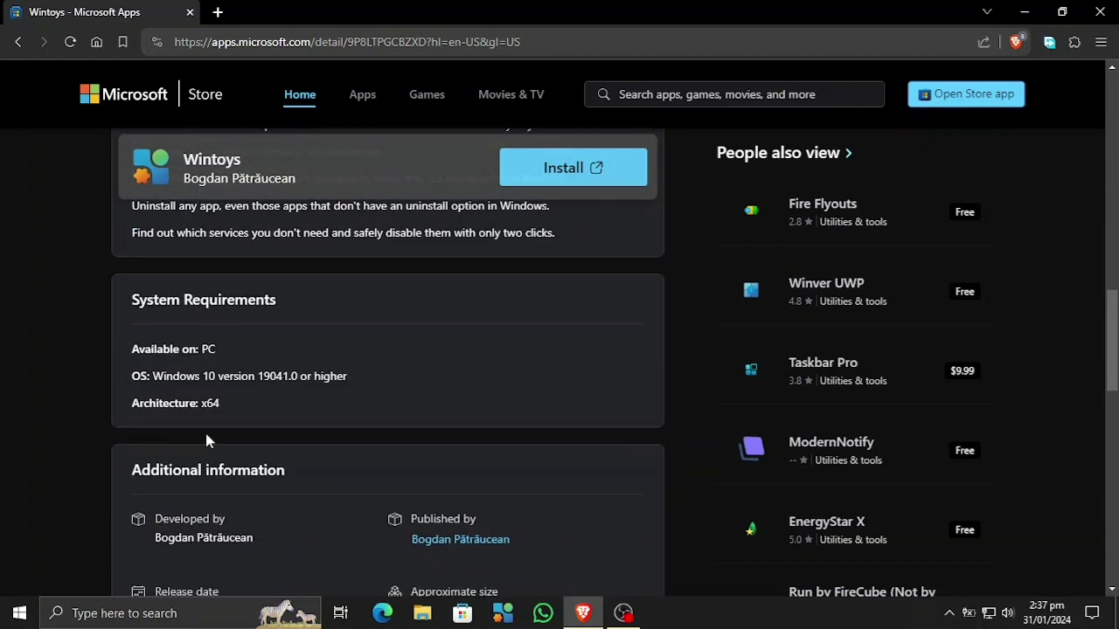
{"action": "triple_click", "coordinate": [284, 375]}
{"action": "left_click", "coordinate": [295, 394]}
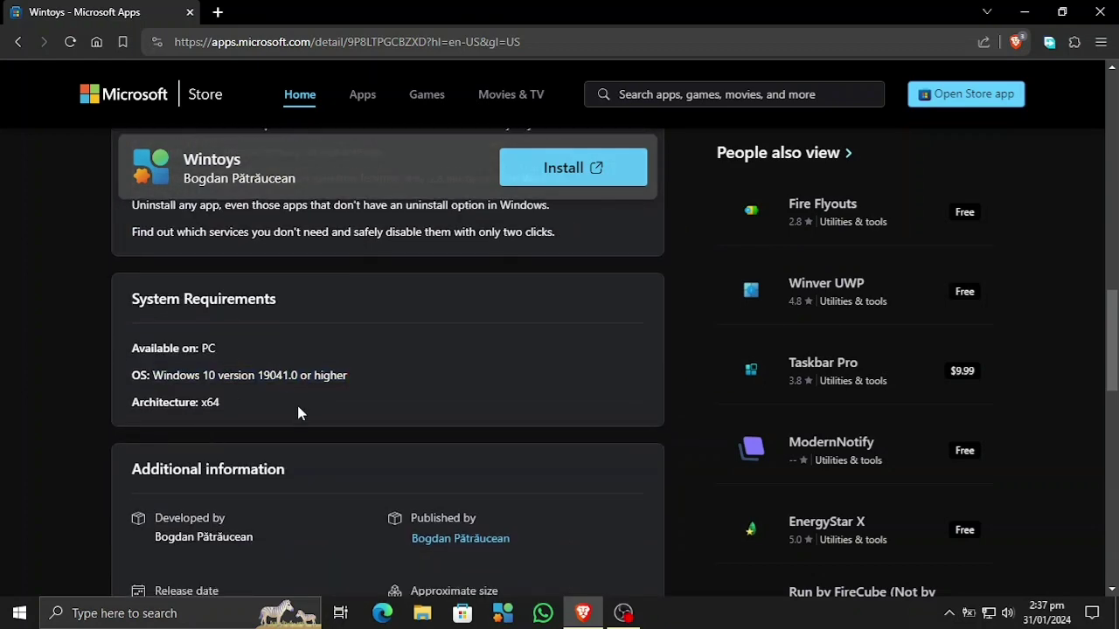
{"action": "scroll", "coordinate": [297, 406], "scroll_direction": "down", "scroll_amount": 3}
{"action": "scroll", "coordinate": [192, 278], "scroll_direction": "up", "scroll_amount": 2}
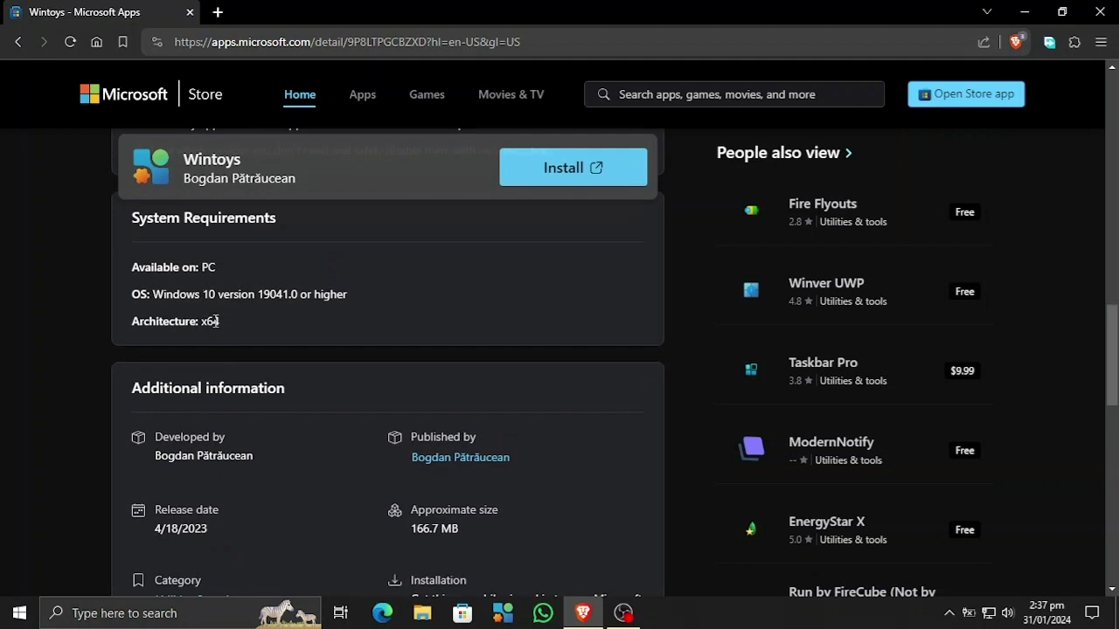
{"action": "double_click", "coordinate": [214, 322]}
{"action": "left_click", "coordinate": [306, 333]}
Examine the additional information for Wintoys, including size, permissions, supported languages and publisher info.
{"action": "scroll", "coordinate": [306, 332], "scroll_direction": "down", "scroll_amount": 3}
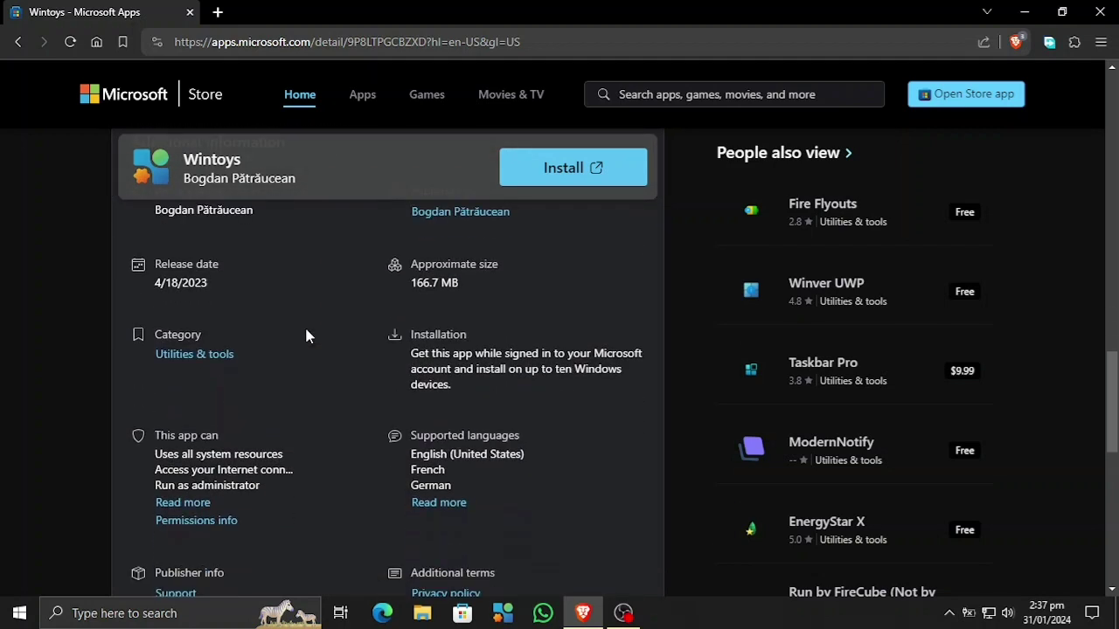
{"action": "scroll", "coordinate": [323, 392], "scroll_direction": "down", "scroll_amount": 2}
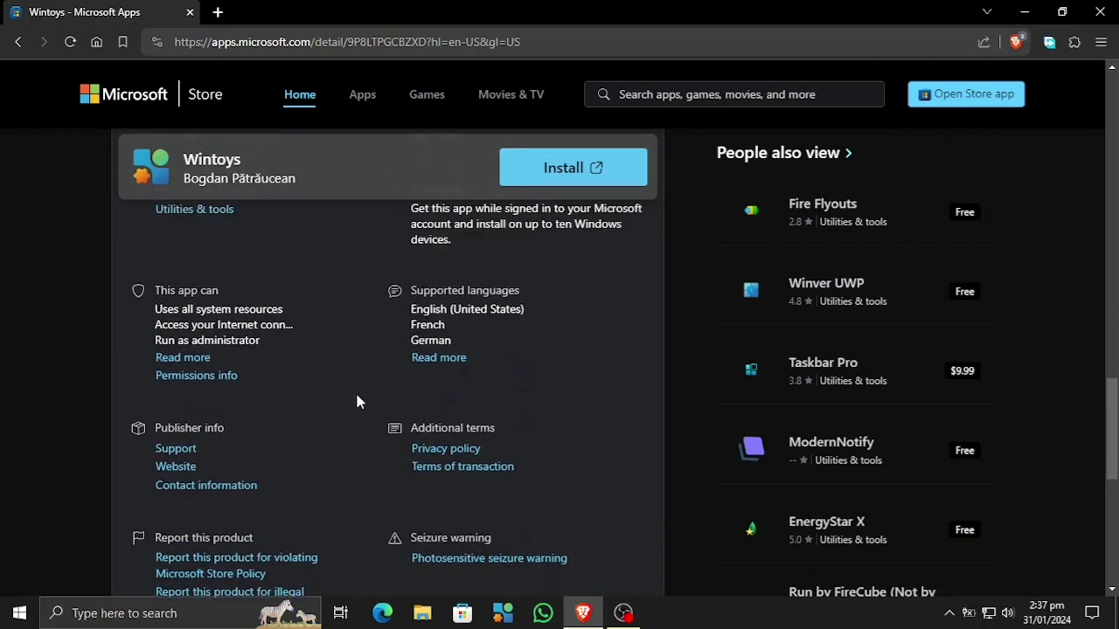
{"action": "scroll", "coordinate": [355, 390], "scroll_direction": "up", "scroll_amount": 1}
{"action": "scroll", "coordinate": [356, 388], "scroll_direction": "down", "scroll_amount": 5}
{"action": "scroll", "coordinate": [357, 389], "scroll_direction": "down", "scroll_amount": 2}
{"action": "scroll", "coordinate": [357, 386], "scroll_direction": "up", "scroll_amount": 15}
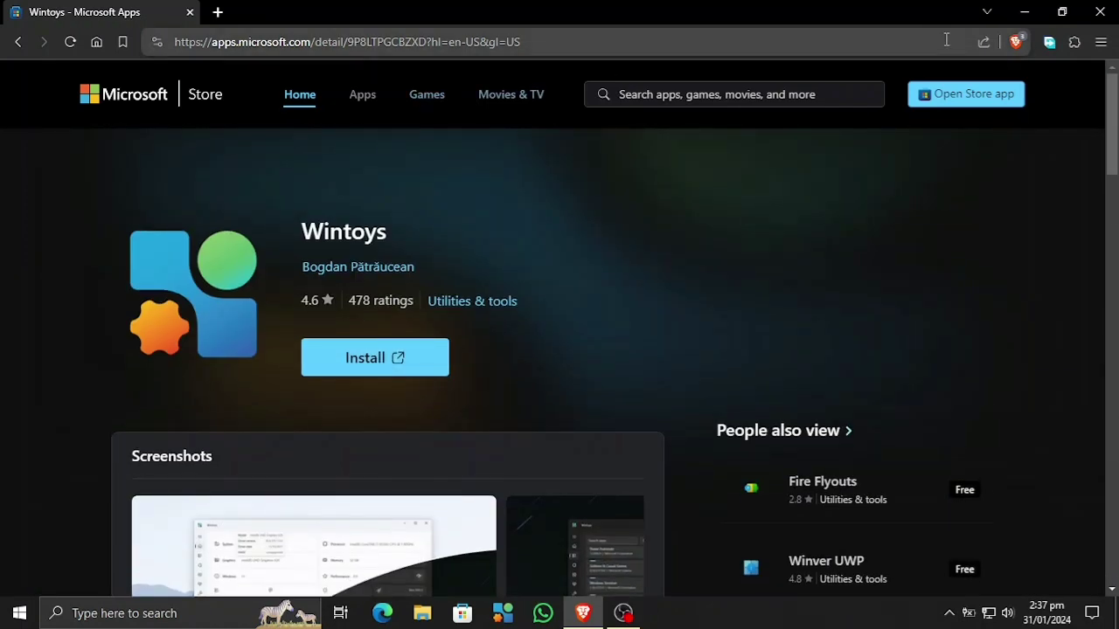
Start the Wintoys install from its web page, allow Microsoft Store to open, and launch Wintoys from there.
{"action": "left_click", "coordinate": [983, 42]}
{"action": "double_click", "coordinate": [562, 42]}
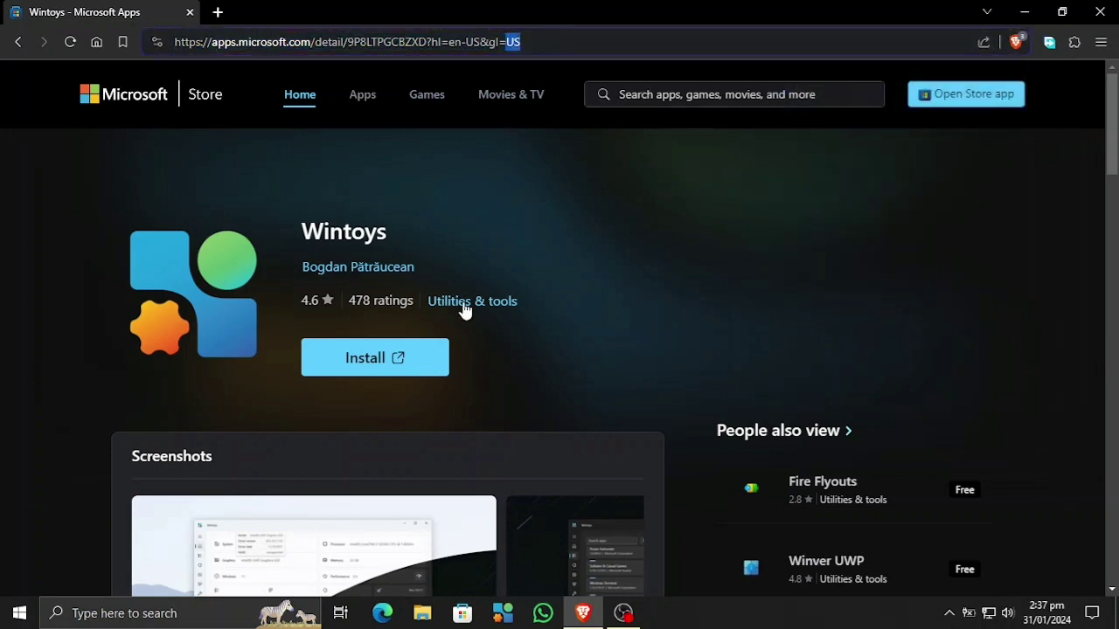
{"action": "left_click", "coordinate": [354, 358]}
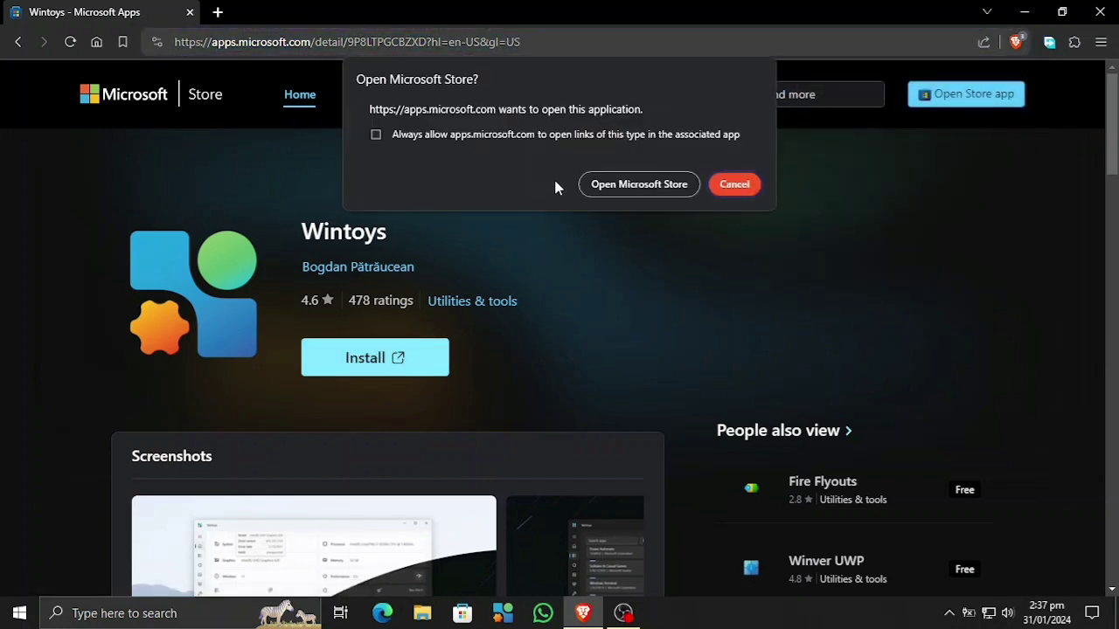
{"action": "left_click", "coordinate": [643, 189]}
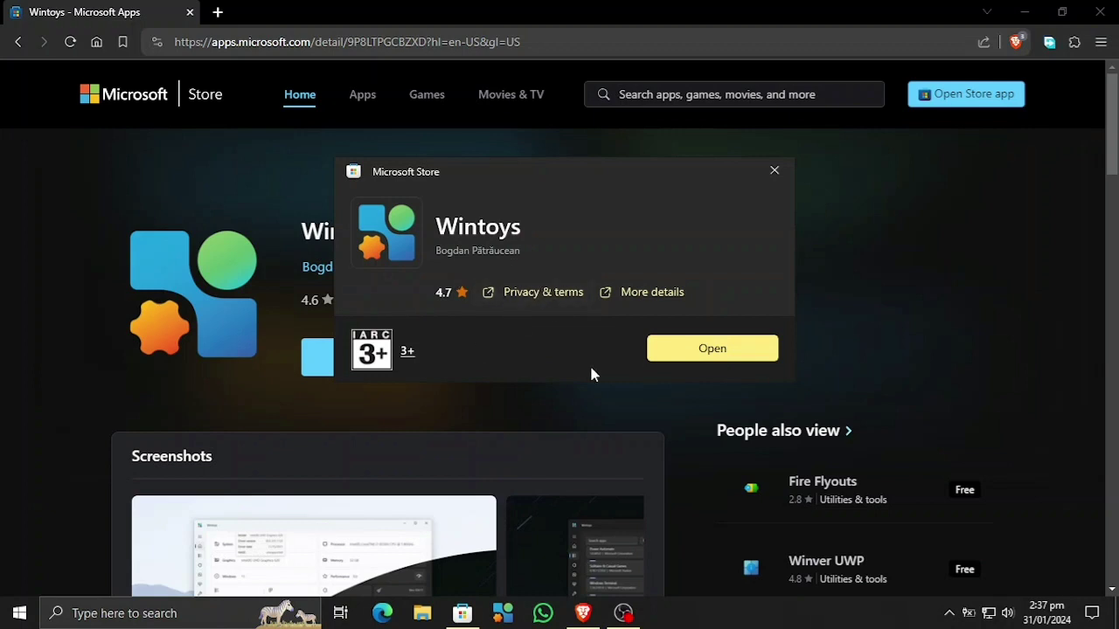
{"action": "left_click", "coordinate": [700, 351]}
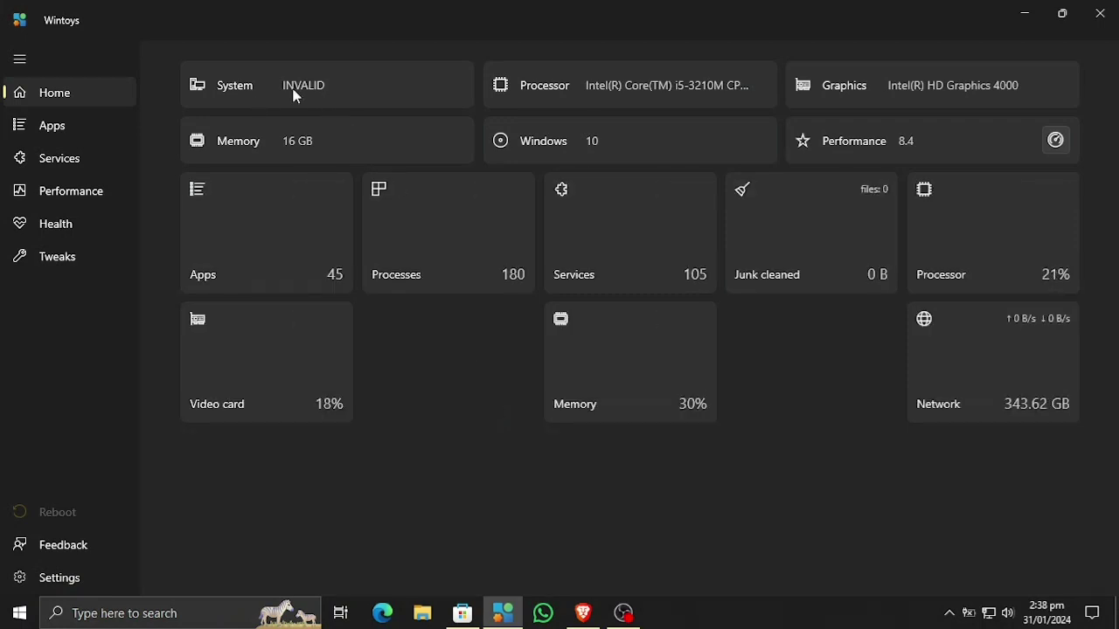
Examine the system, processor, graphics, memory, Windows and performance details on the Wintoys home page.
{"action": "mouse_move", "coordinate": [298, 93]}
{"action": "mouse_move", "coordinate": [689, 91]}
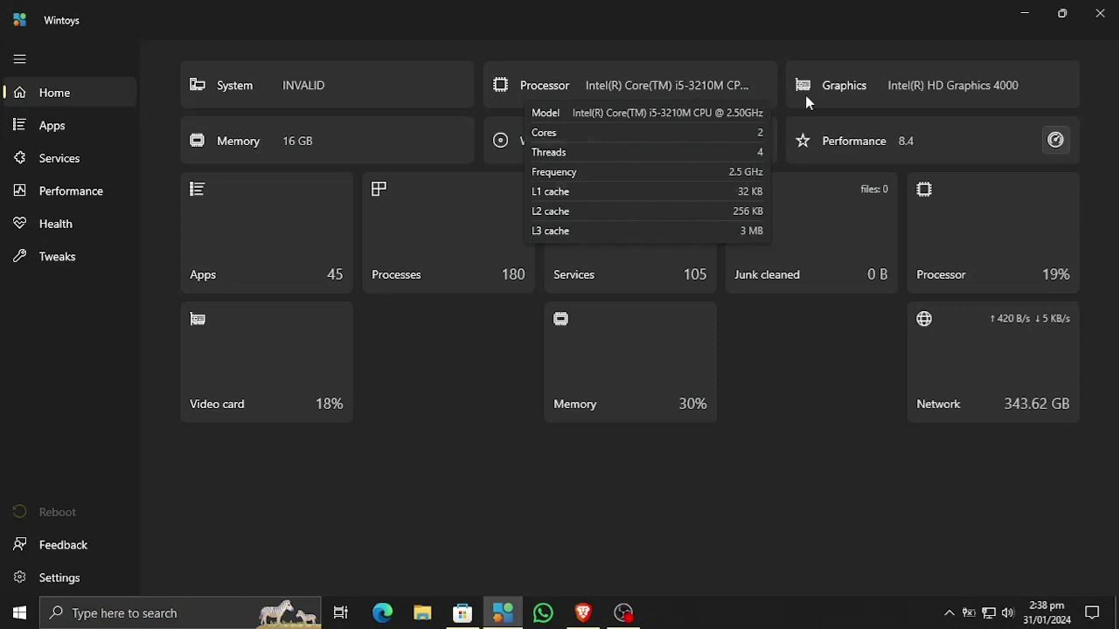
{"action": "mouse_move", "coordinate": [938, 87]}
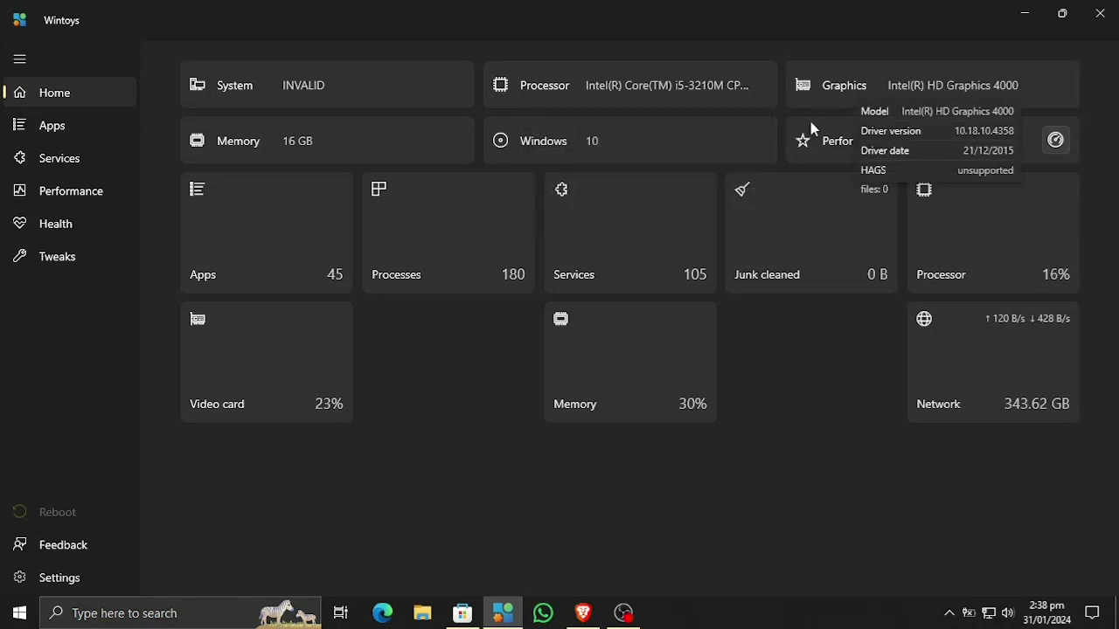
{"action": "mouse_move", "coordinate": [305, 148]}
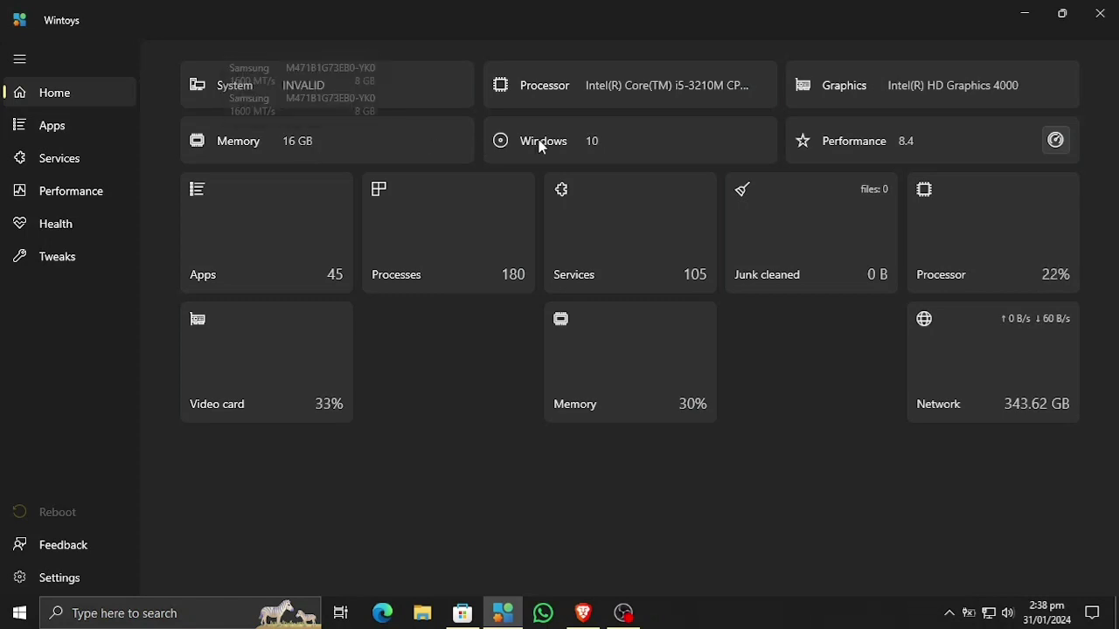
{"action": "mouse_move", "coordinate": [593, 148]}
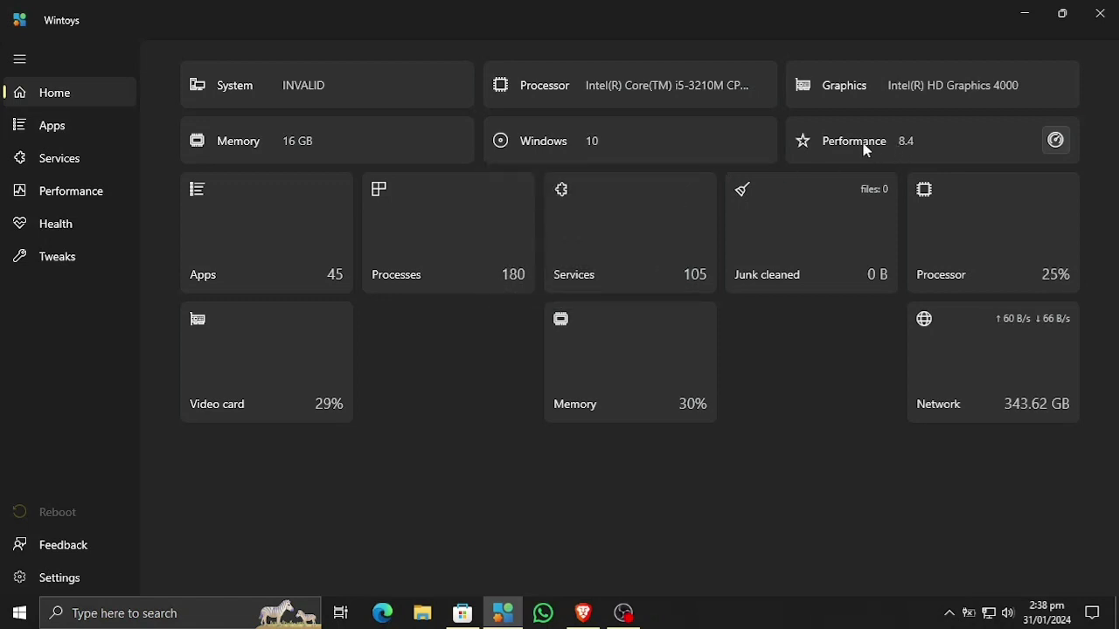
{"action": "mouse_move", "coordinate": [906, 147]}
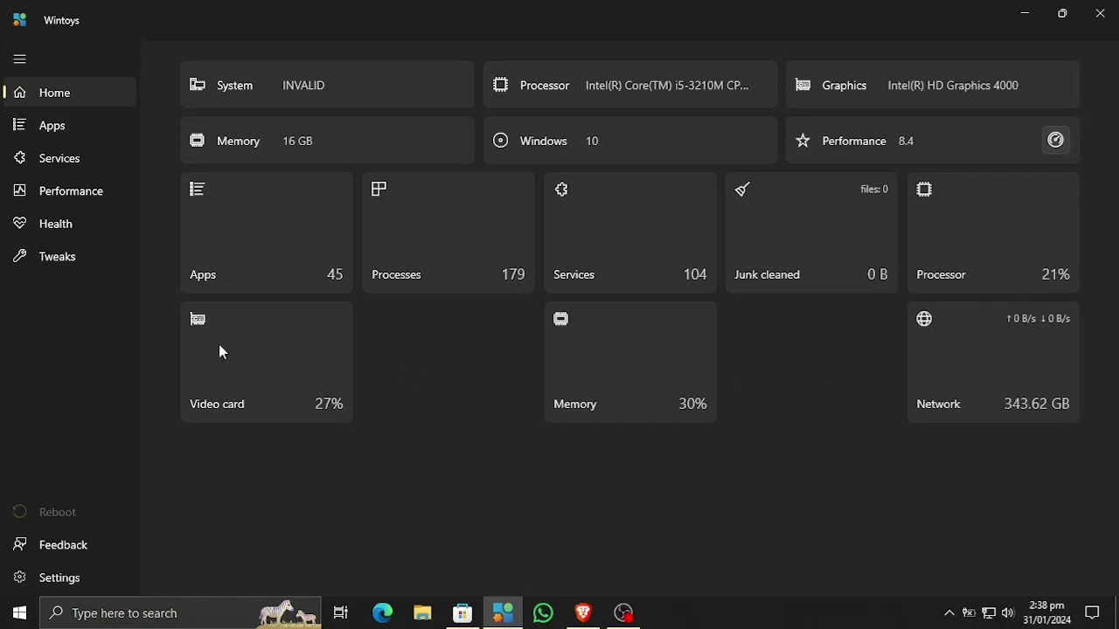
{"action": "left_click", "coordinate": [13, 65]}
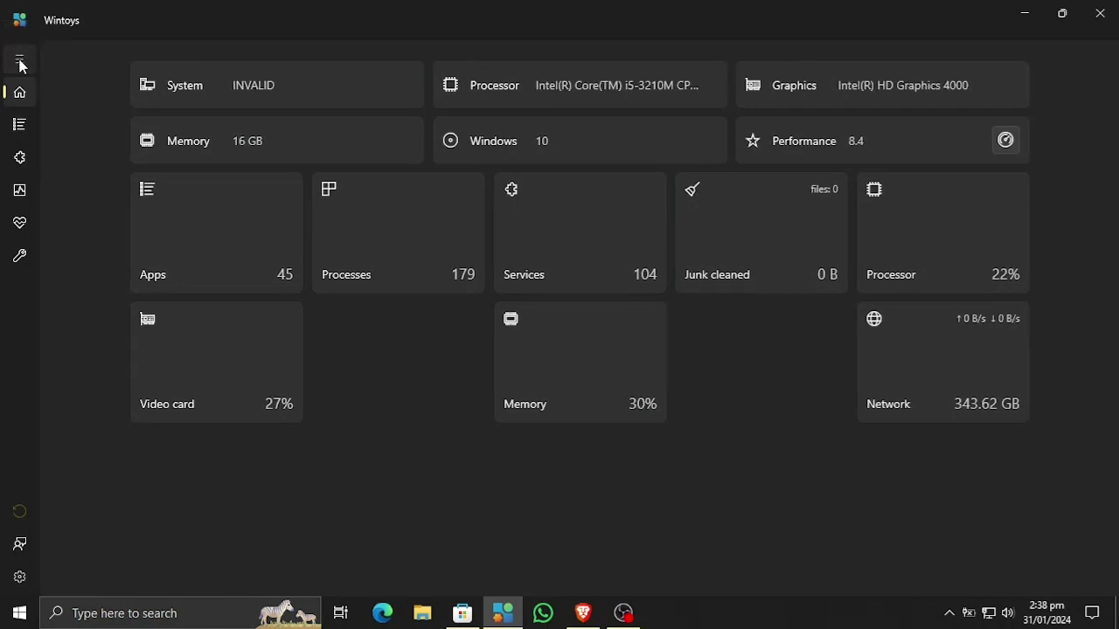
{"action": "left_click", "coordinate": [17, 60]}
Show the installed apps in Wintoys, refresh the list, and check the actions available for 7-Zip.
{"action": "left_click", "coordinate": [48, 124]}
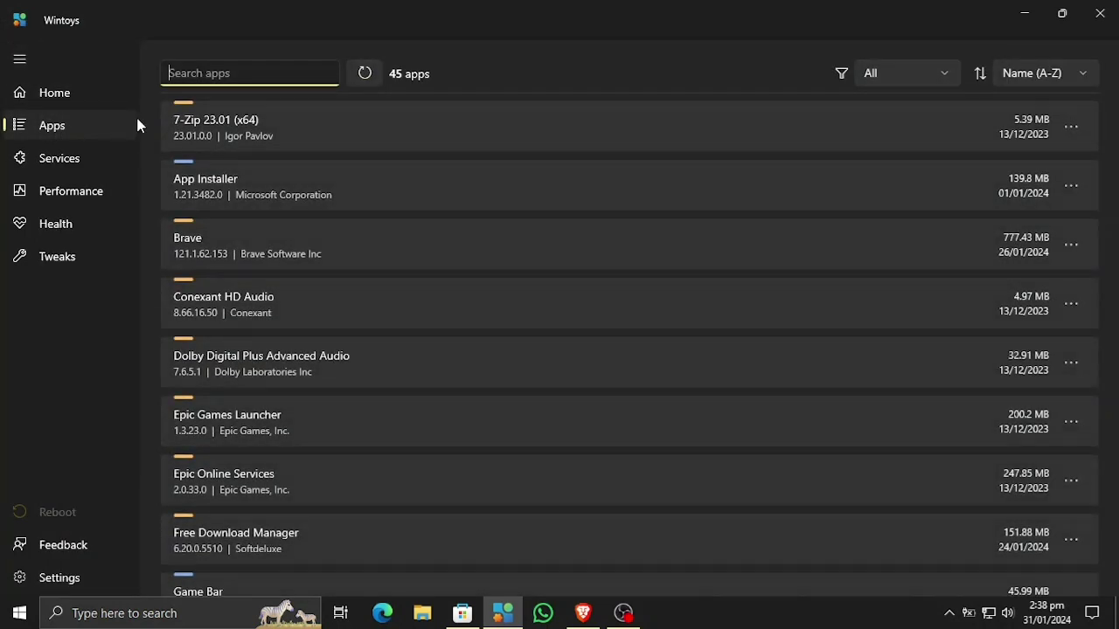
{"action": "left_click", "coordinate": [368, 77]}
{"action": "left_click", "coordinate": [1068, 130]}
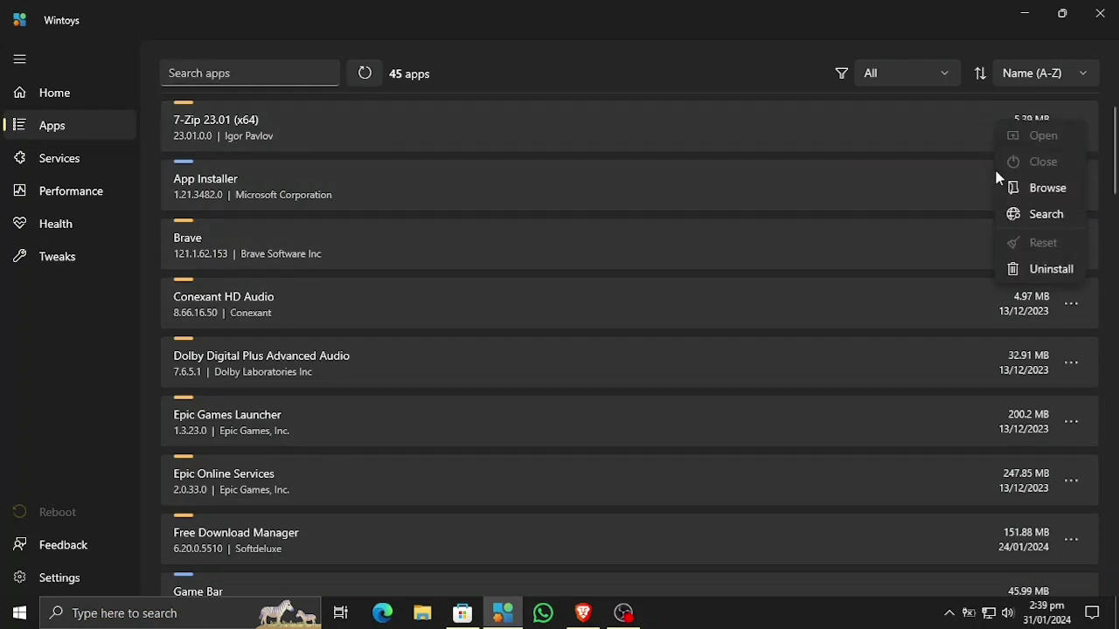
{"action": "left_click", "coordinate": [784, 168]}
Try to uninstall Lenovo EasyCamera from the apps list, declining removal of the camera driver.
{"action": "scroll", "coordinate": [312, 237], "scroll_direction": "down", "scroll_amount": 5}
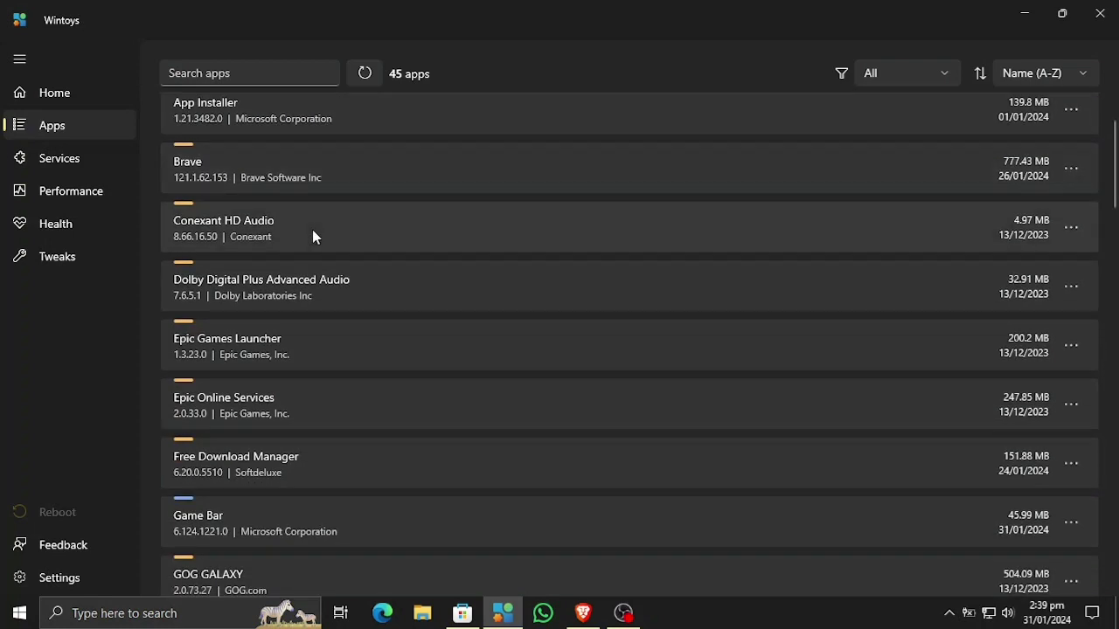
{"action": "scroll", "coordinate": [262, 271], "scroll_direction": "down", "scroll_amount": 4}
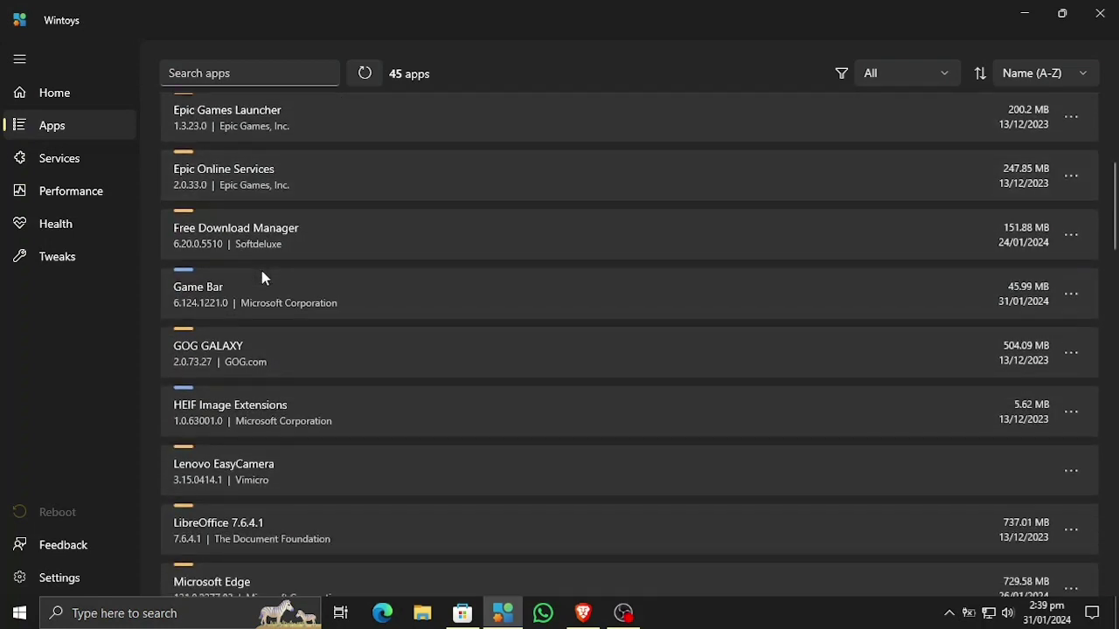
{"action": "scroll", "coordinate": [243, 339], "scroll_direction": "down", "scroll_amount": 2}
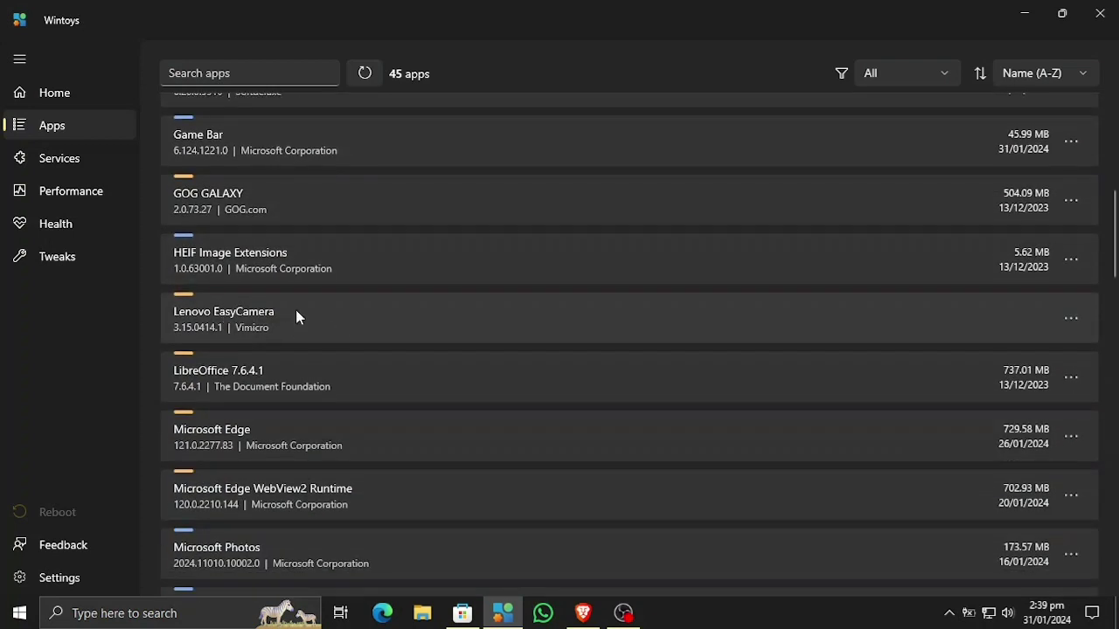
{"action": "right_click", "coordinate": [347, 314]}
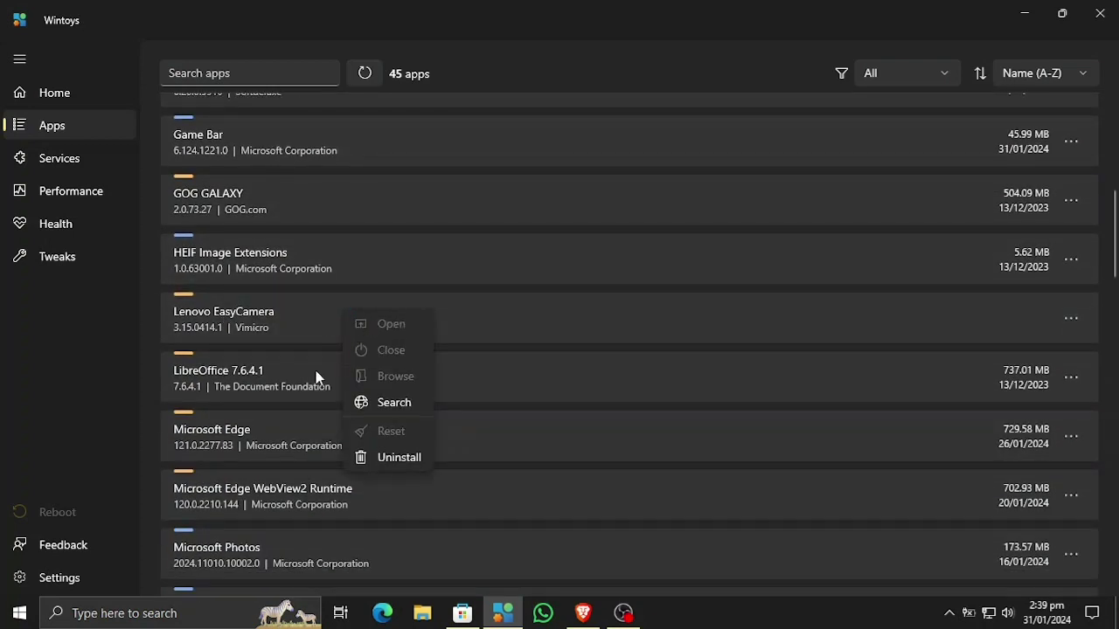
{"action": "left_click", "coordinate": [387, 458]}
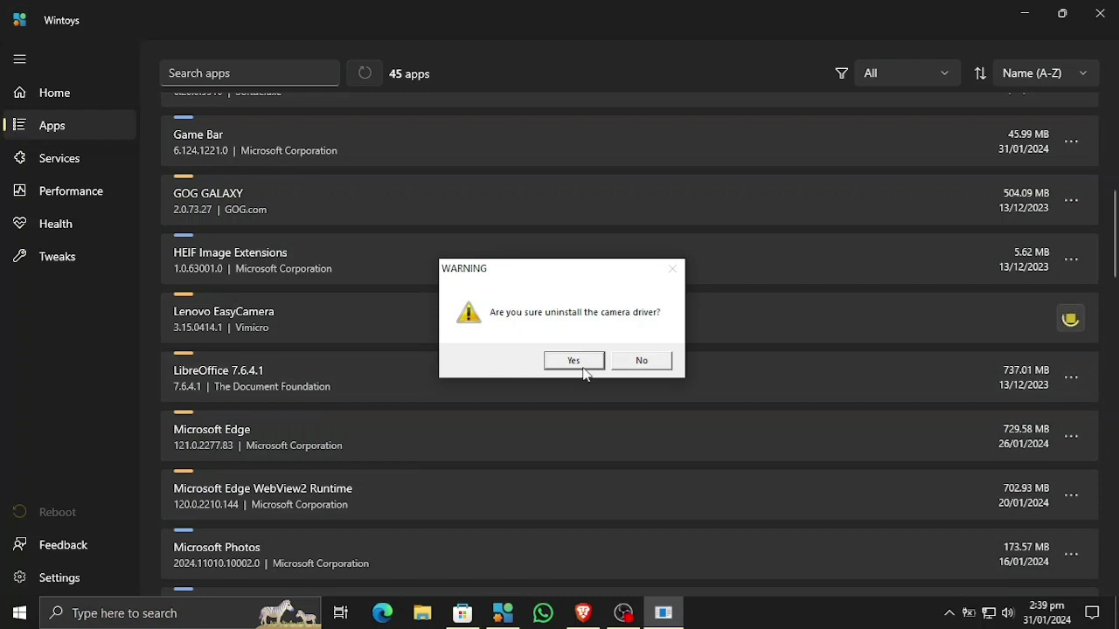
{"action": "left_click", "coordinate": [635, 364]}
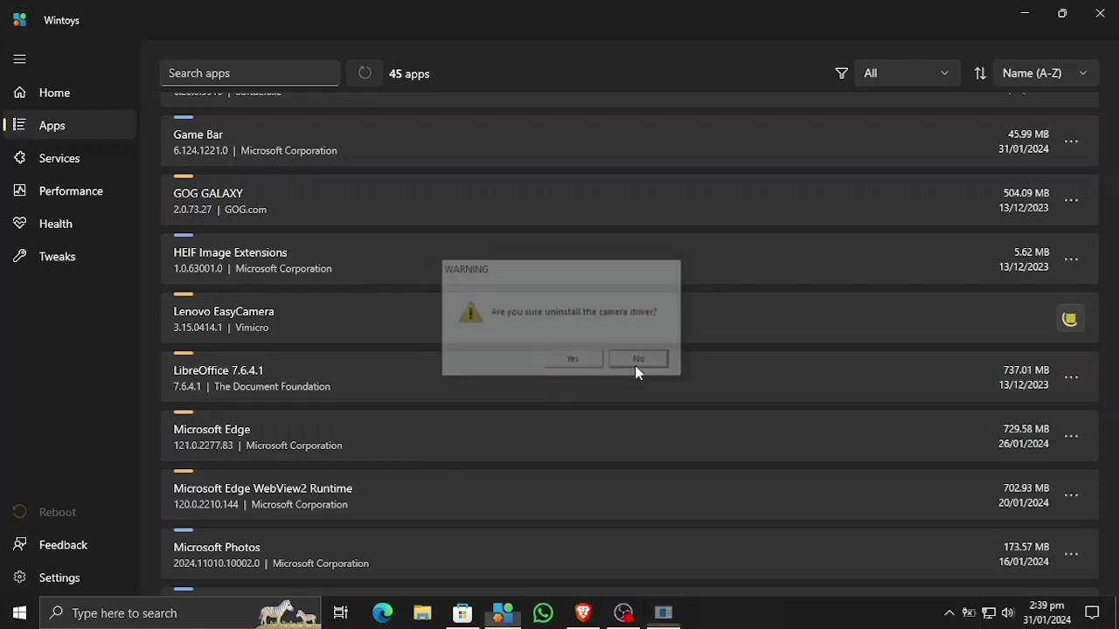
Launch Microsoft Photos from the Wintoys apps list, and close its window.
{"action": "scroll", "coordinate": [415, 339], "scroll_direction": "down", "scroll_amount": 2}
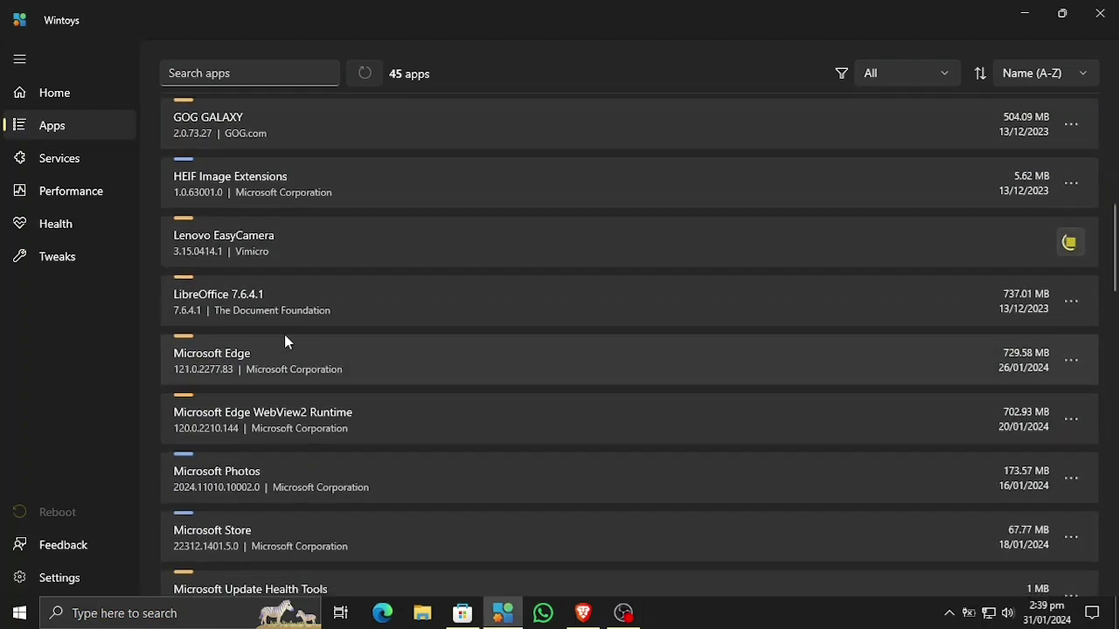
{"action": "scroll", "coordinate": [250, 309], "scroll_direction": "down", "scroll_amount": 5}
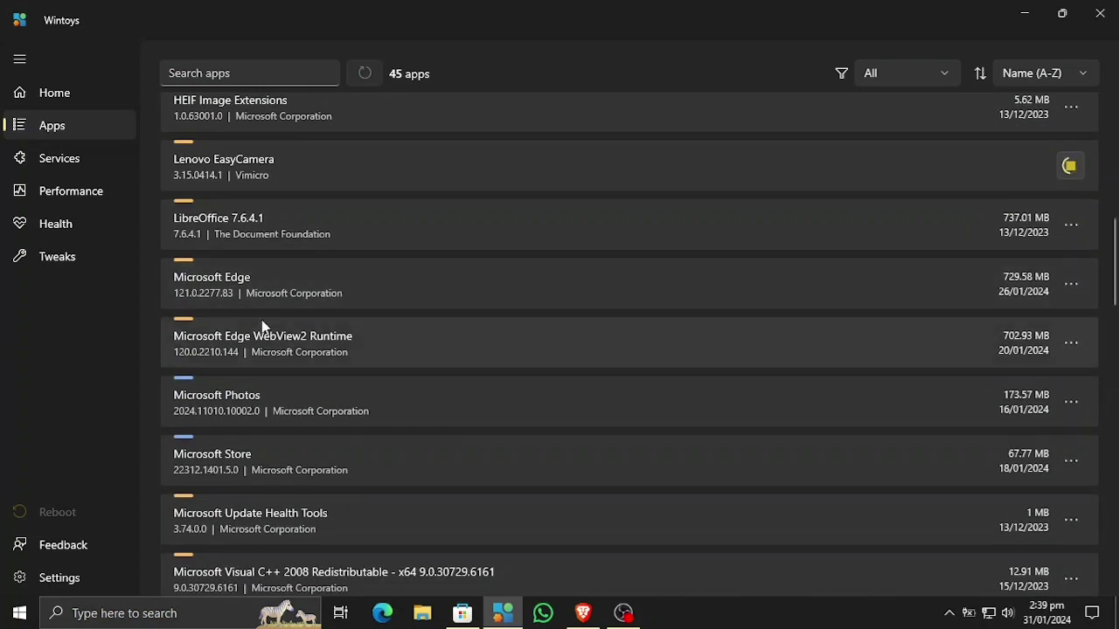
{"action": "right_click", "coordinate": [357, 326]}
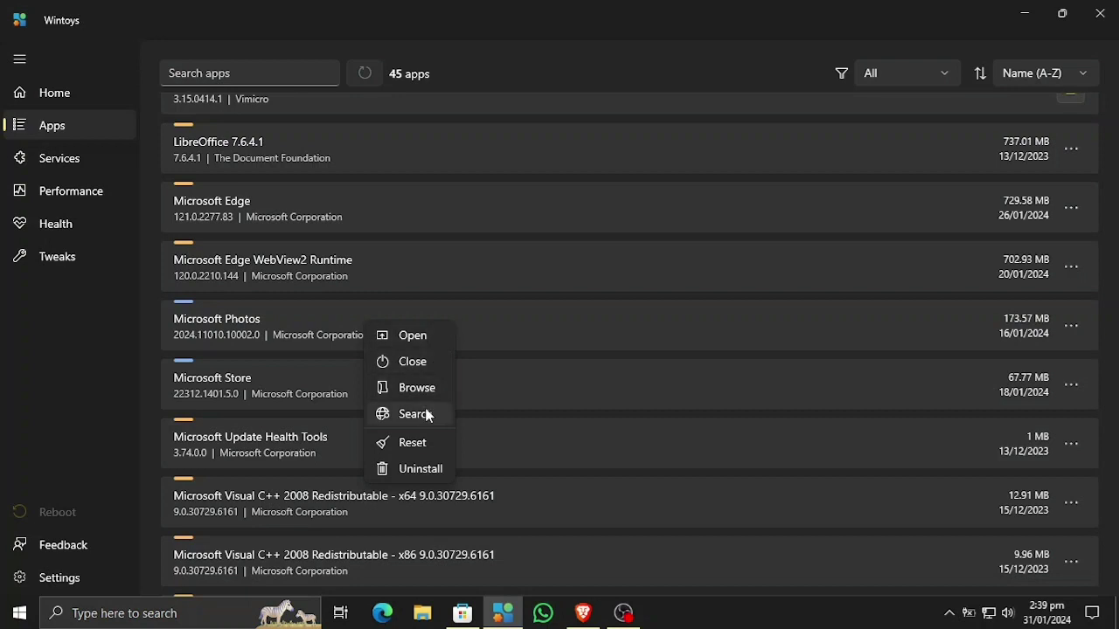
{"action": "left_click", "coordinate": [414, 336]}
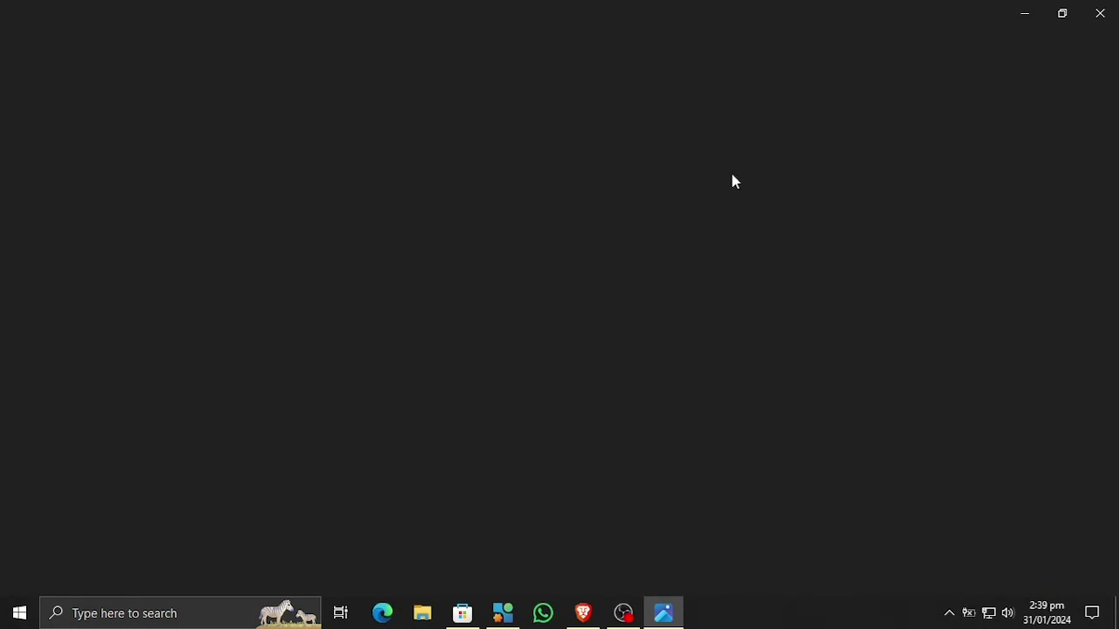
{"action": "left_click", "coordinate": [1111, 7]}
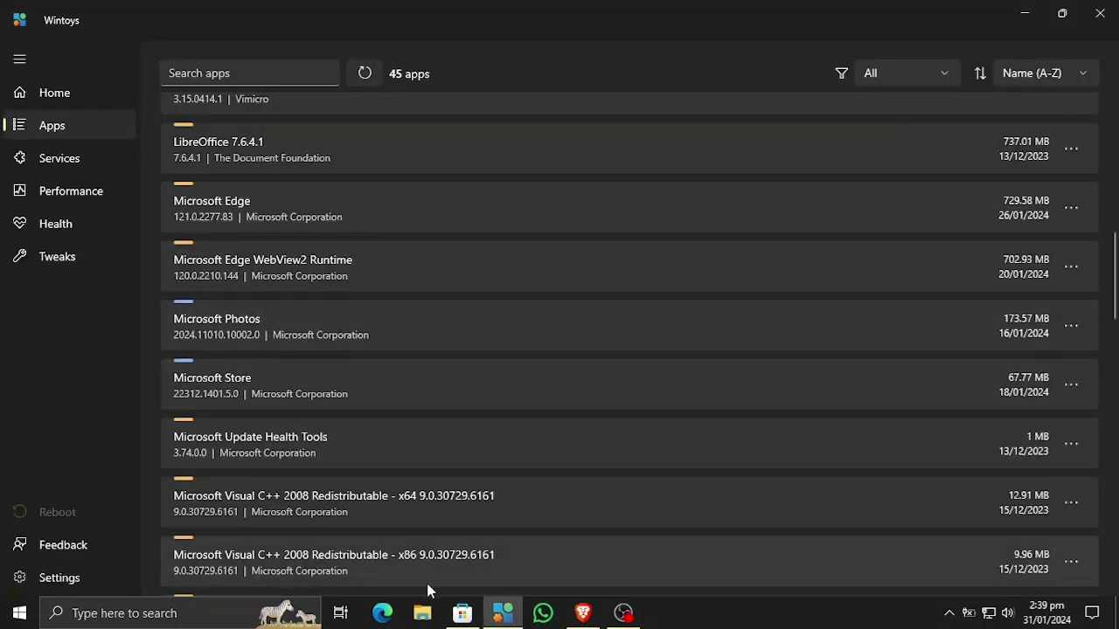
Close the running Microsoft Store through its entry in the Wintoys apps list.
{"action": "mouse_move", "coordinate": [462, 612]}
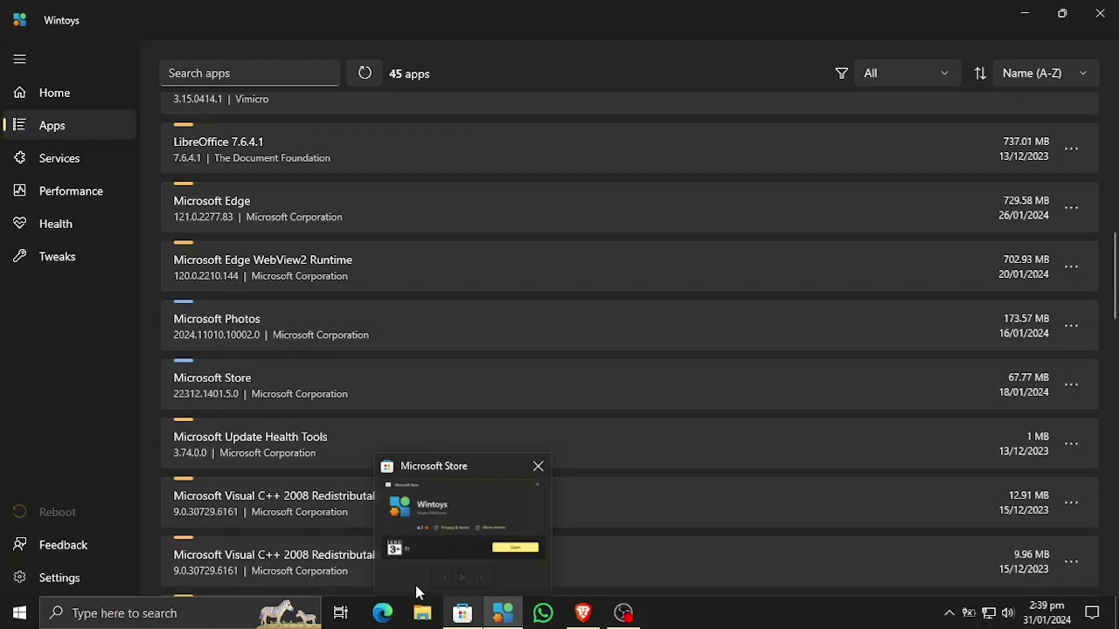
{"action": "right_click", "coordinate": [438, 390]}
{"action": "left_click", "coordinate": [476, 439]}
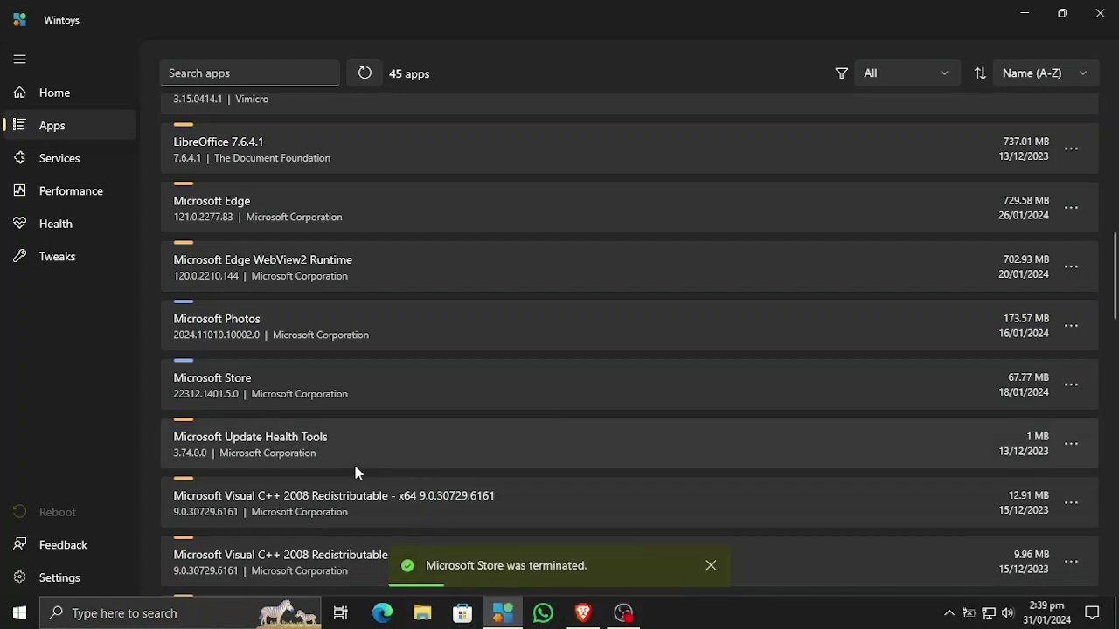
Check the actions for Windows Print near the end of the installed apps list, and try to reset it.
{"action": "scroll", "coordinate": [355, 472], "scroll_direction": "down", "scroll_amount": 5}
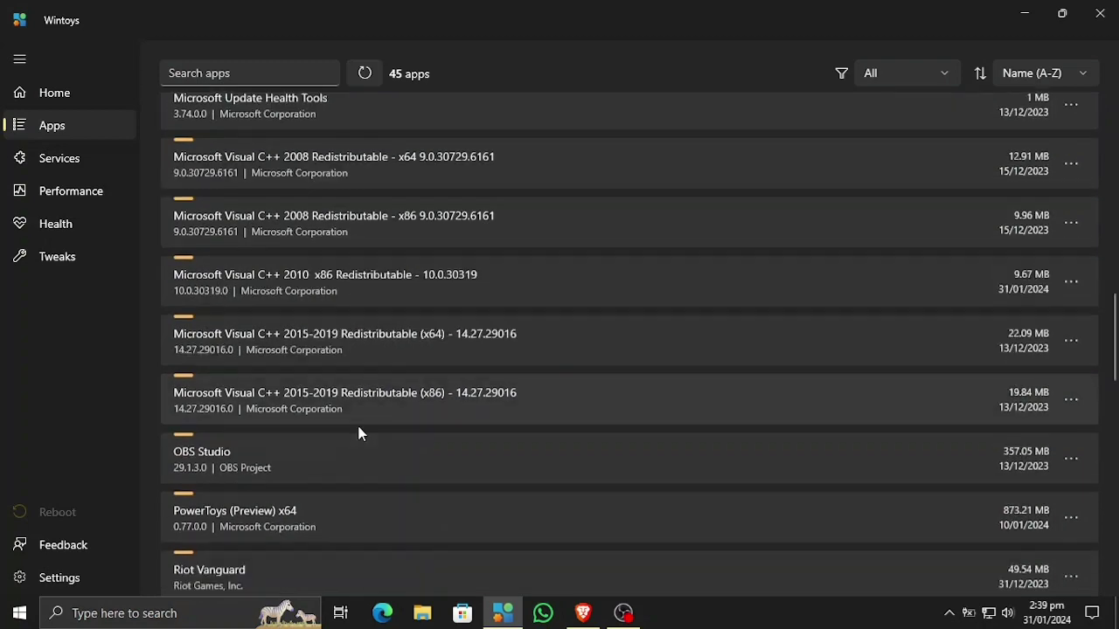
{"action": "scroll", "coordinate": [358, 434], "scroll_direction": "down", "scroll_amount": 4}
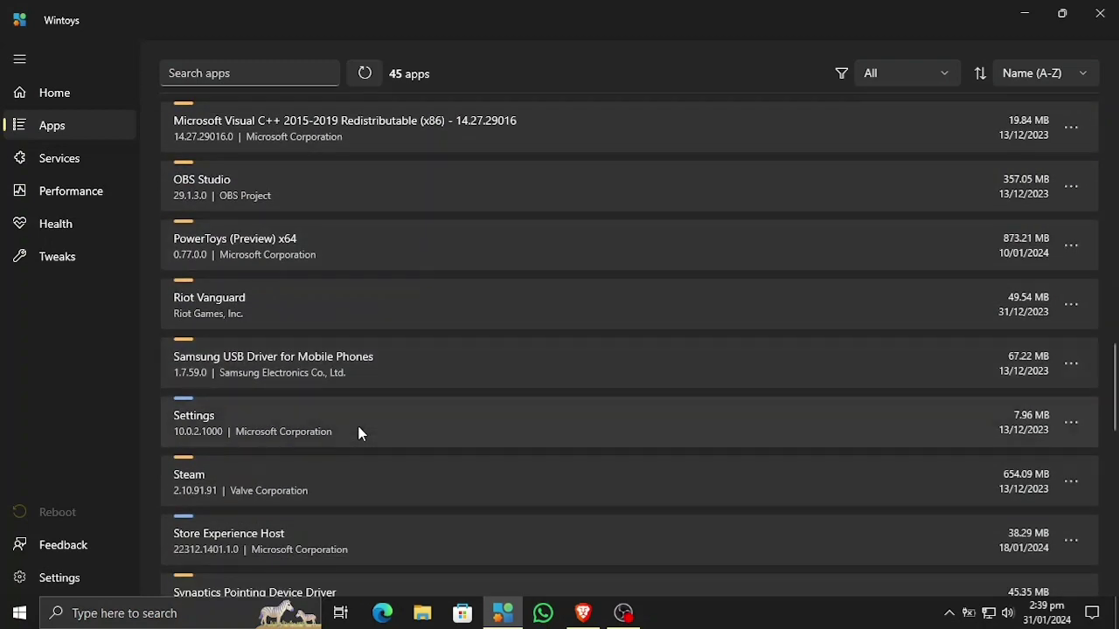
{"action": "scroll", "coordinate": [359, 434], "scroll_direction": "down", "scroll_amount": 1}
{"action": "scroll", "coordinate": [318, 408], "scroll_direction": "down", "scroll_amount": 5}
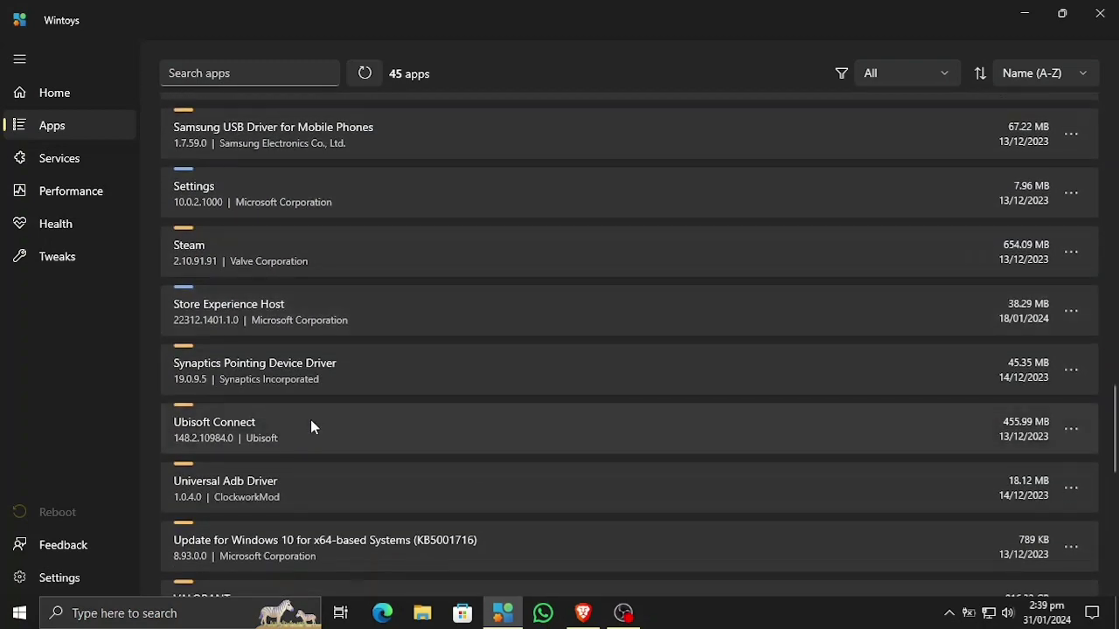
{"action": "scroll", "coordinate": [350, 332], "scroll_direction": "down", "scroll_amount": 2}
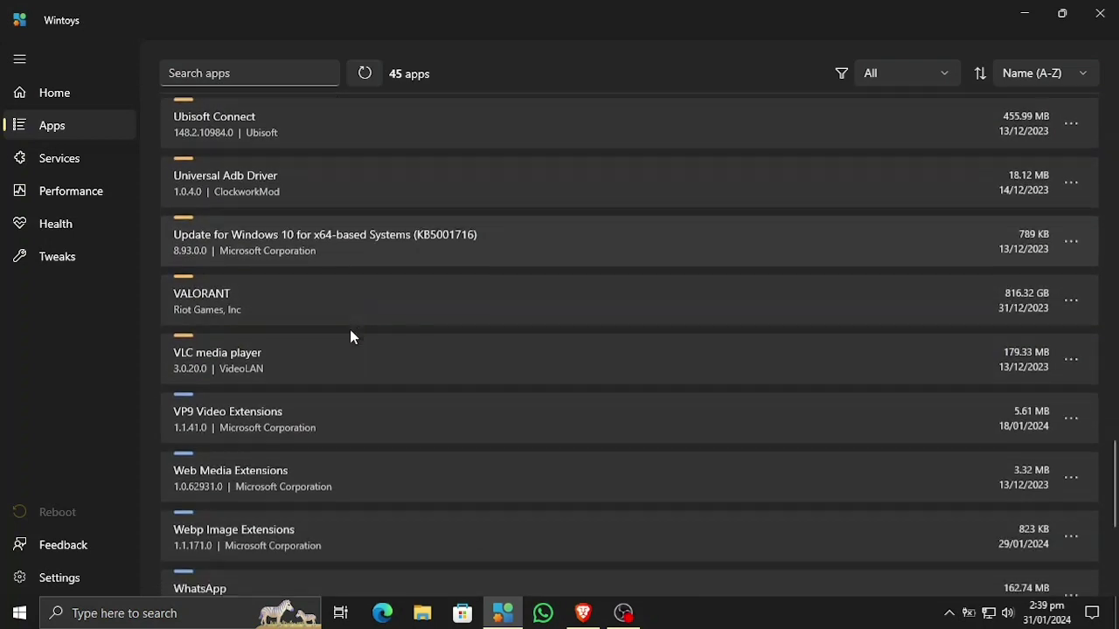
{"action": "scroll", "coordinate": [259, 346], "scroll_direction": "down", "scroll_amount": 3}
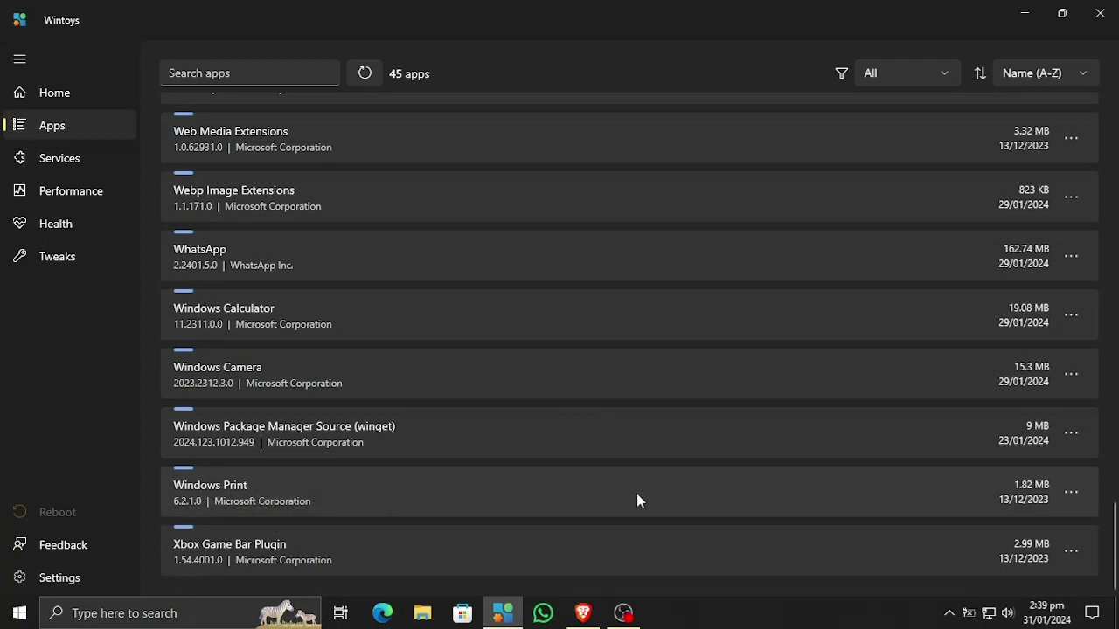
{"action": "right_click", "coordinate": [732, 494]}
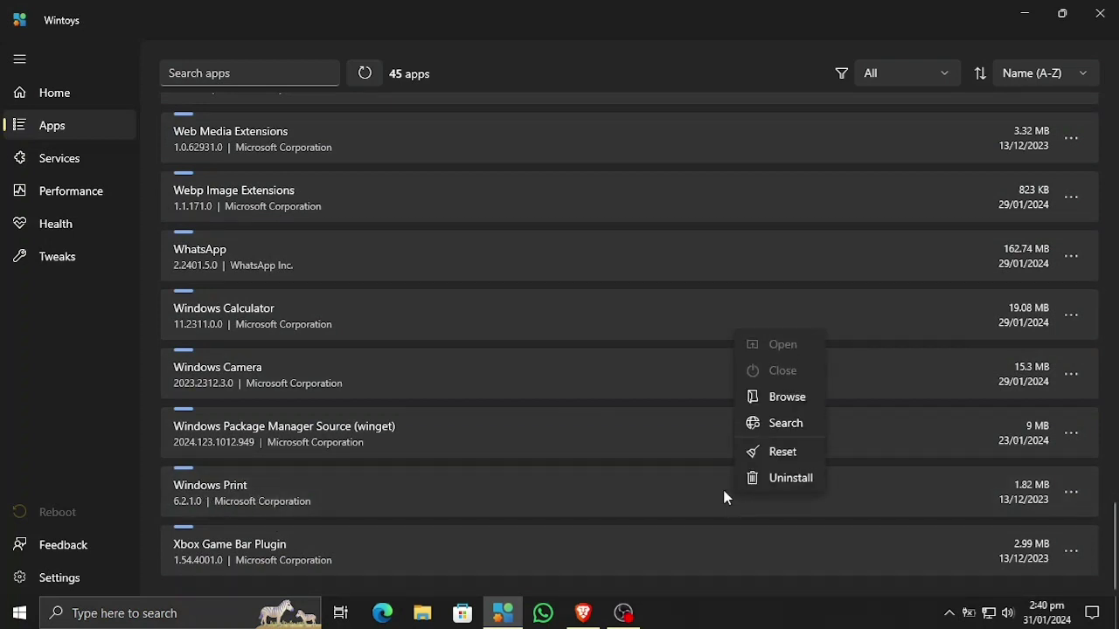
{"action": "left_click", "coordinate": [852, 495]}
{"action": "left_click", "coordinate": [1073, 494]}
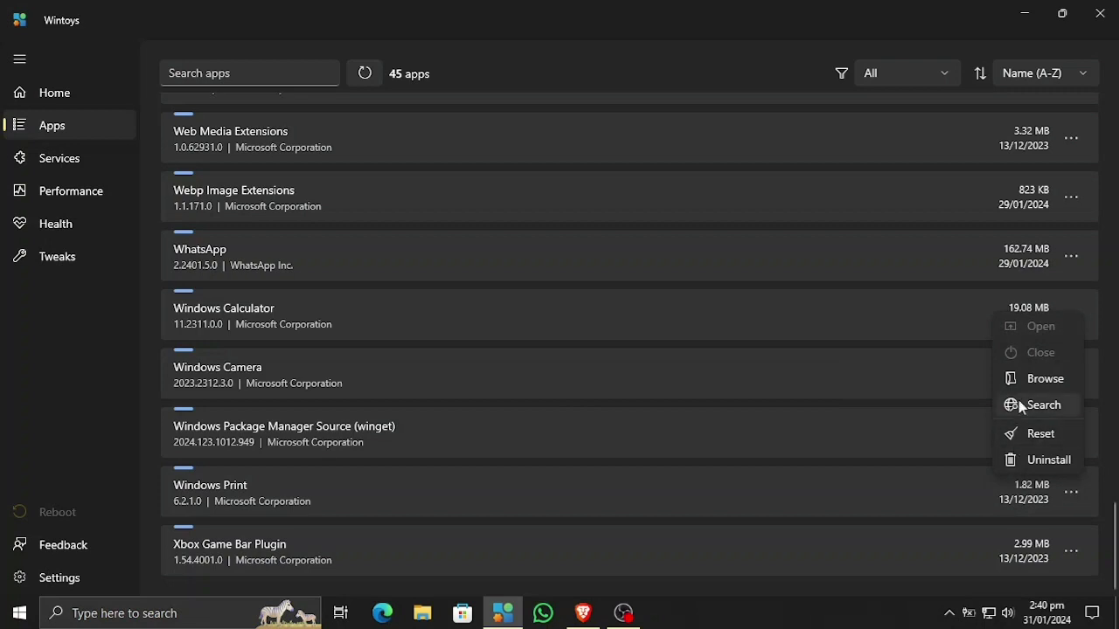
{"action": "left_click", "coordinate": [1046, 435]}
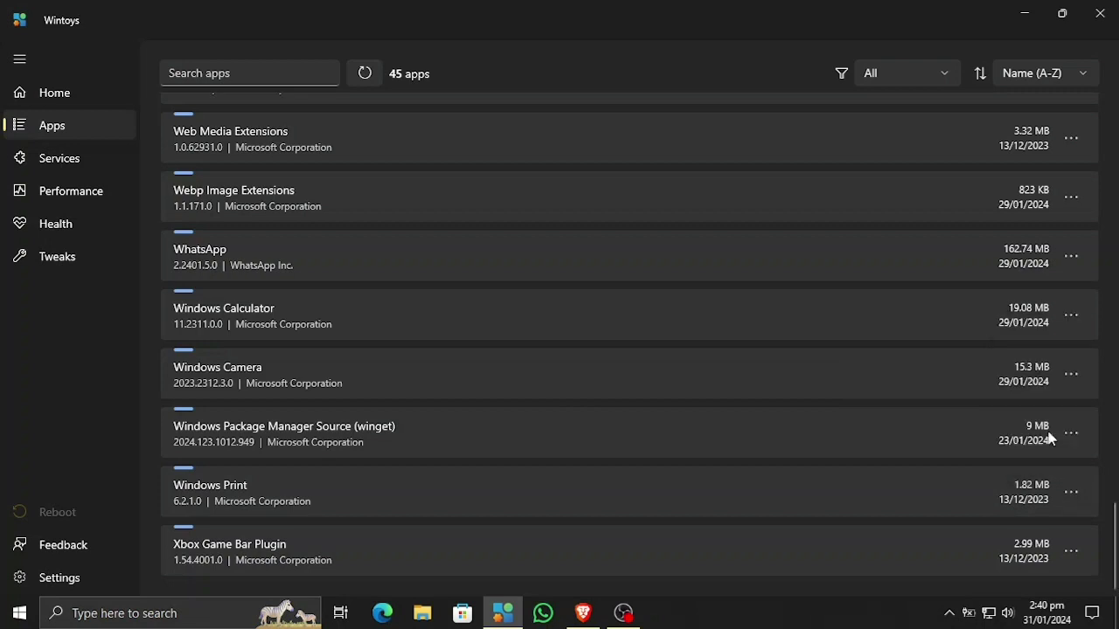
{"action": "left_click", "coordinate": [1072, 492]}
{"action": "left_click", "coordinate": [1023, 479]}
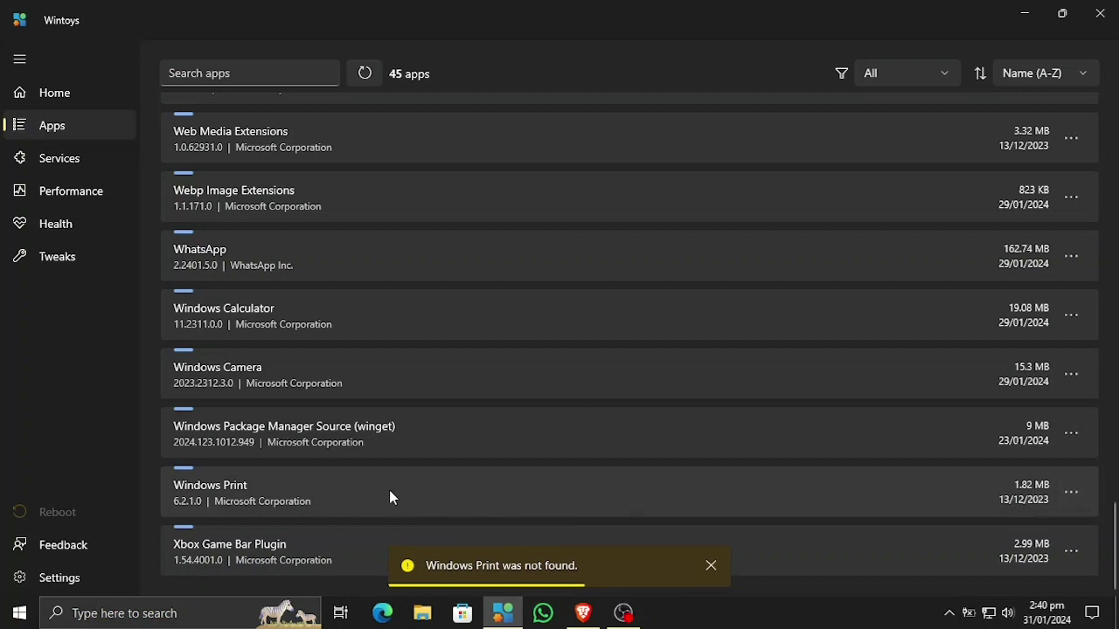
Show the Windows services in Wintoys and refresh the services list.
{"action": "scroll", "coordinate": [276, 498], "scroll_direction": "up", "scroll_amount": 5}
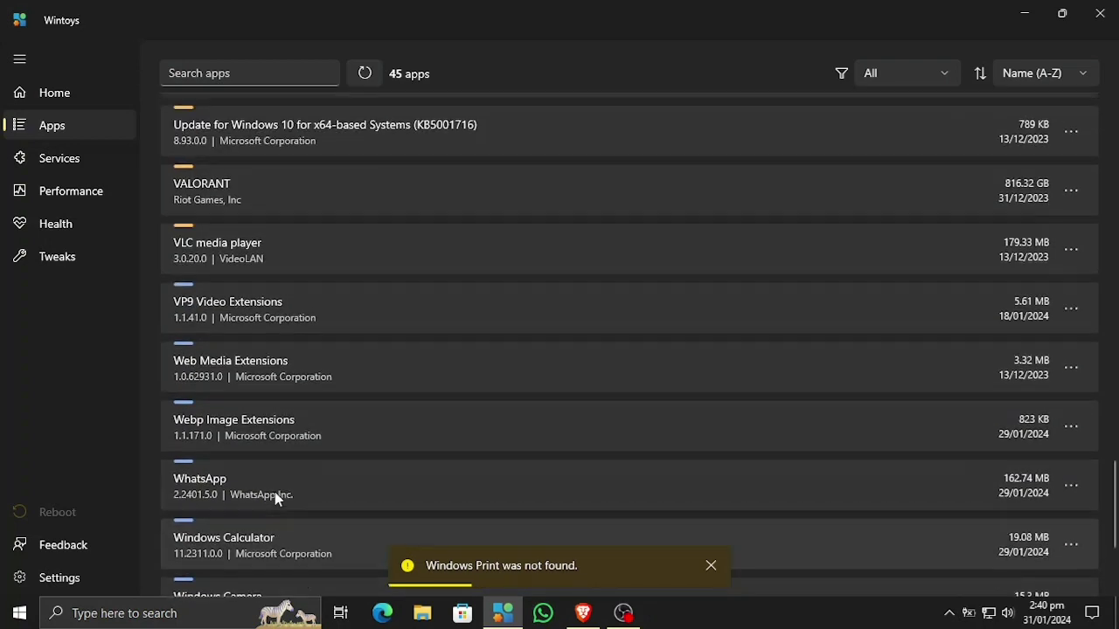
{"action": "scroll", "coordinate": [276, 497], "scroll_direction": "up", "scroll_amount": 10}
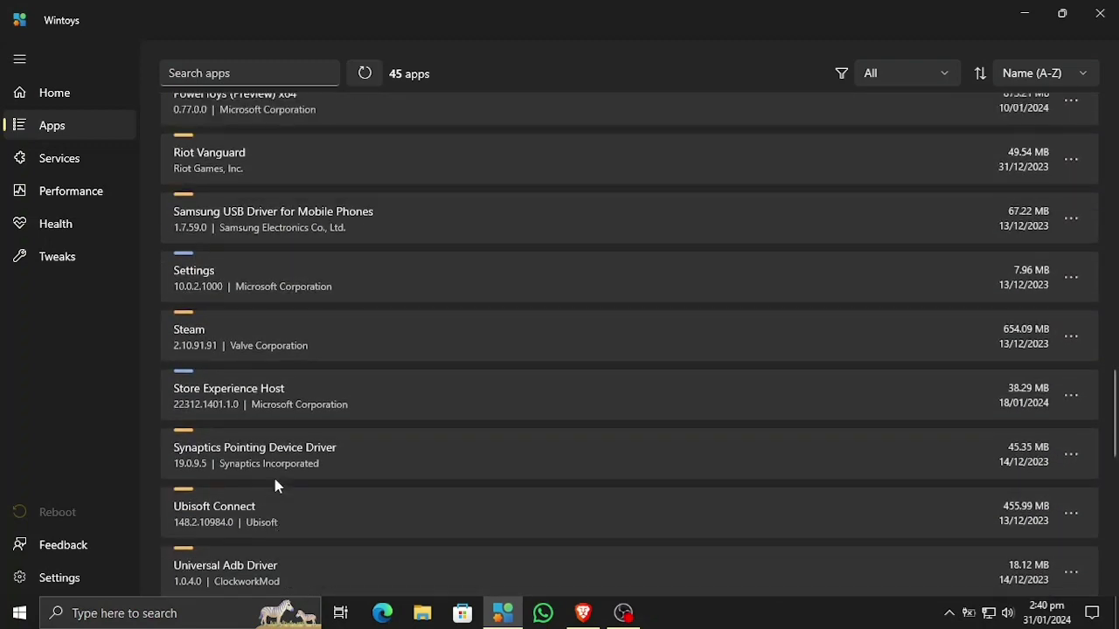
{"action": "scroll", "coordinate": [274, 486], "scroll_direction": "up", "scroll_amount": 20}
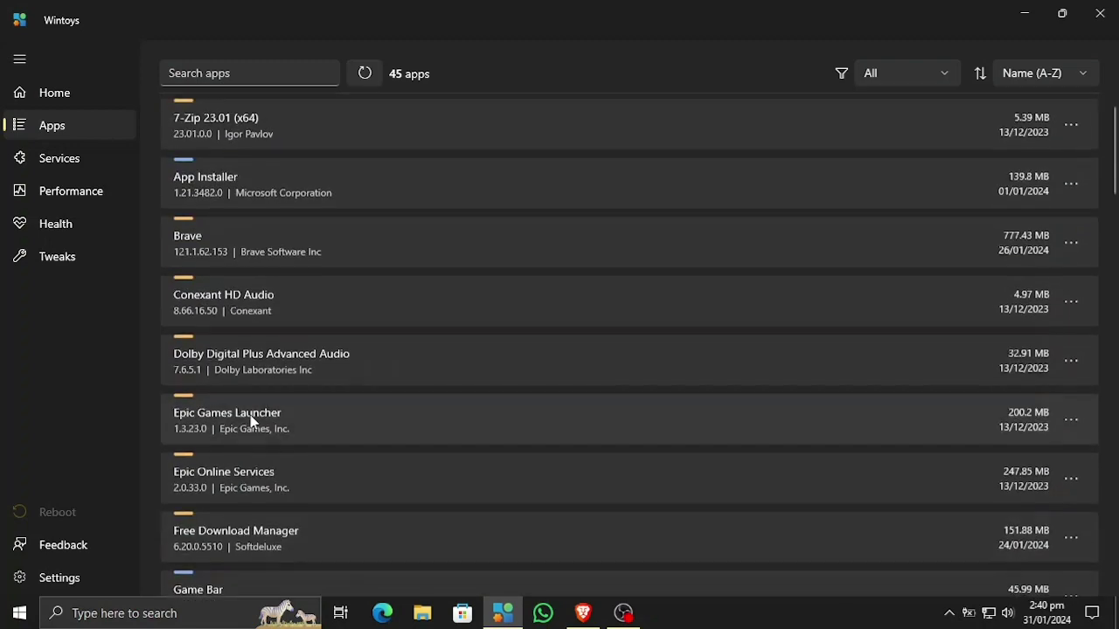
{"action": "left_click", "coordinate": [78, 154]}
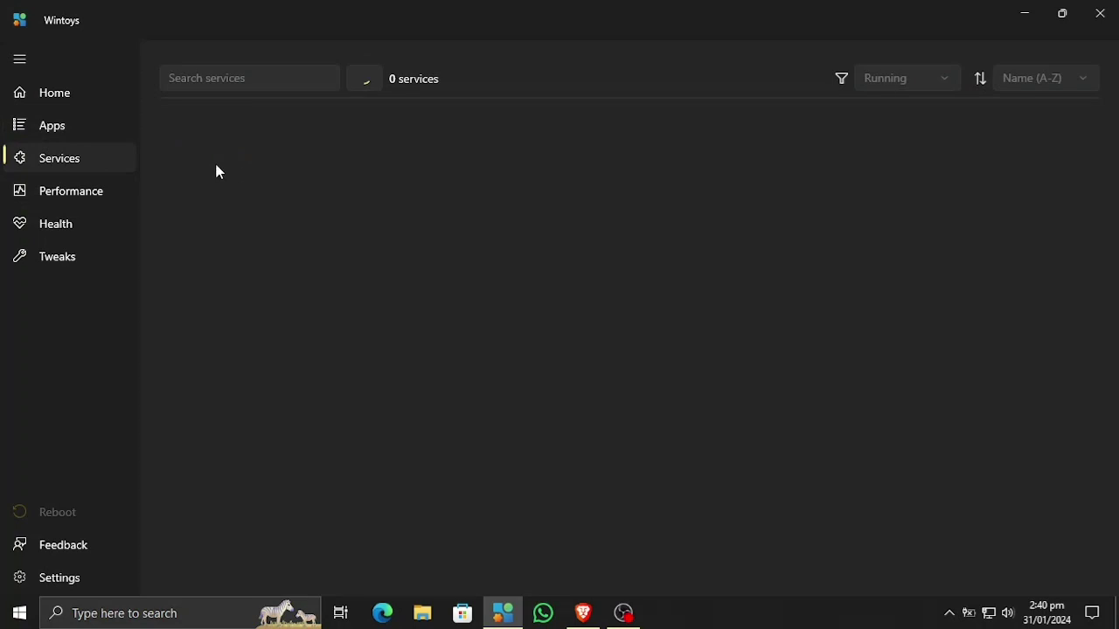
{"action": "key", "text": "alt+Tab"}
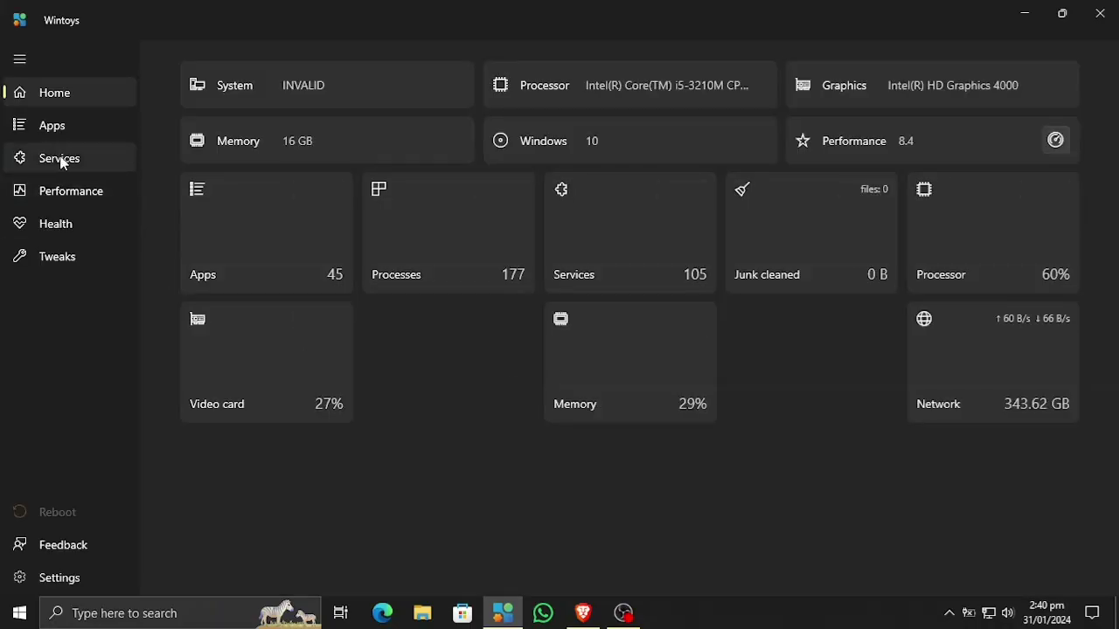
{"action": "left_click", "coordinate": [61, 161]}
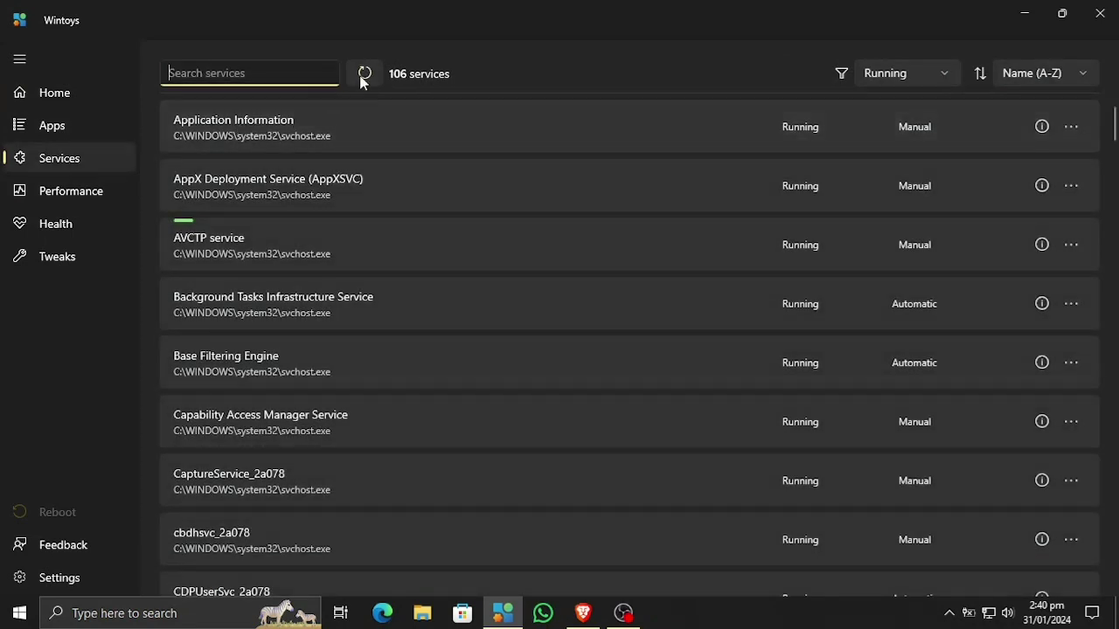
{"action": "left_click", "coordinate": [364, 77]}
Filter the services to the Useless category and look through the listed entries.
{"action": "left_click", "coordinate": [940, 74]}
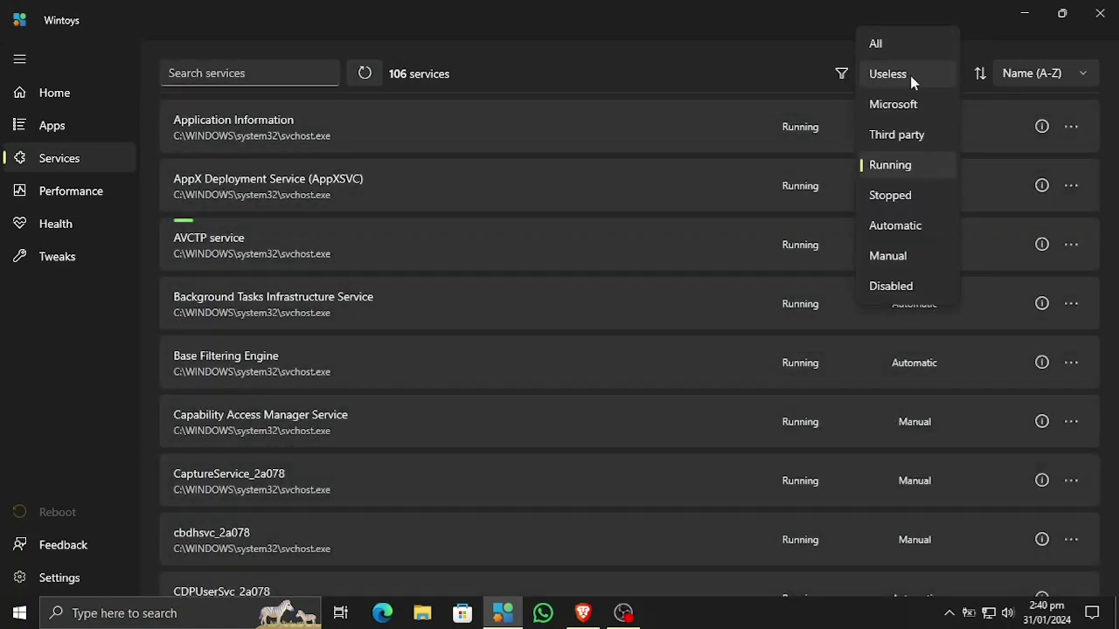
{"action": "left_click", "coordinate": [910, 76]}
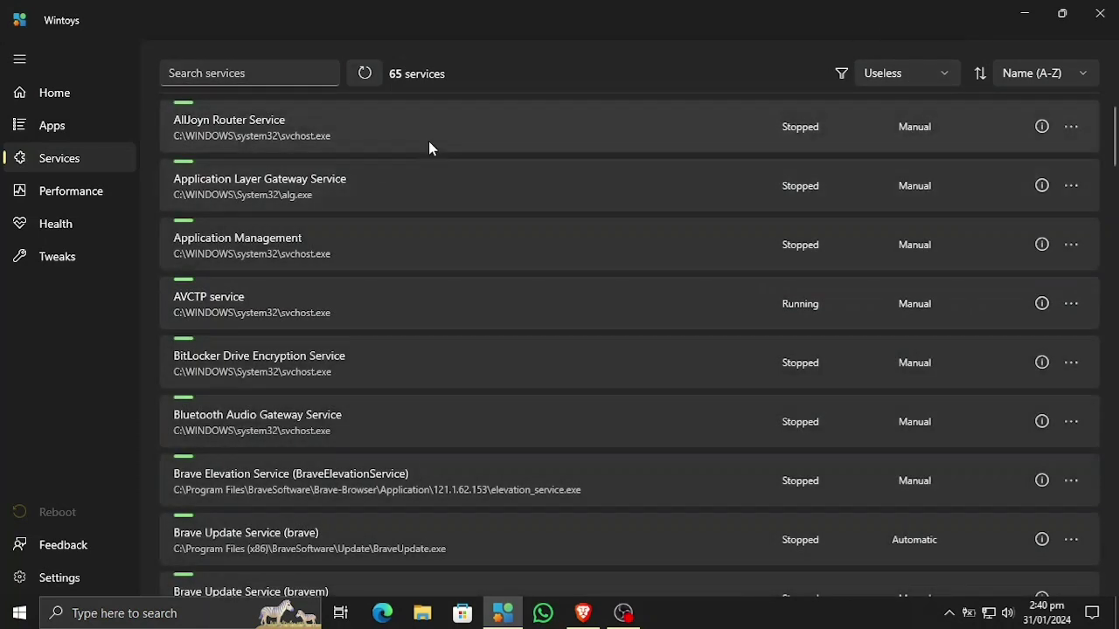
{"action": "scroll", "coordinate": [891, 207], "scroll_direction": "down", "scroll_amount": 15}
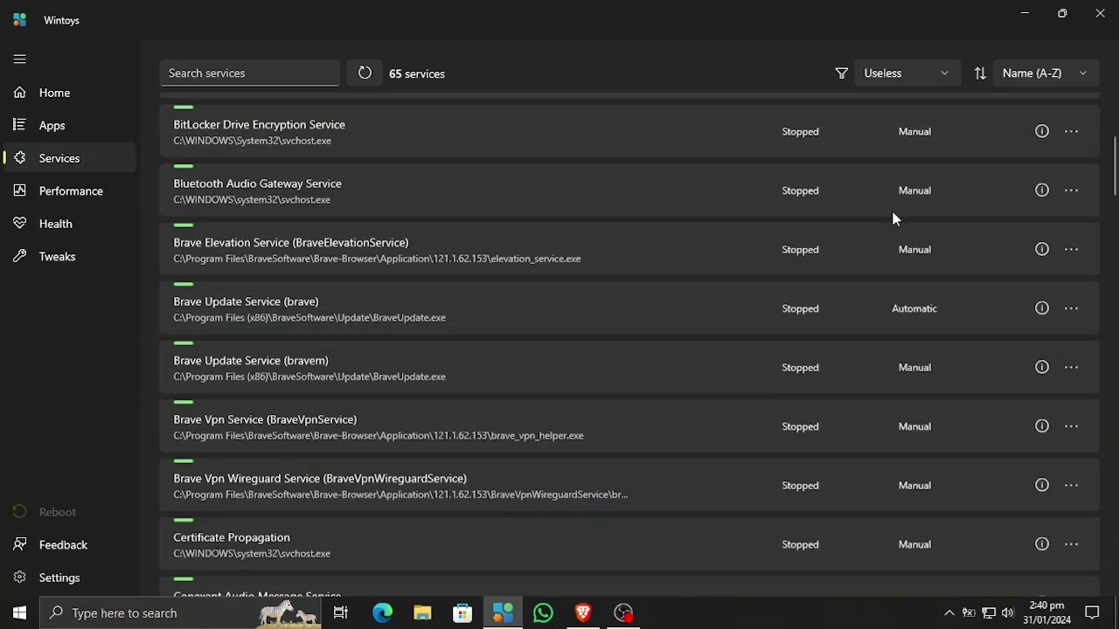
{"action": "scroll", "coordinate": [872, 224], "scroll_direction": "up", "scroll_amount": 3}
{"action": "scroll", "coordinate": [871, 229], "scroll_direction": "up", "scroll_amount": 15}
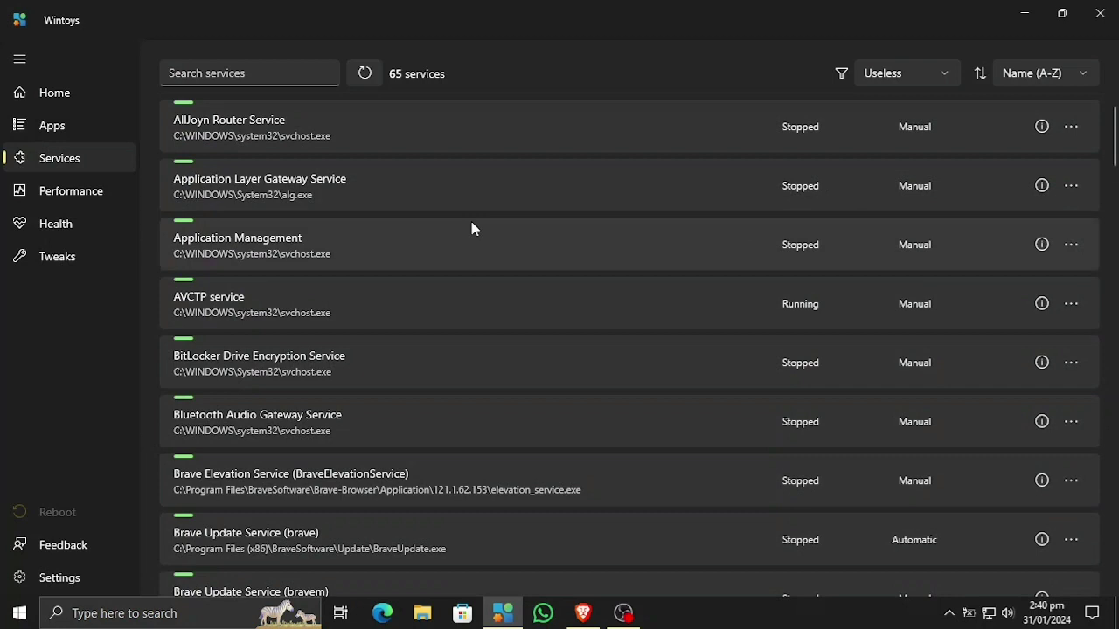
Filter the services by Disabled, switch the filter to All, and check the available sort orders.
{"action": "left_click", "coordinate": [953, 79]}
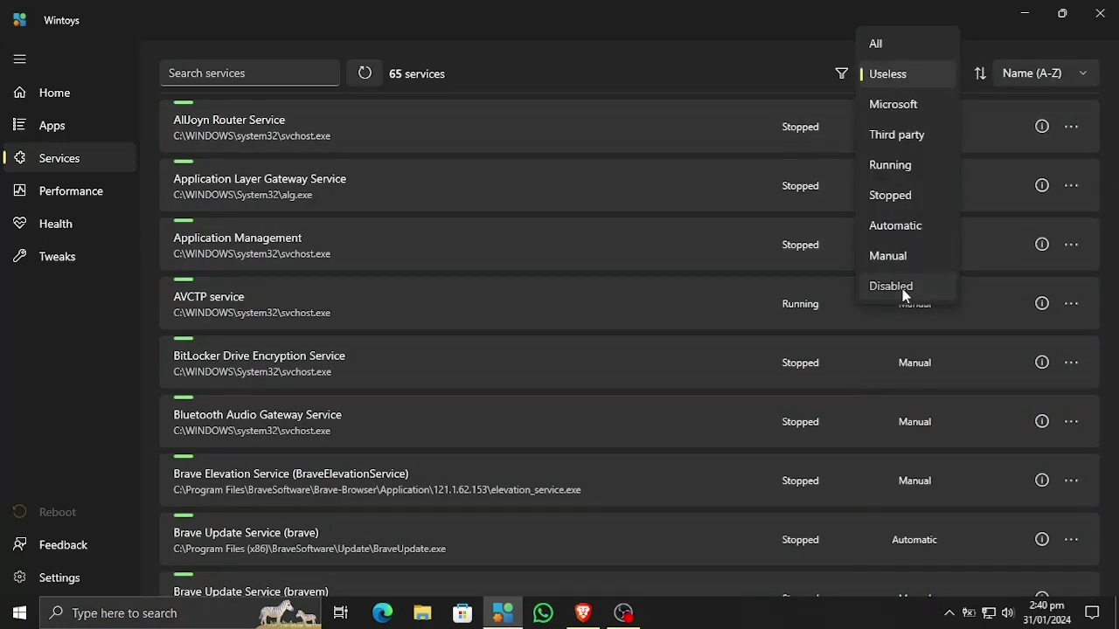
{"action": "left_click", "coordinate": [902, 289]}
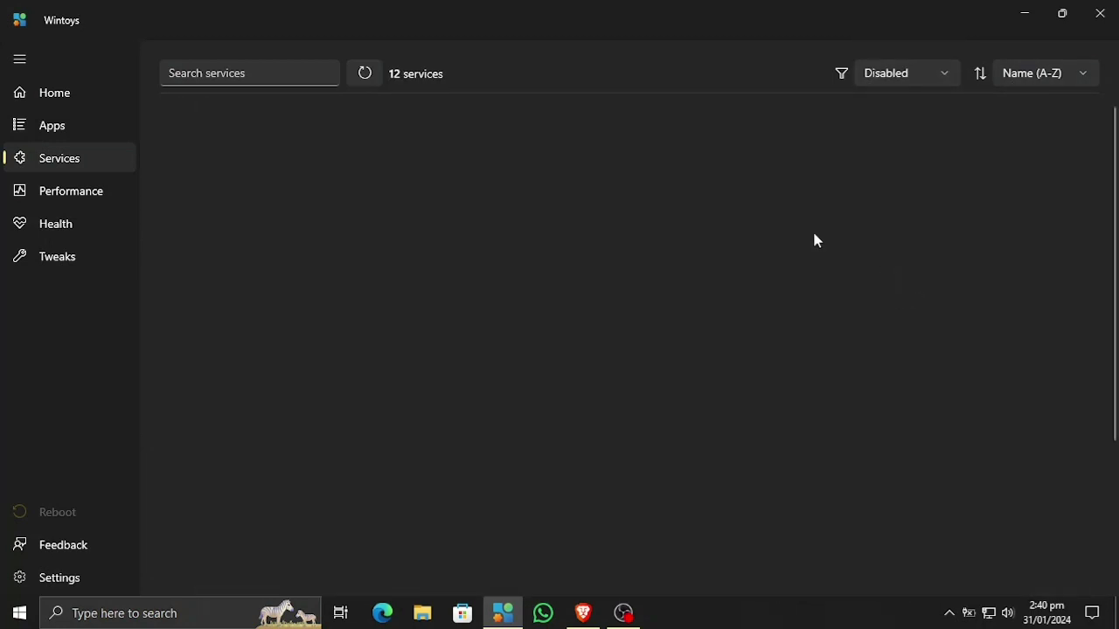
{"action": "left_click", "coordinate": [907, 77]}
{"action": "left_click", "coordinate": [903, 44]}
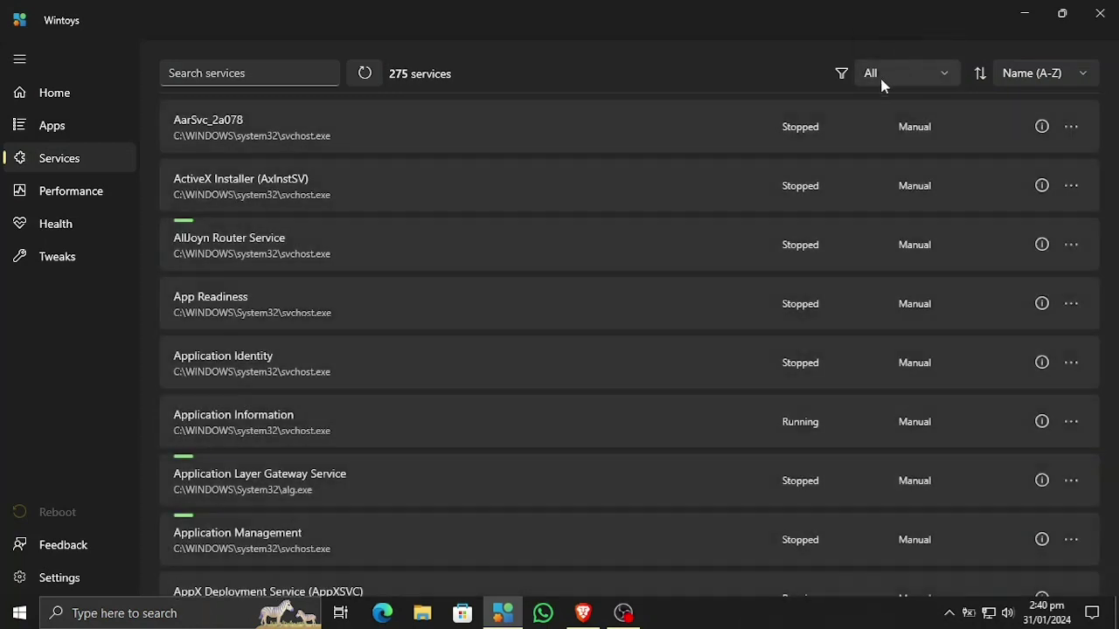
{"action": "left_click", "coordinate": [1027, 81]}
{"action": "left_click", "coordinate": [1023, 79]}
Filter the services by Useless and check the actions for BitLocker Drive Encryption Service and Conexant Audio Message Service.
{"action": "left_click", "coordinate": [870, 77]}
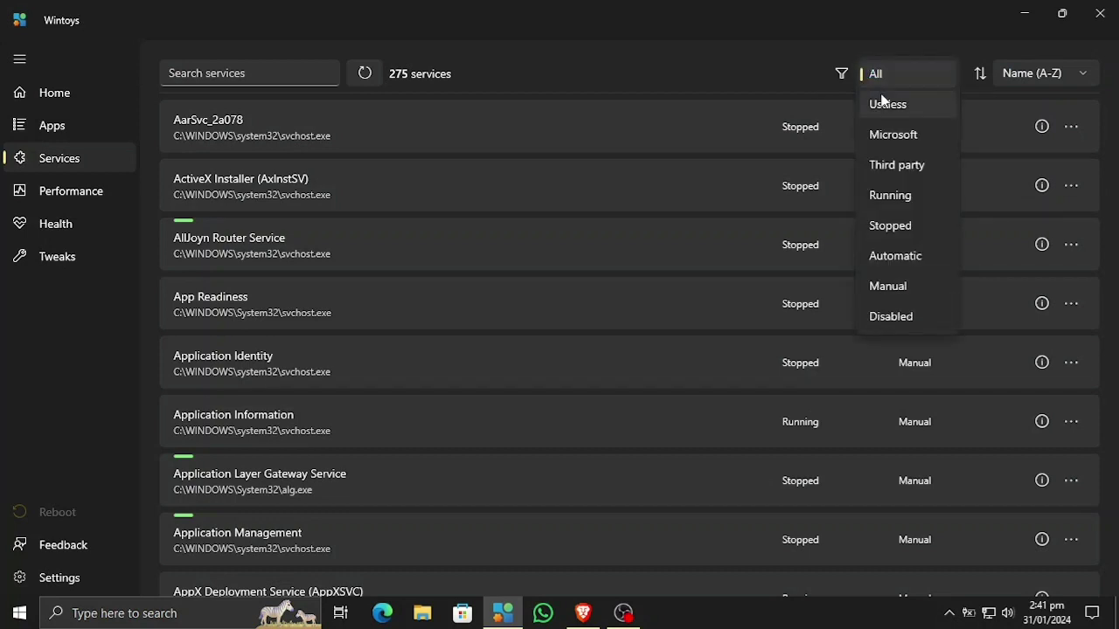
{"action": "left_click", "coordinate": [882, 102]}
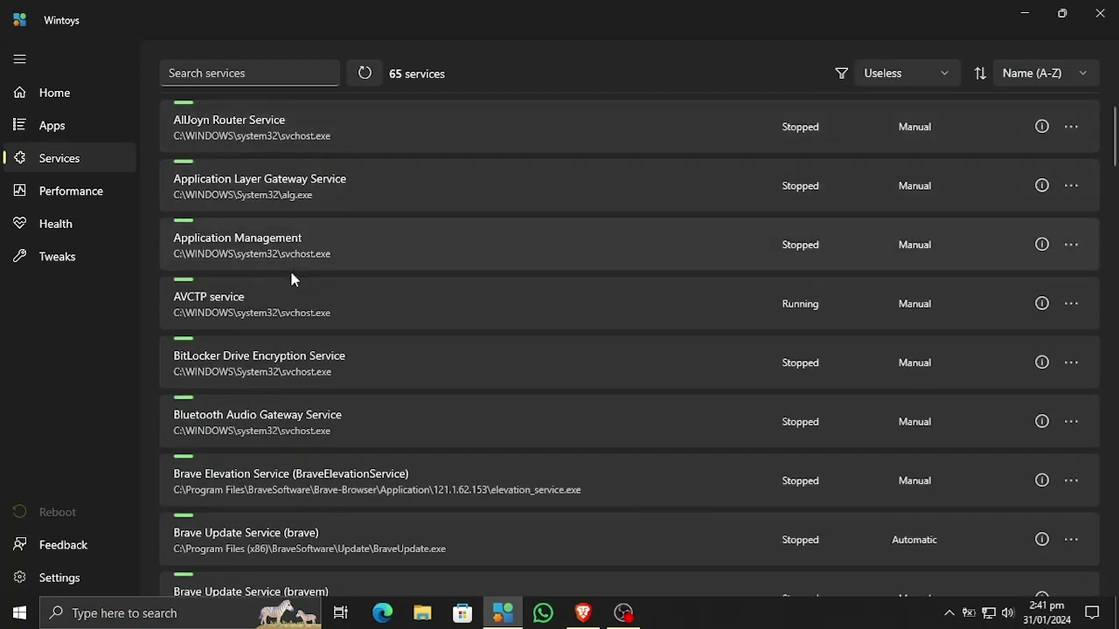
{"action": "scroll", "coordinate": [294, 347], "scroll_direction": "down", "scroll_amount": 1}
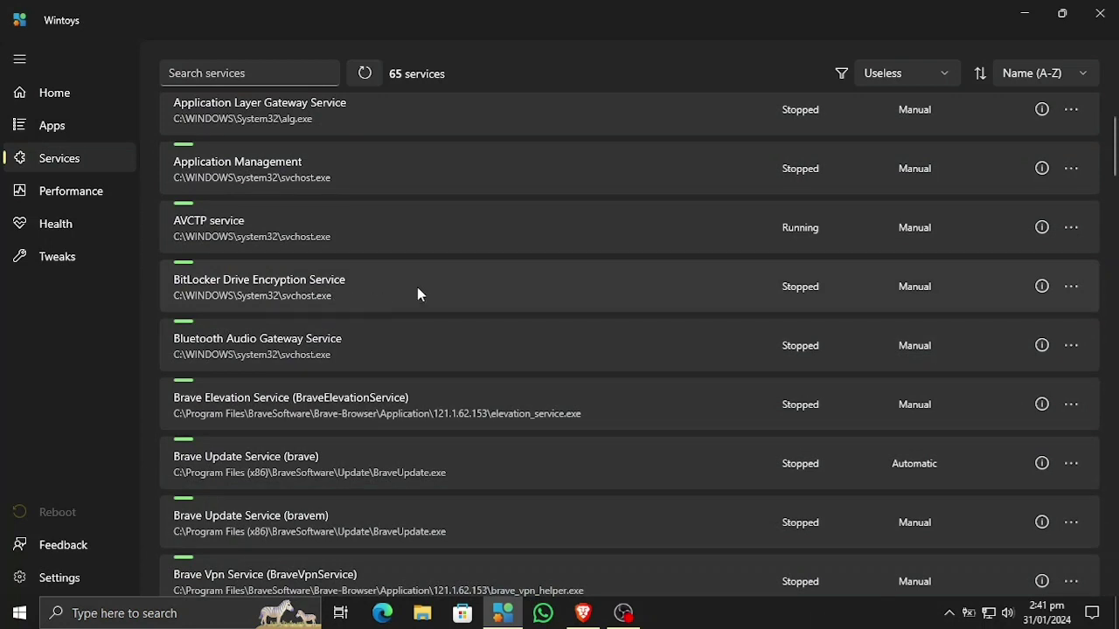
{"action": "left_click", "coordinate": [1071, 287]}
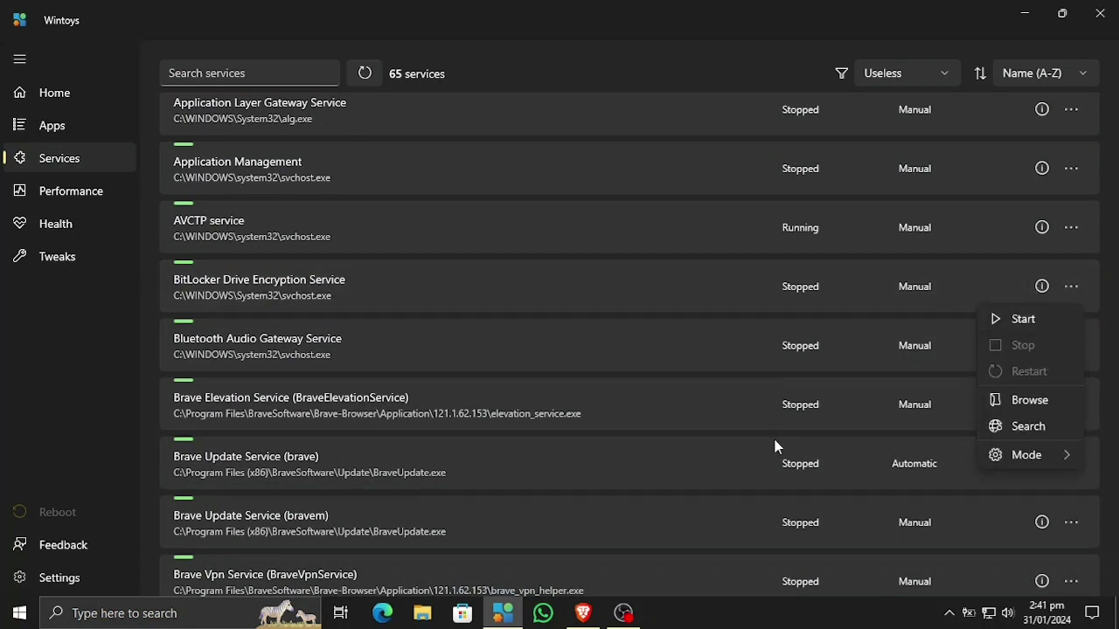
{"action": "scroll", "coordinate": [732, 391], "scroll_direction": "down", "scroll_amount": 6}
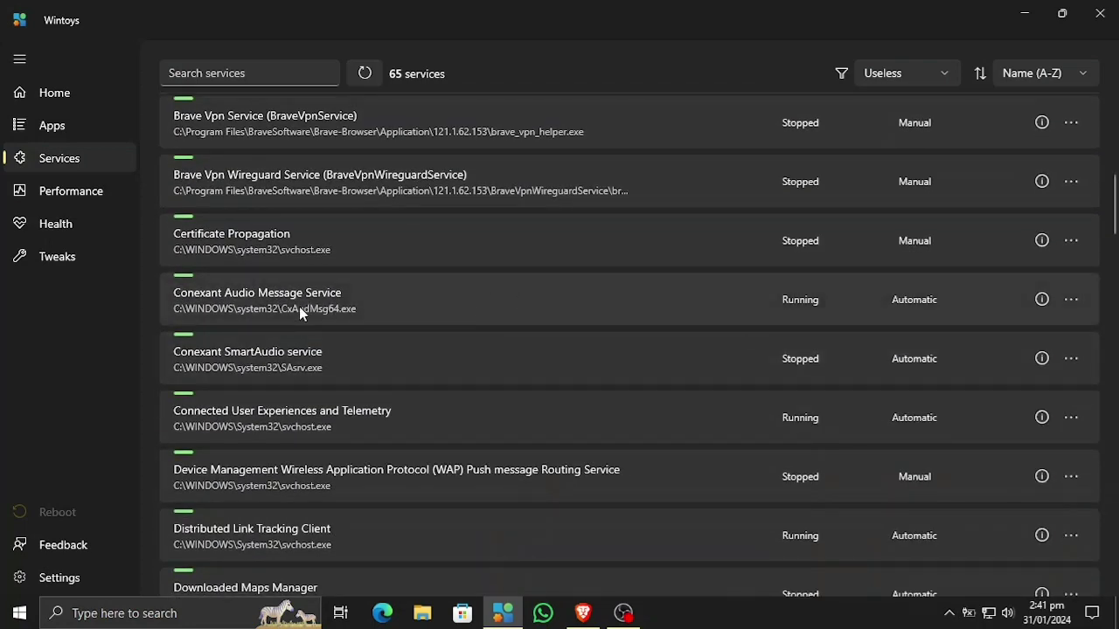
{"action": "right_click", "coordinate": [299, 306]}
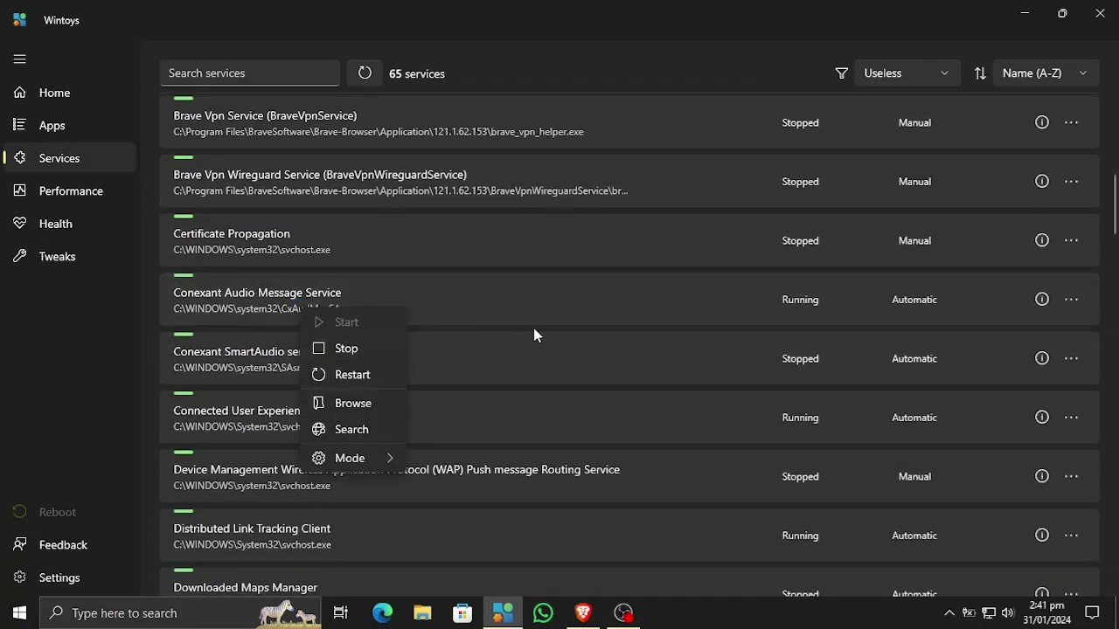
{"action": "scroll", "coordinate": [535, 332], "scroll_direction": "down", "scroll_amount": 4}
{"action": "scroll", "coordinate": [535, 328], "scroll_direction": "up", "scroll_amount": 10}
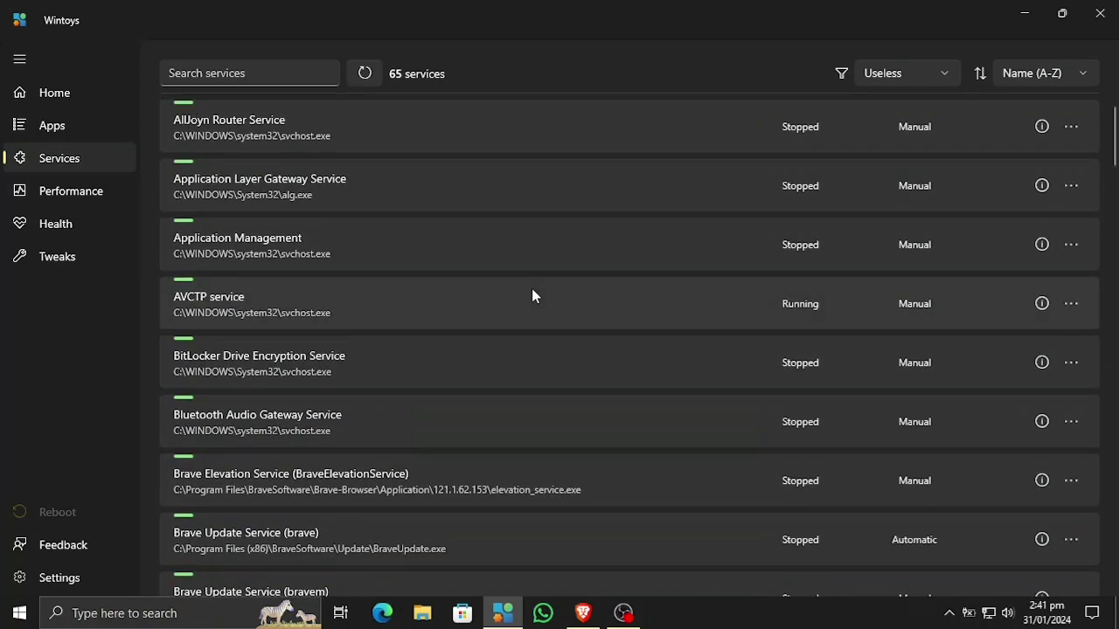
Keep the Useless filter, sort the services by Status, and look through the running ones.
{"action": "left_click", "coordinate": [947, 78]}
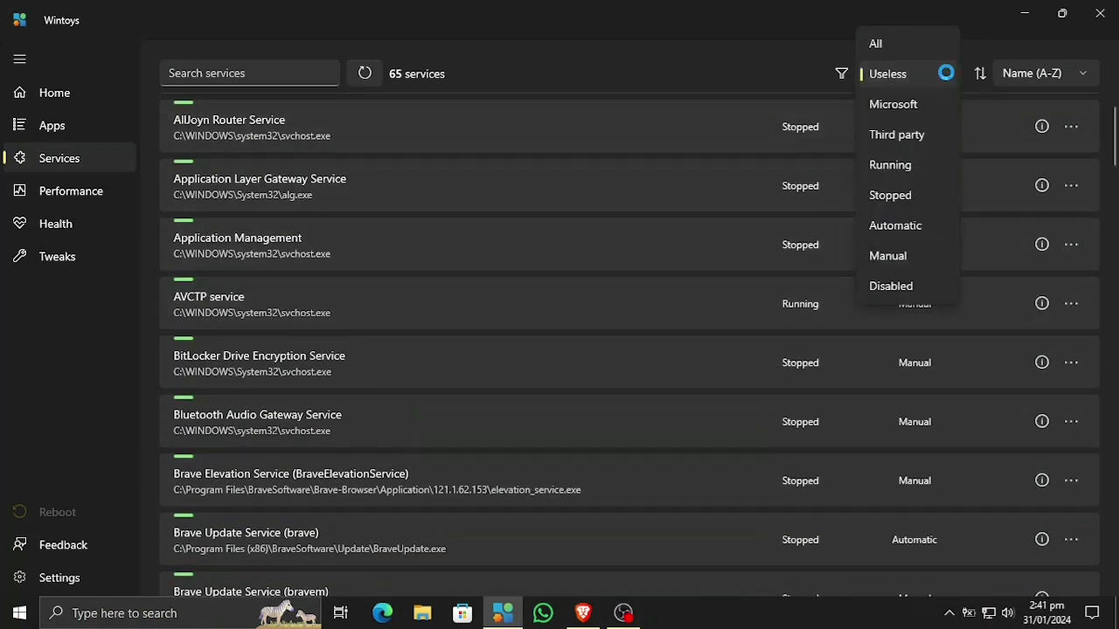
{"action": "left_click", "coordinate": [930, 76]}
{"action": "left_click", "coordinate": [1019, 73]}
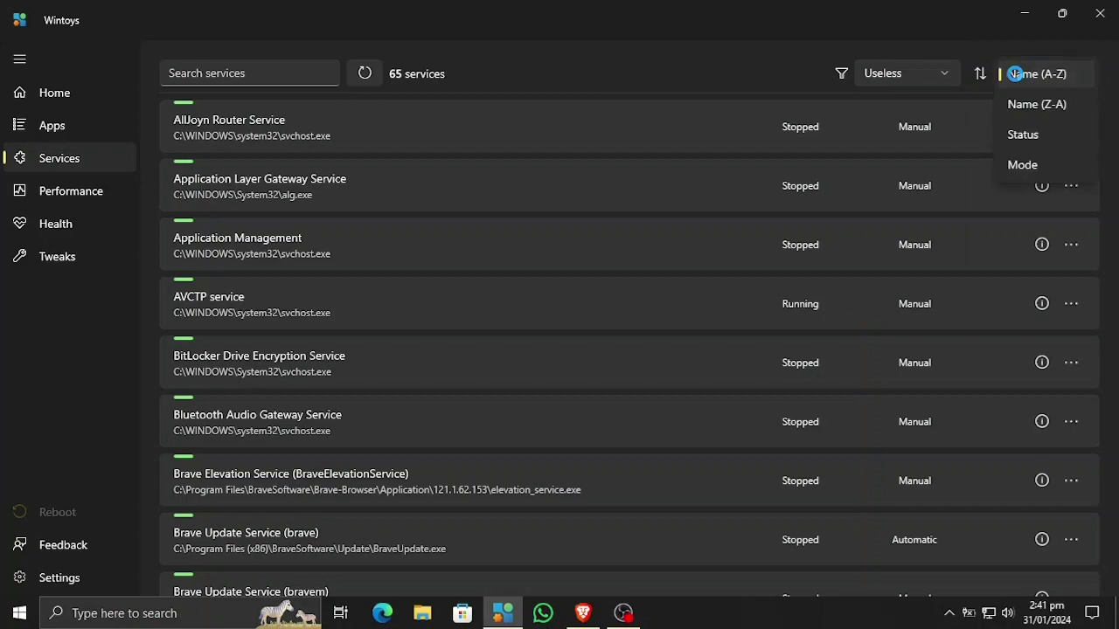
{"action": "left_click", "coordinate": [1020, 136]}
{"action": "scroll", "coordinate": [787, 236], "scroll_direction": "down", "scroll_amount": 15}
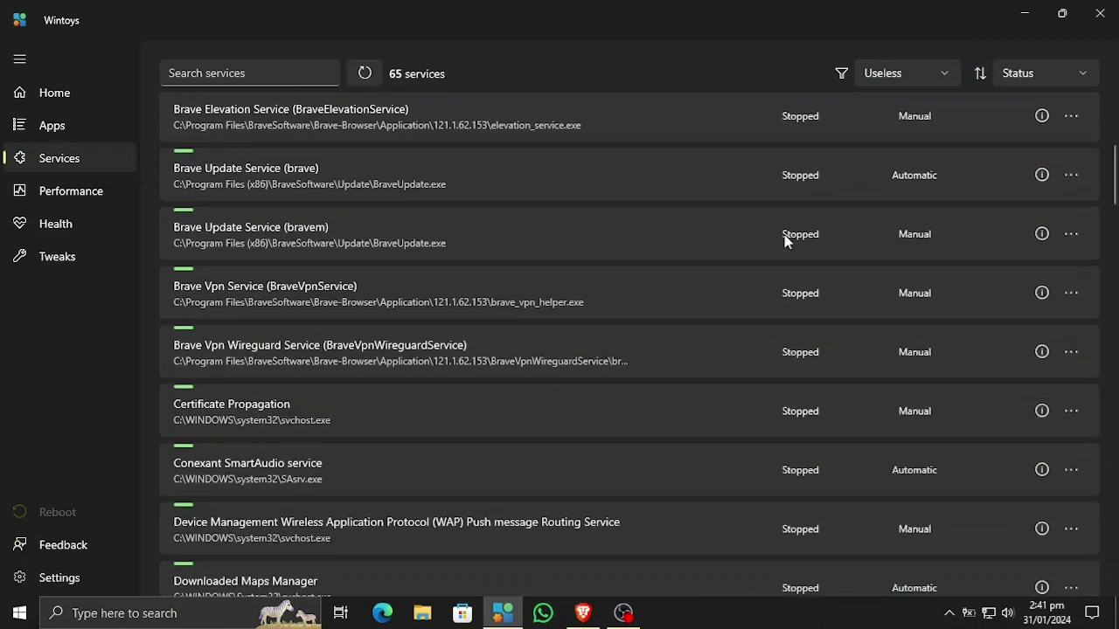
{"action": "scroll", "coordinate": [784, 241], "scroll_direction": "down", "scroll_amount": 20}
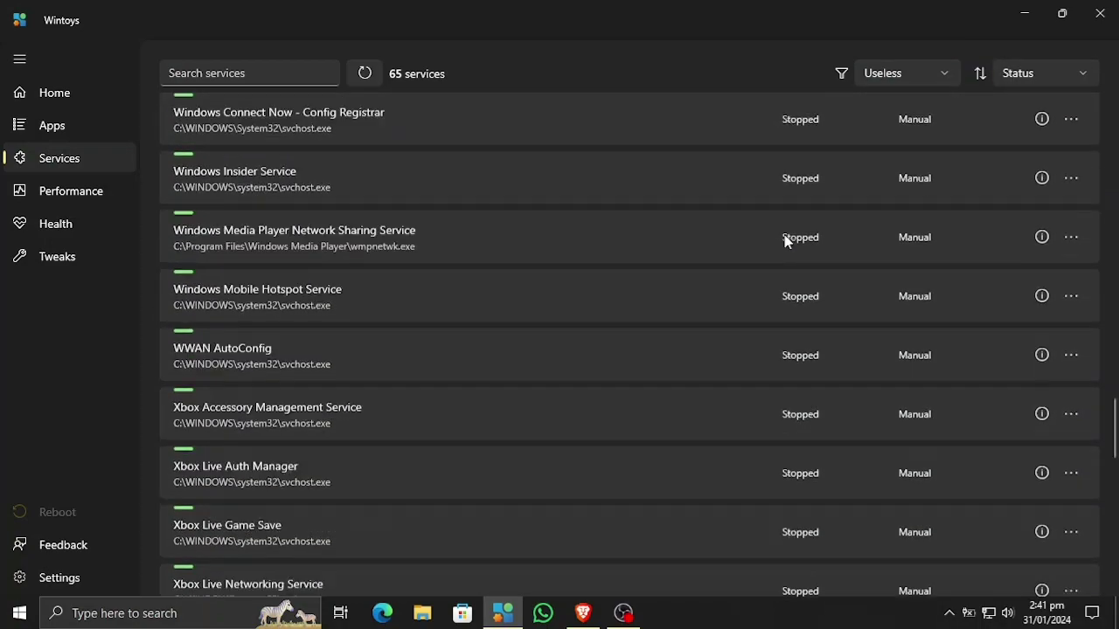
{"action": "scroll", "coordinate": [785, 234], "scroll_direction": "up", "scroll_amount": 2}
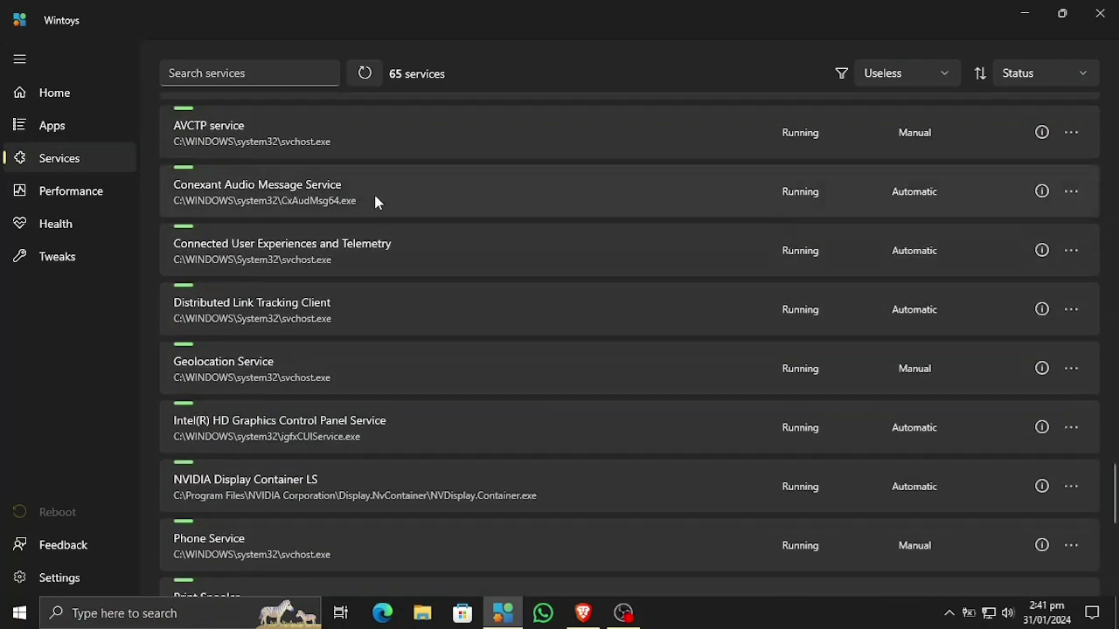
{"action": "scroll", "coordinate": [350, 215], "scroll_direction": "up", "scroll_amount": 3}
{"action": "scroll", "coordinate": [379, 317], "scroll_direction": "down", "scroll_amount": 7}
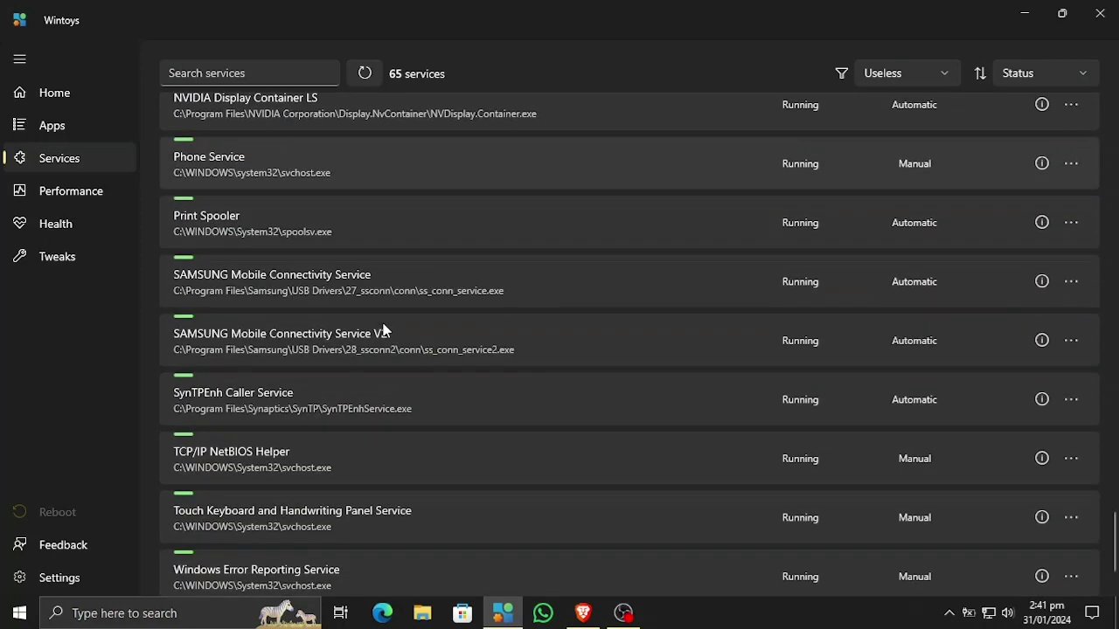
Finish looking through the running services, open the Performance settings, and check the Ultimate Performance plan's settings in Power Options.
{"action": "scroll", "coordinate": [383, 330], "scroll_direction": "down", "scroll_amount": 3}
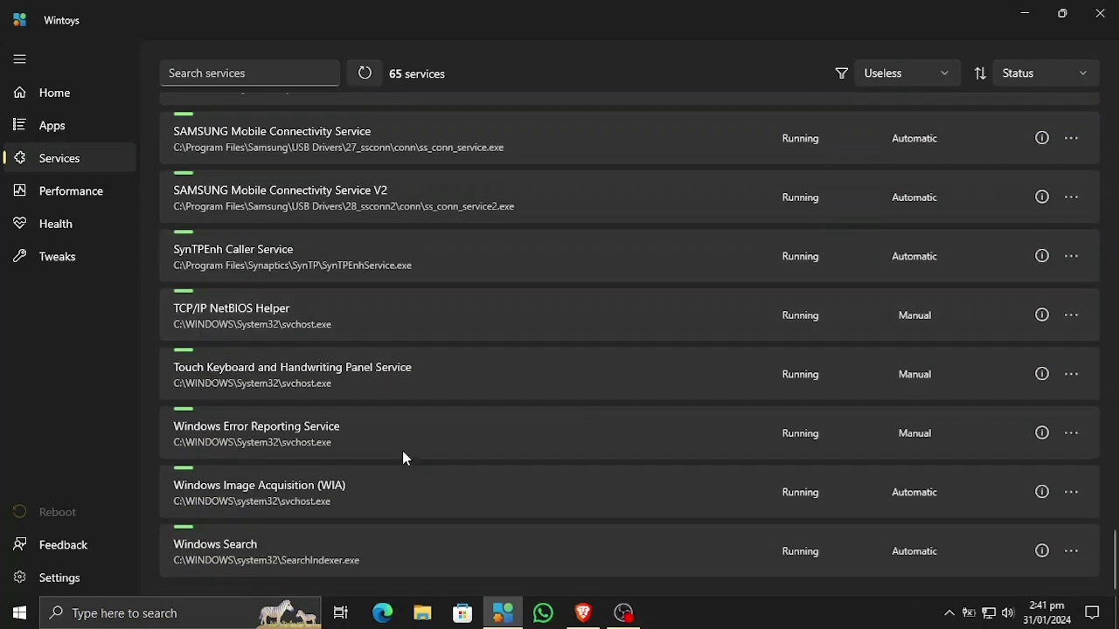
{"action": "left_click", "coordinate": [91, 193]}
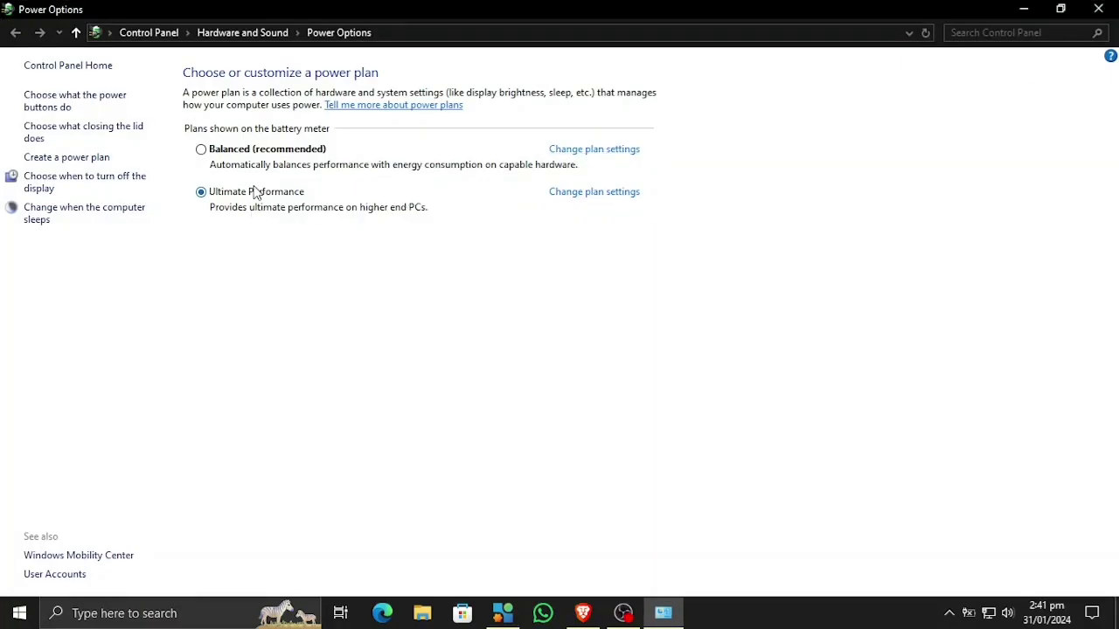
{"action": "left_click", "coordinate": [580, 194]}
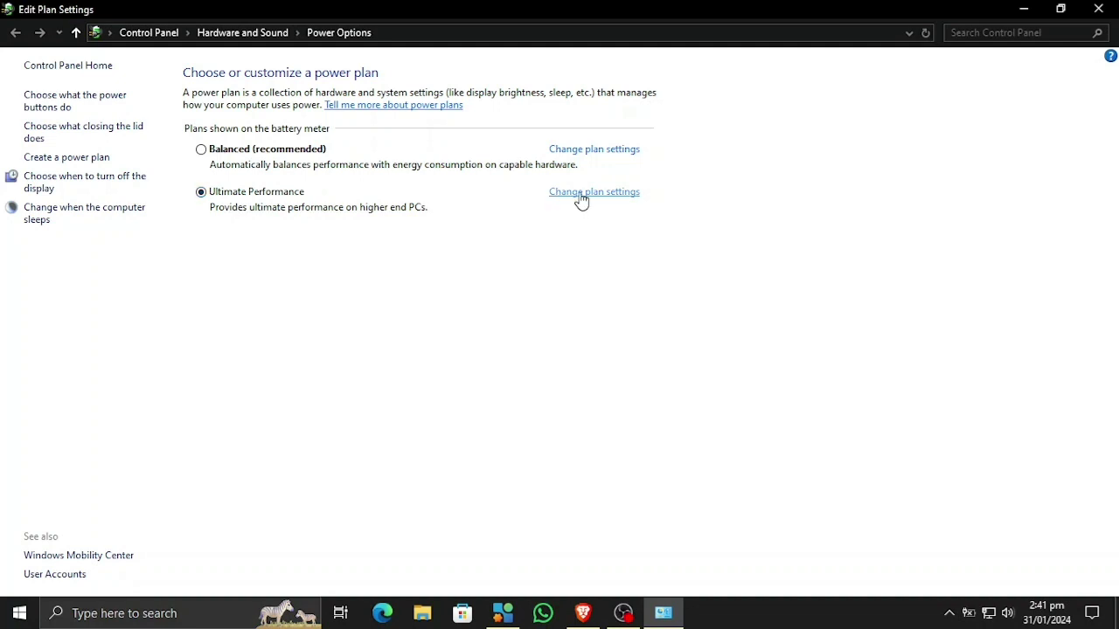
{"action": "left_click", "coordinate": [742, 289]}
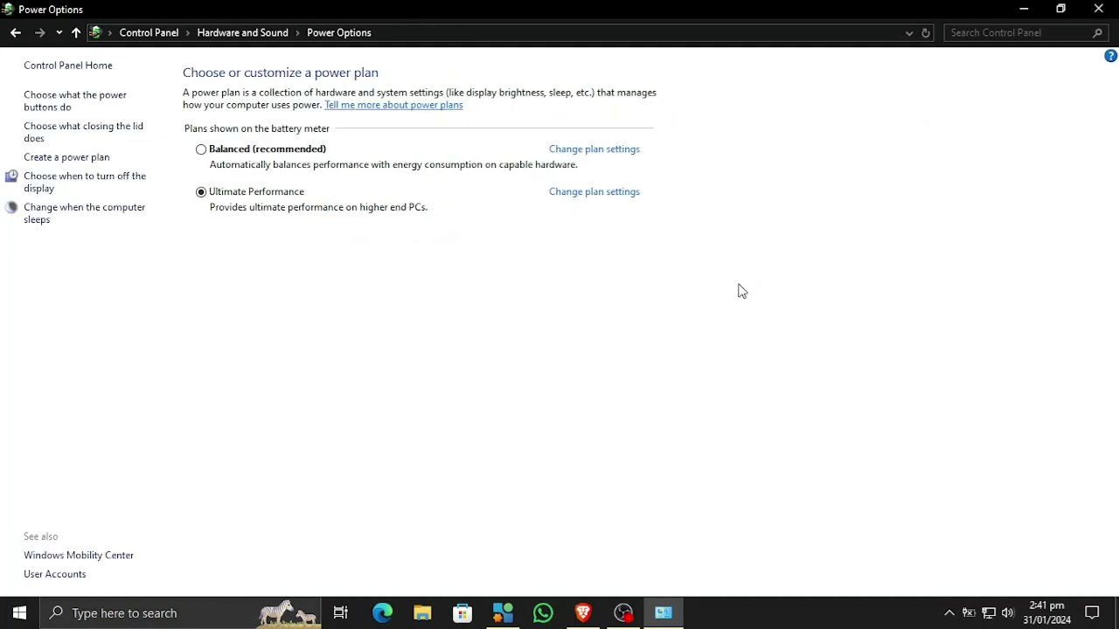
{"action": "left_click", "coordinate": [1098, 8]}
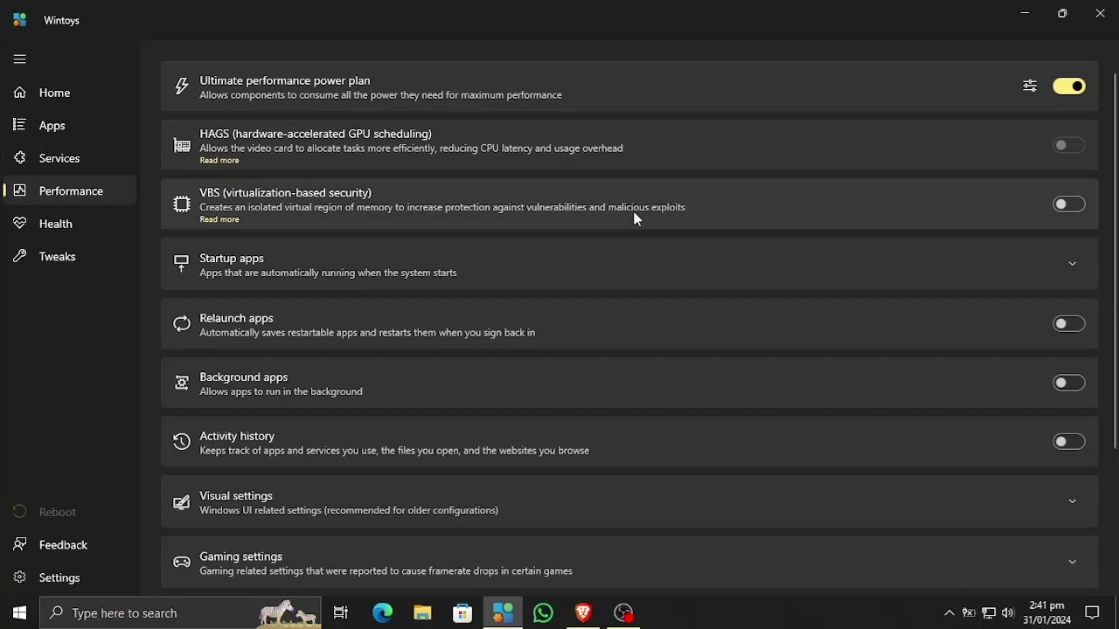
Look through the startup apps list and the relaunch, background apps and activity history options on the Performance page.
{"action": "left_click", "coordinate": [1069, 259]}
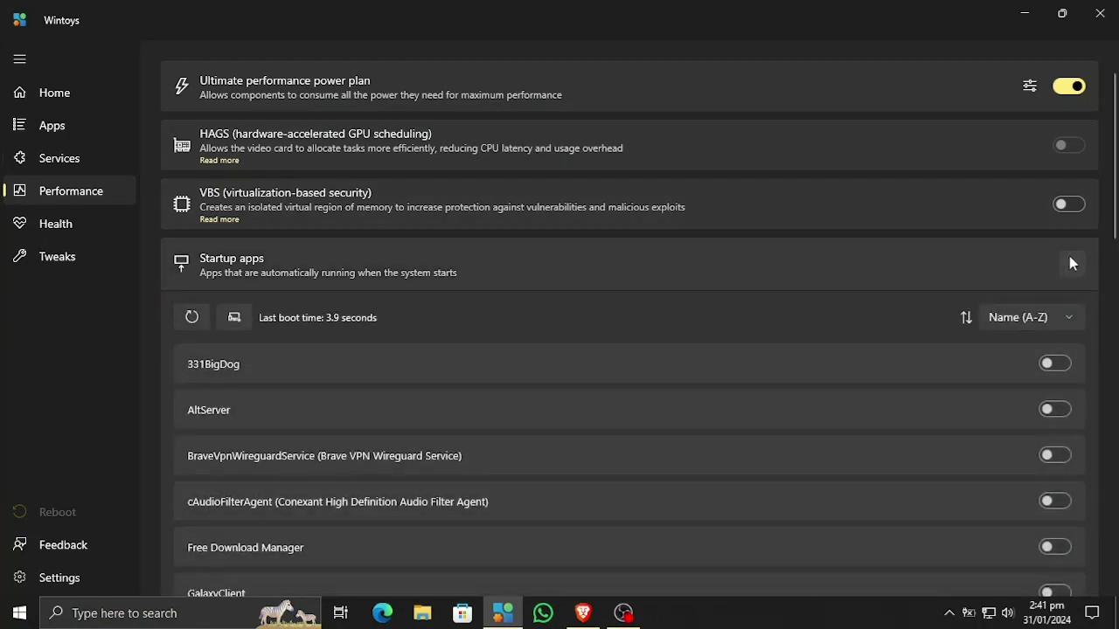
{"action": "left_click", "coordinate": [1072, 263]}
{"action": "scroll", "coordinate": [624, 312], "scroll_direction": "down", "scroll_amount": 2}
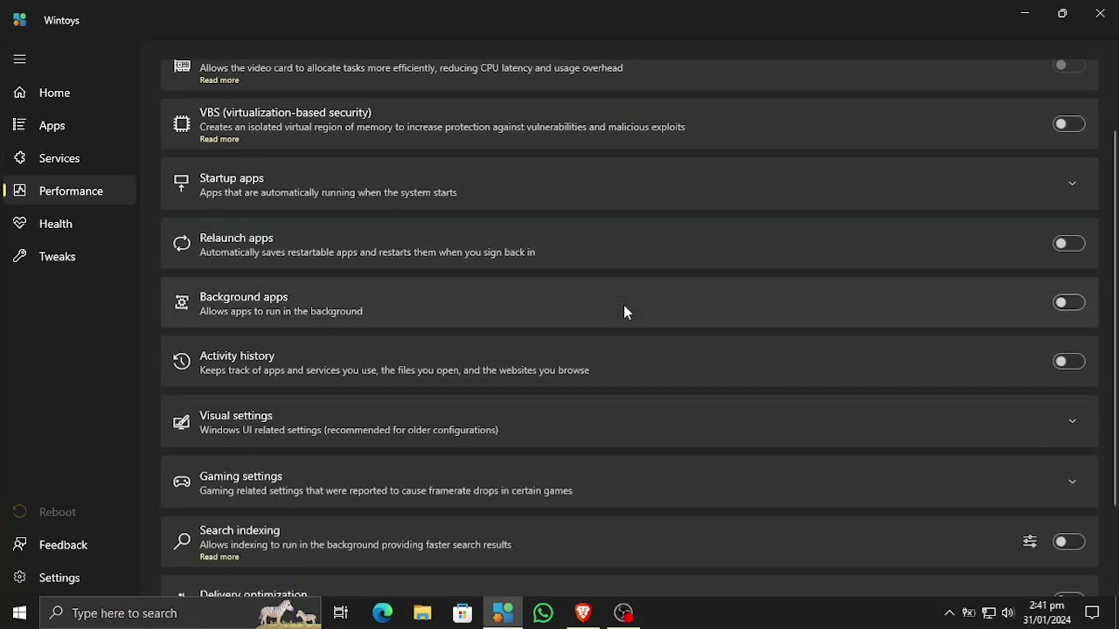
{"action": "scroll", "coordinate": [369, 291], "scroll_direction": "down", "scroll_amount": 2}
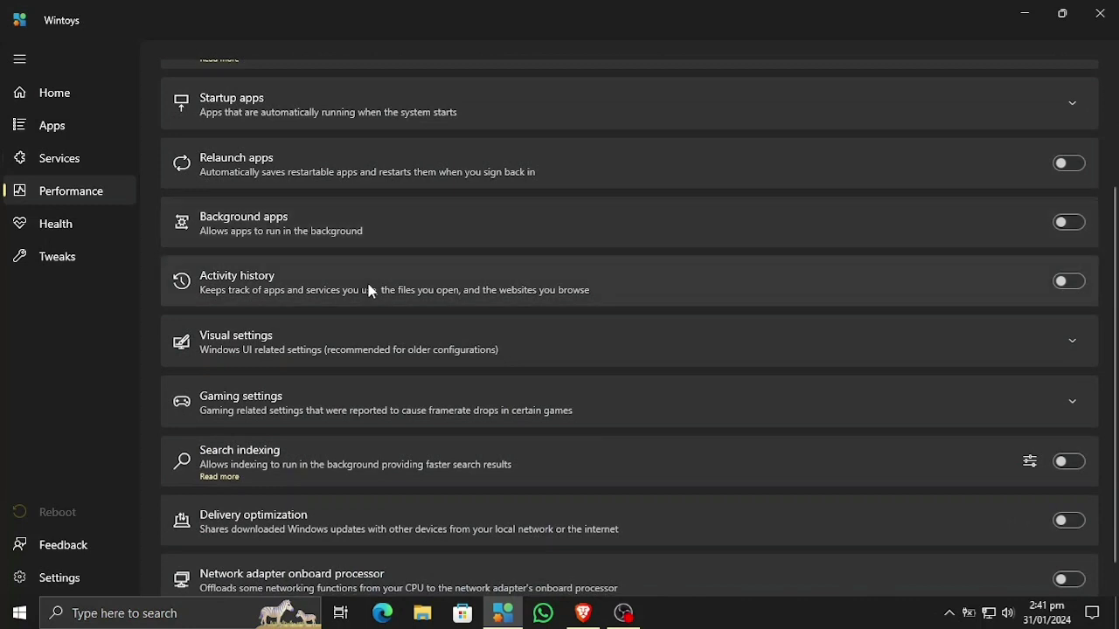
Examine the options inside Visual settings and Gaming settings on the Performance page, collapsing each group again.
{"action": "left_click", "coordinate": [462, 342]}
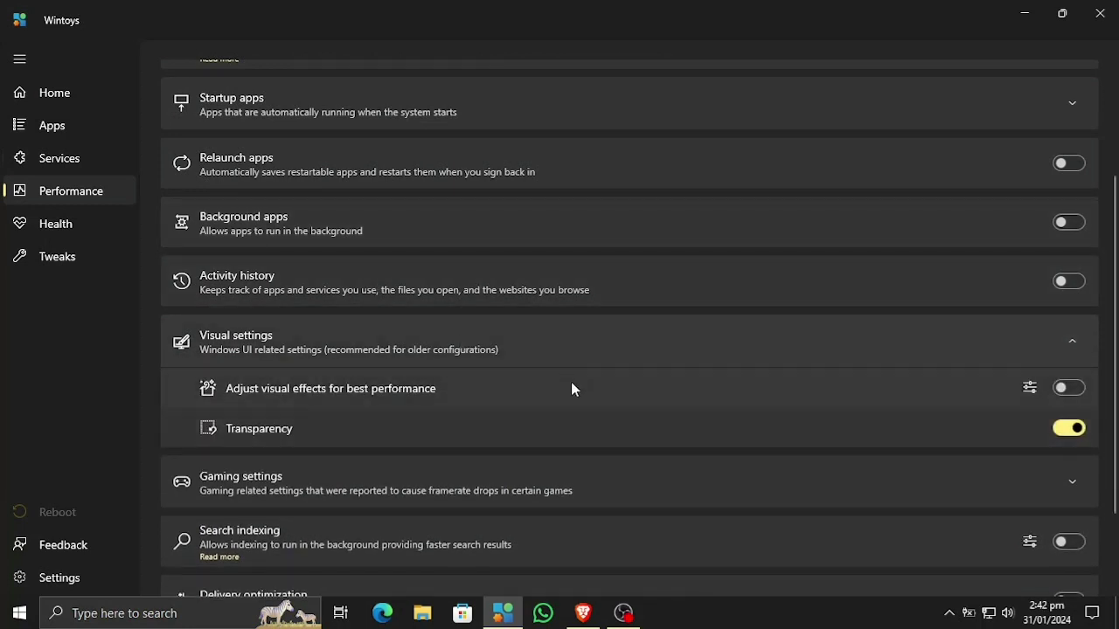
{"action": "left_click", "coordinate": [643, 343]}
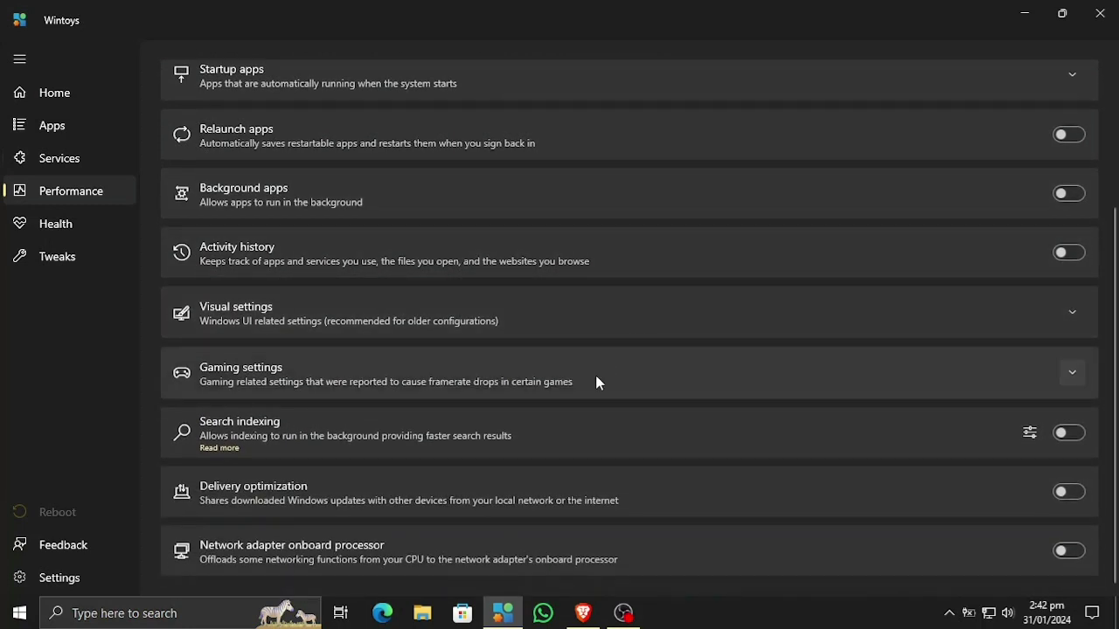
{"action": "left_click", "coordinate": [595, 382]}
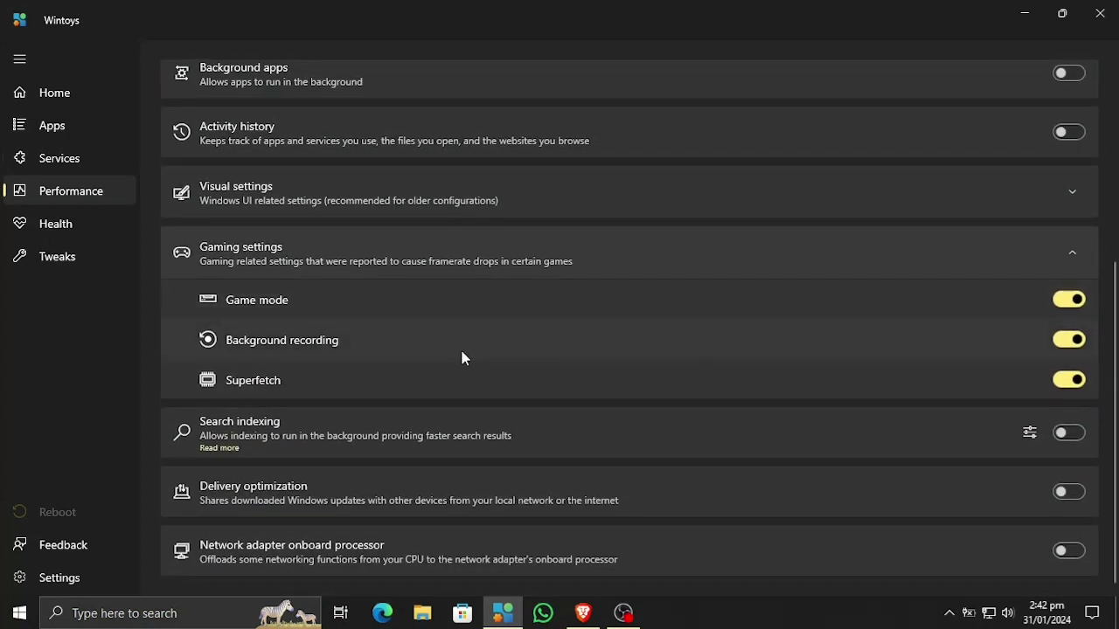
{"action": "left_click", "coordinate": [515, 252]}
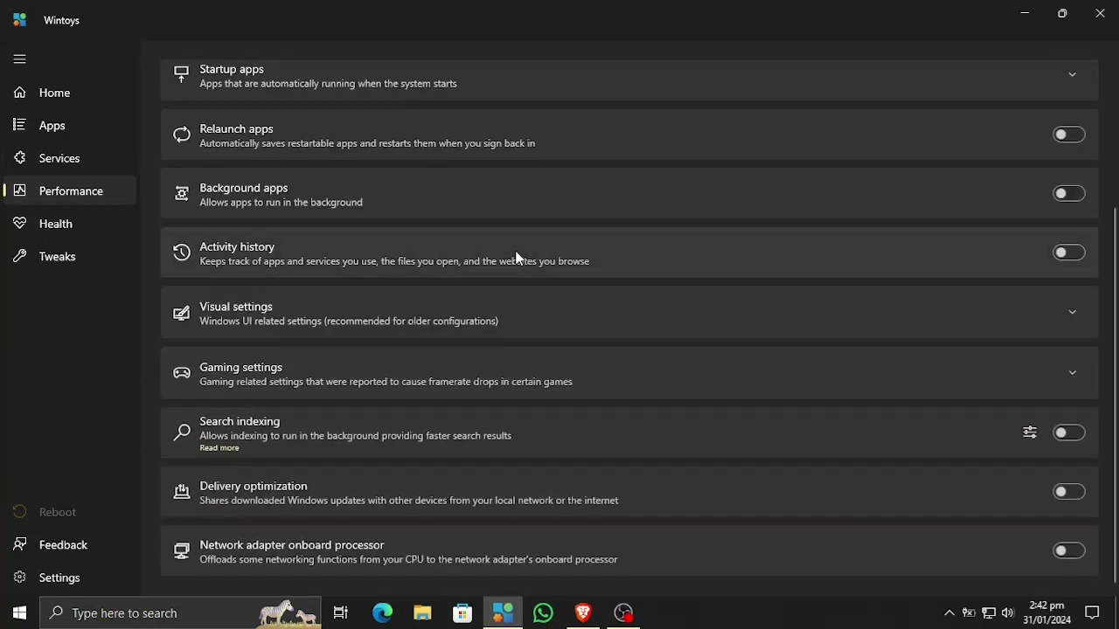
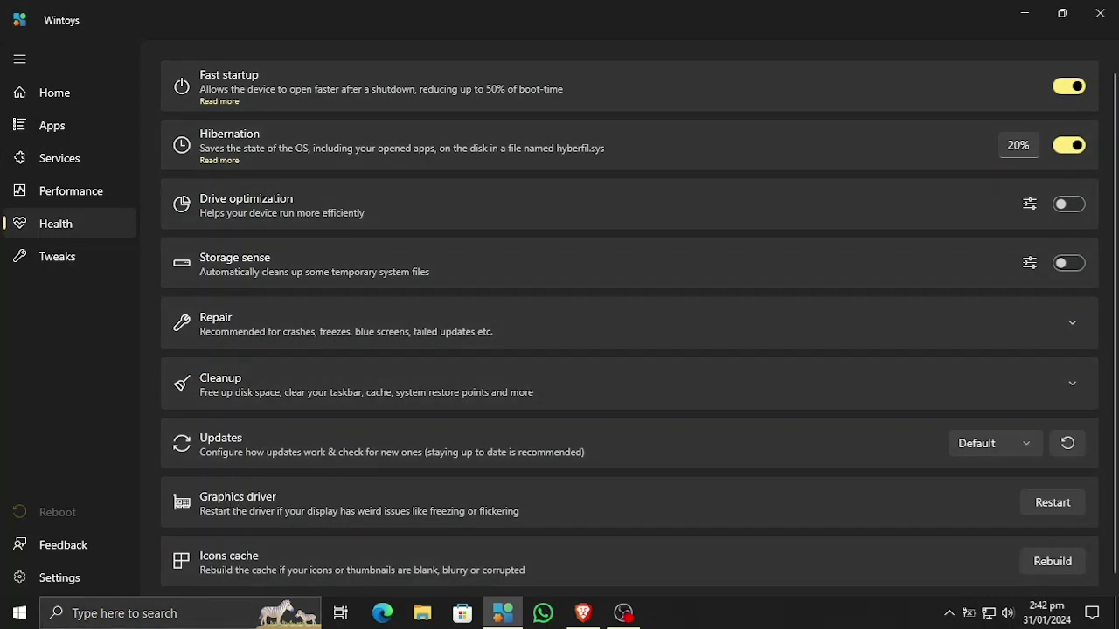
Open Windows Power Options, unlock the unavailable power button settings to check the fast startup option, and leave without saving.
{"action": "right_click", "coordinate": [968, 613]}
{"action": "left_click", "coordinate": [976, 586]}
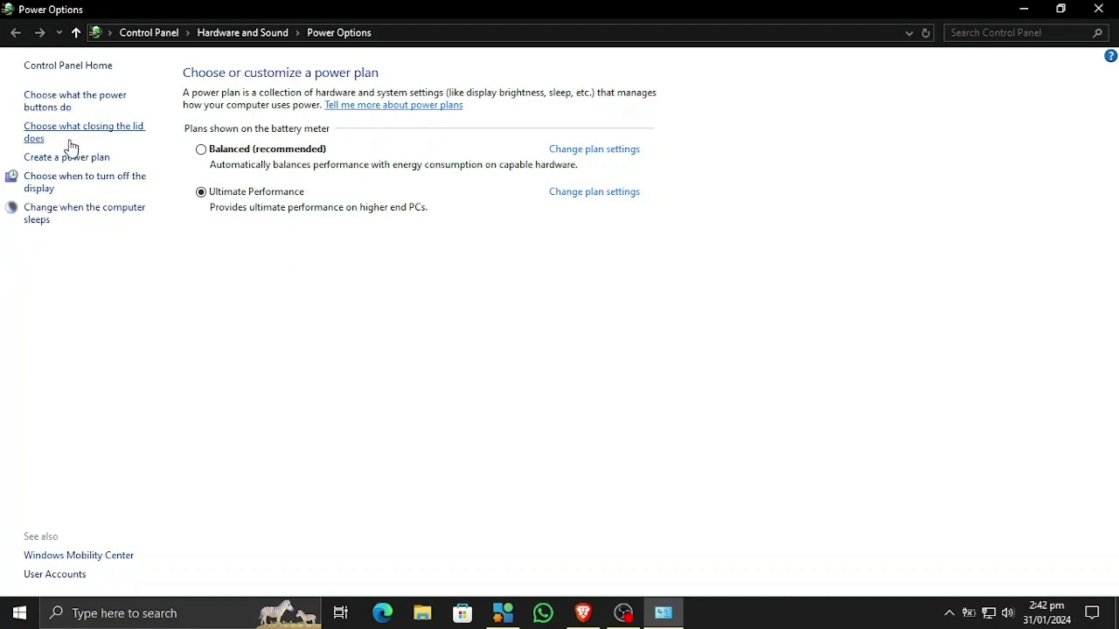
{"action": "left_click", "coordinate": [88, 110]}
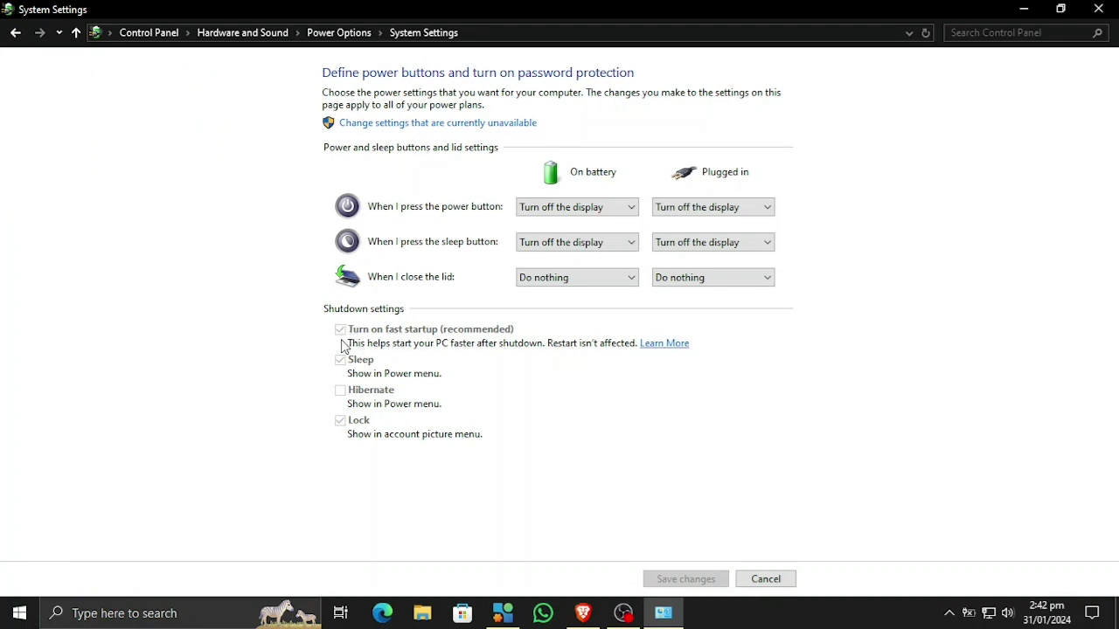
{"action": "left_click", "coordinate": [764, 580]}
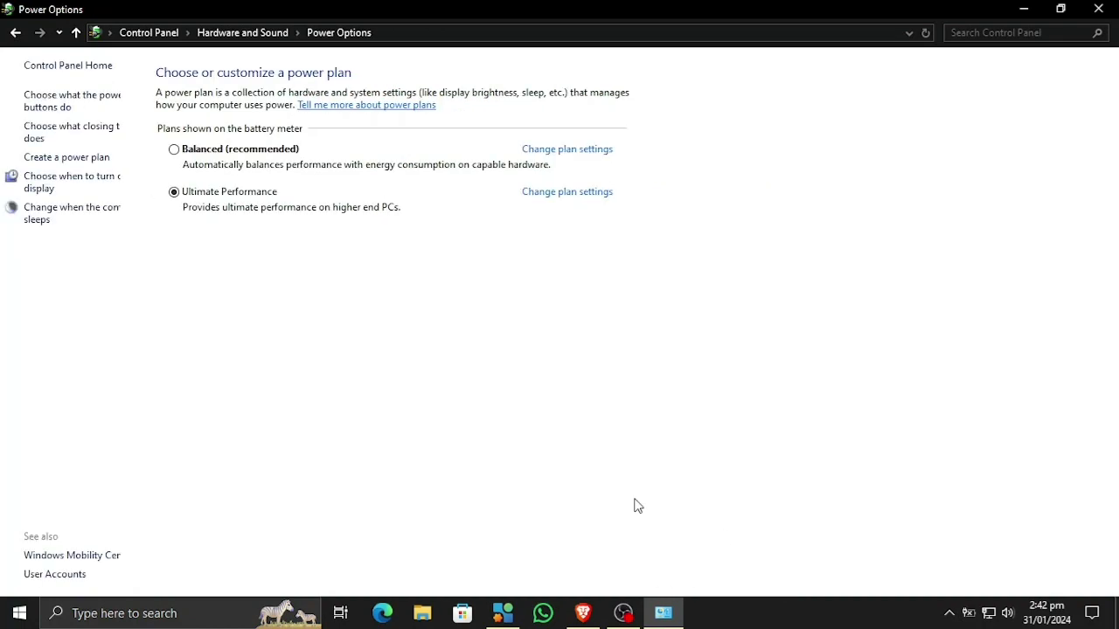
{"action": "left_click", "coordinate": [91, 105]}
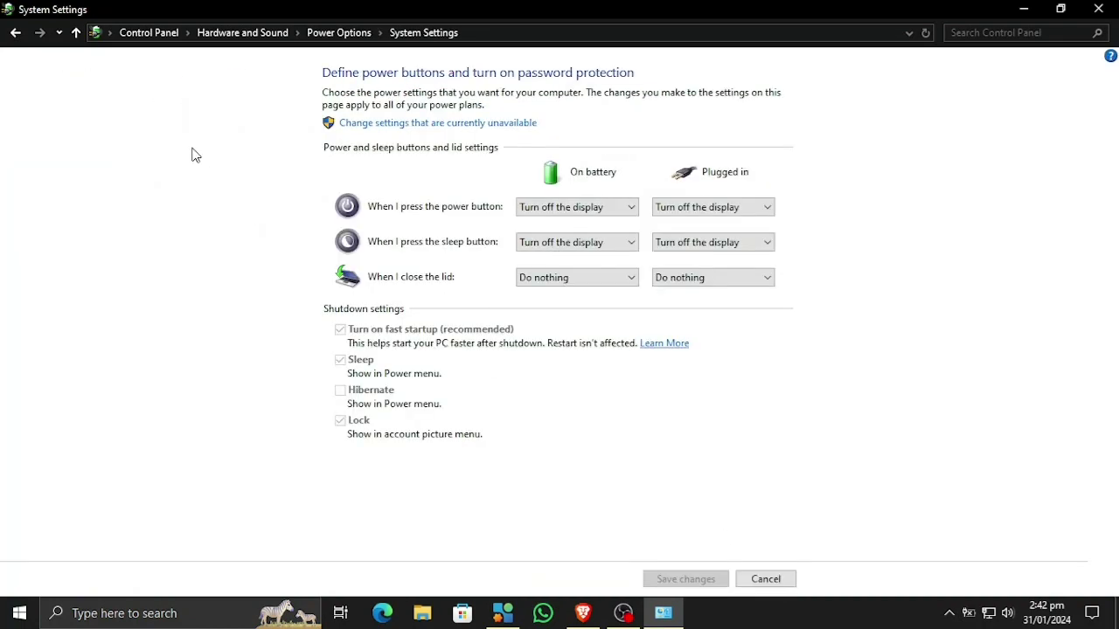
{"action": "left_click", "coordinate": [497, 124]}
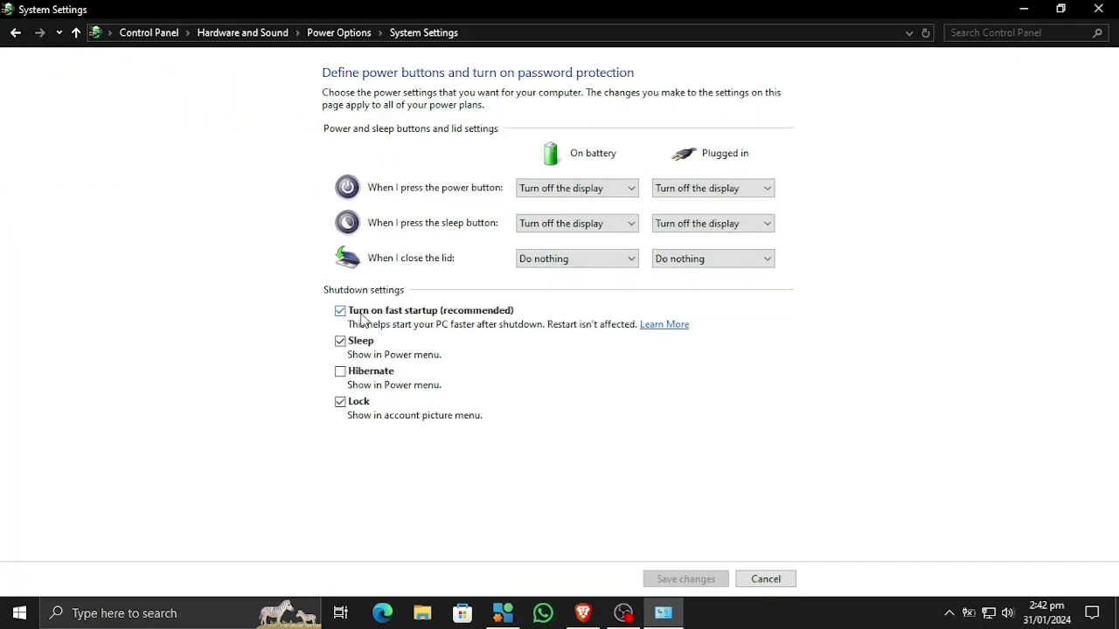
{"action": "left_click", "coordinate": [768, 579]}
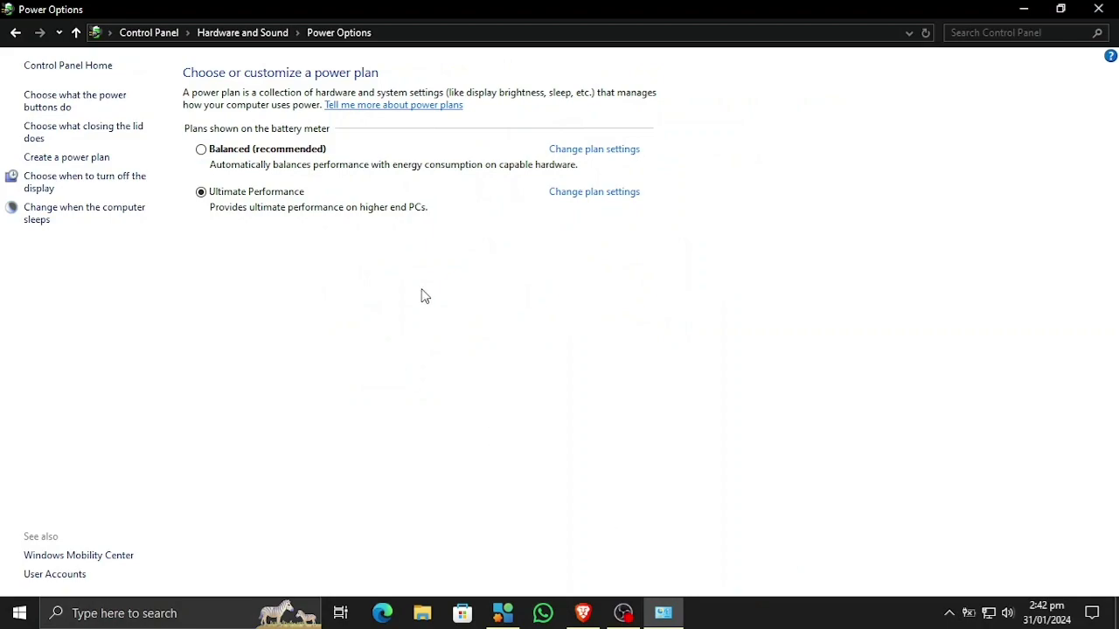
{"action": "left_click", "coordinate": [1106, 8]}
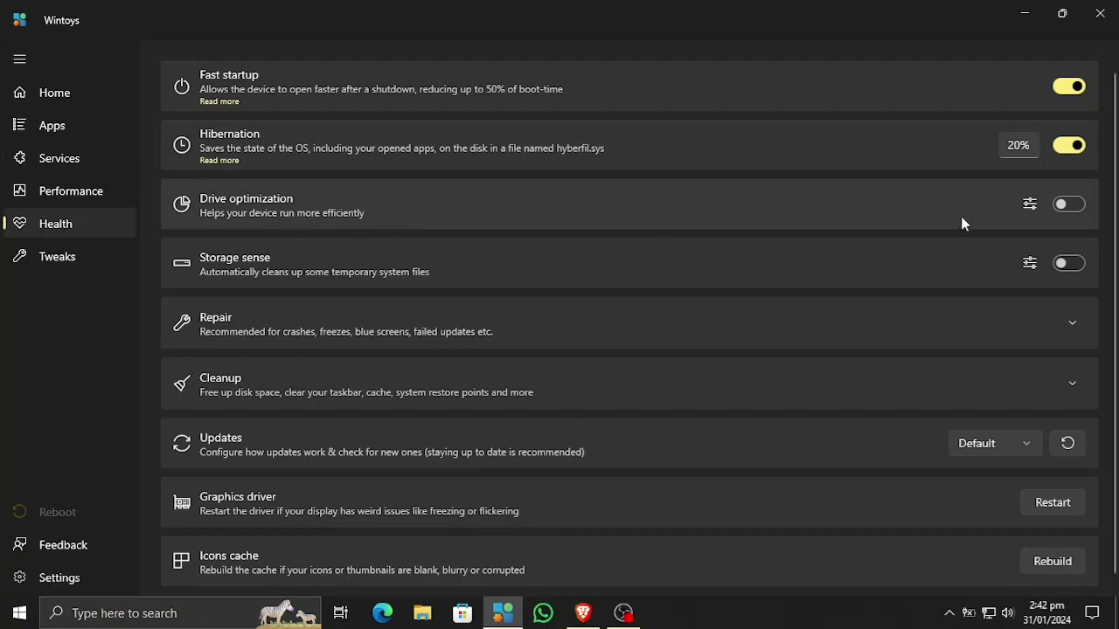
Check the drives and scheduled optimization in Optimize Drives, close it, and turn on Drive optimization.
{"action": "left_click", "coordinate": [1014, 206]}
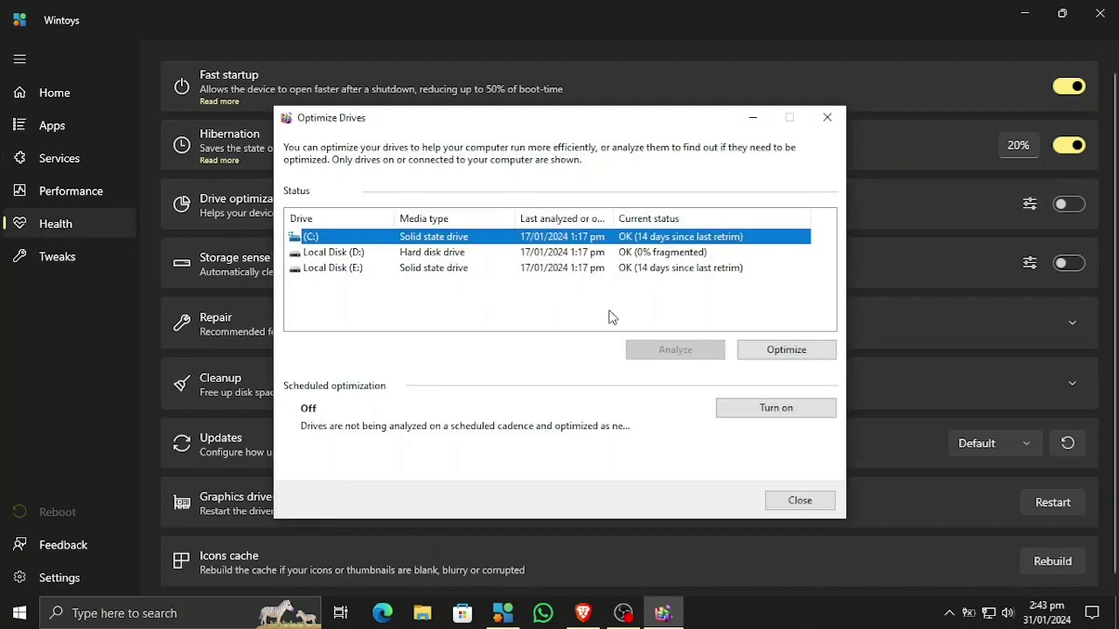
{"action": "left_click", "coordinate": [799, 501]}
{"action": "left_click", "coordinate": [1068, 208]}
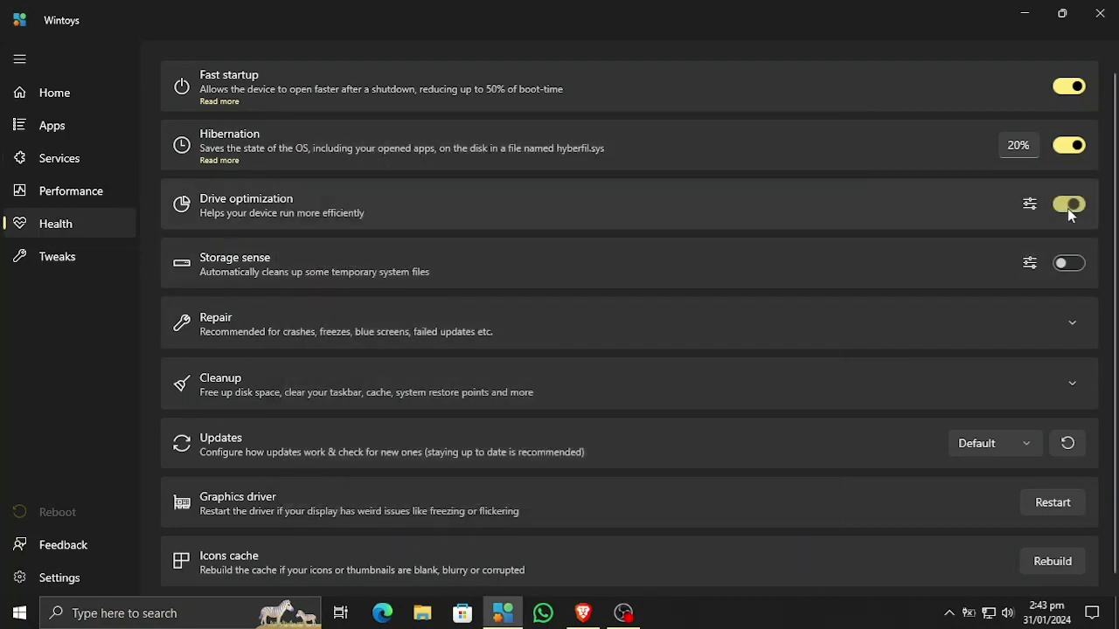
Start optimizing drives C:, D: and E: in Optimize Drives, check the progress of D:, and close the window.
{"action": "left_click", "coordinate": [1030, 203]}
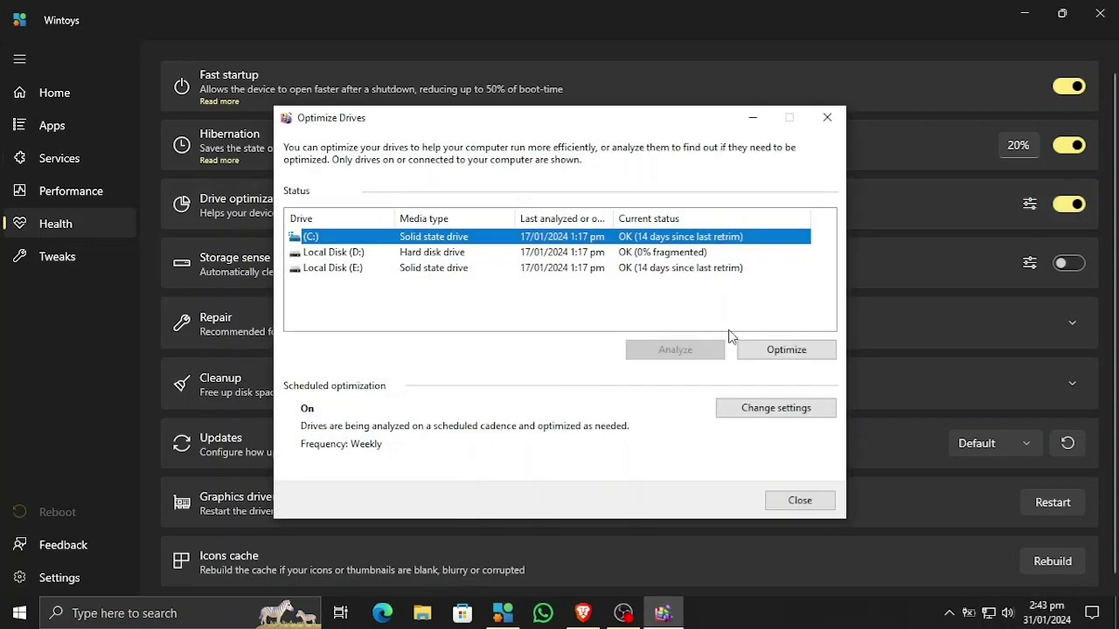
{"action": "left_click", "coordinate": [777, 360]}
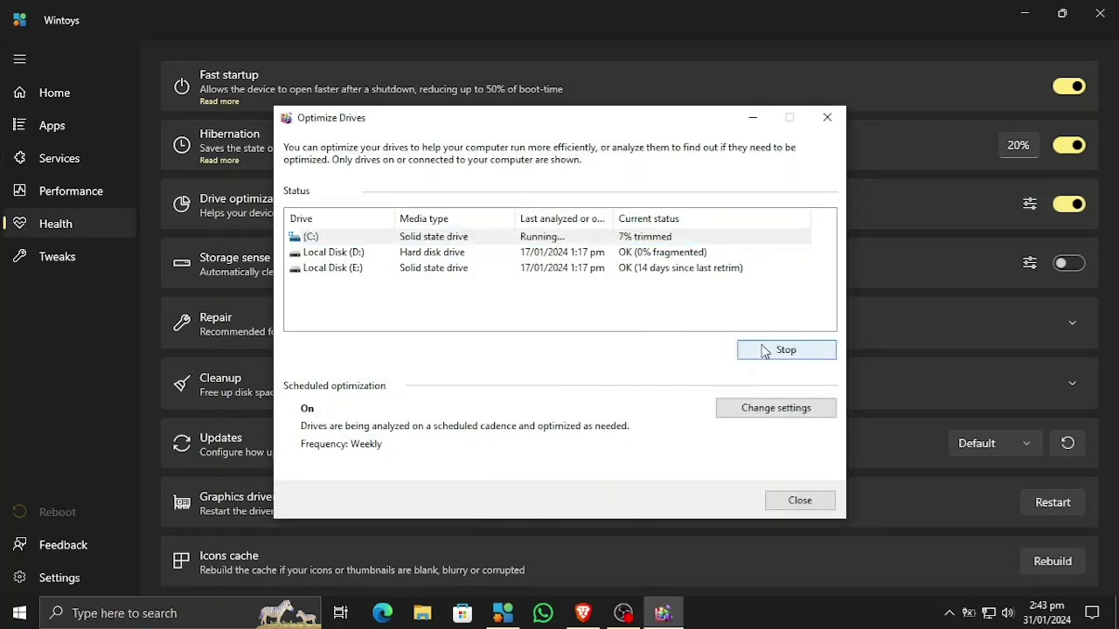
{"action": "left_click", "coordinate": [689, 253]}
{"action": "left_click", "coordinate": [752, 350]}
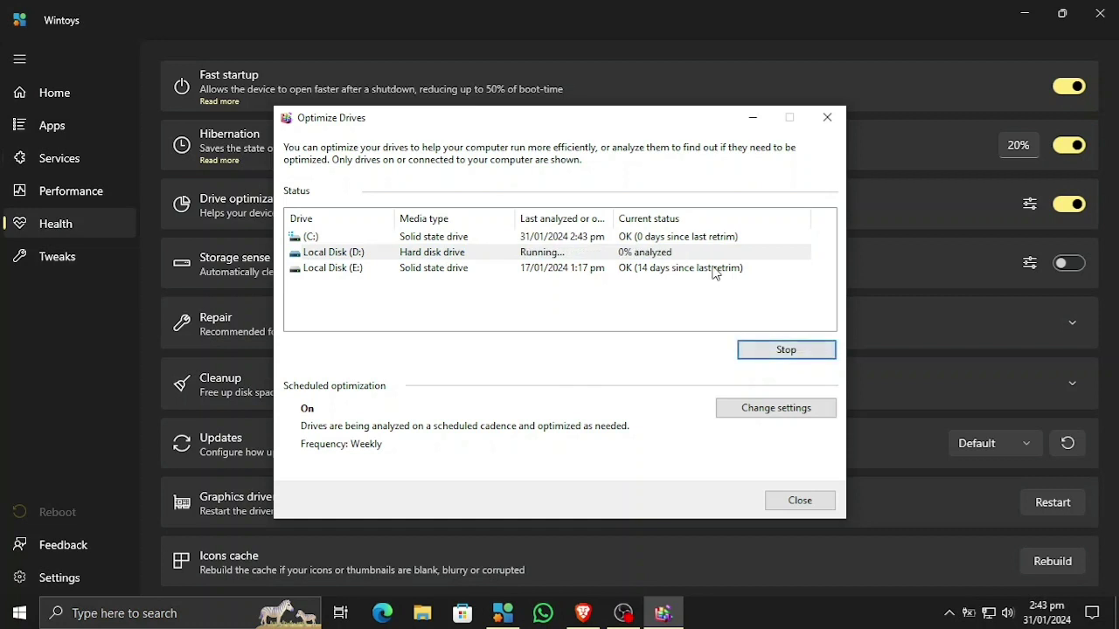
{"action": "left_click", "coordinate": [713, 267]}
{"action": "left_click", "coordinate": [744, 348]}
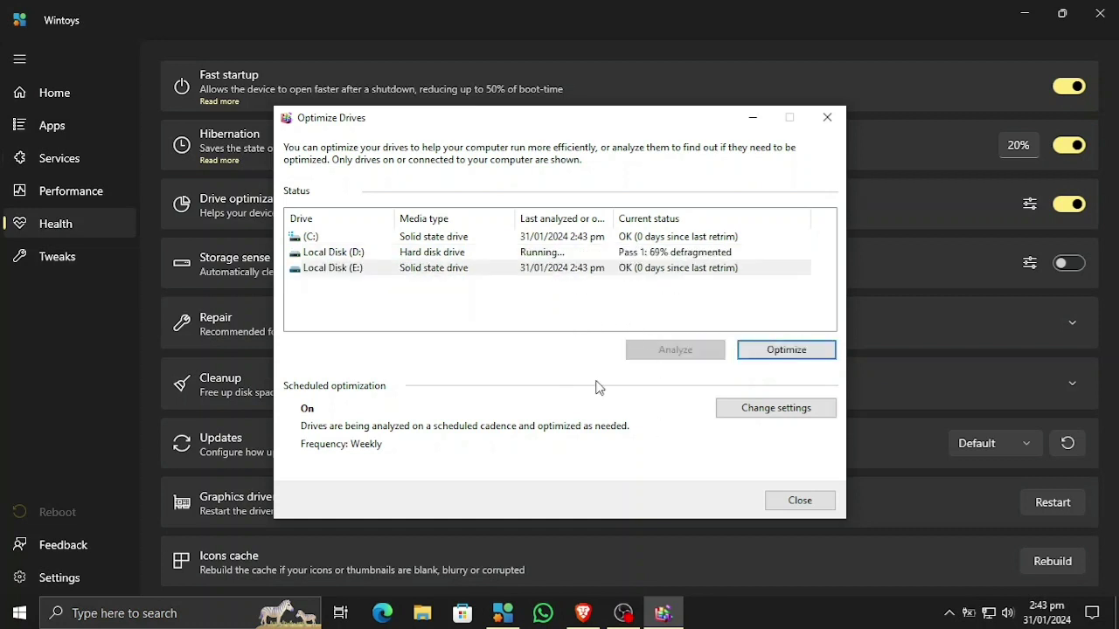
{"action": "left_click", "coordinate": [607, 255]}
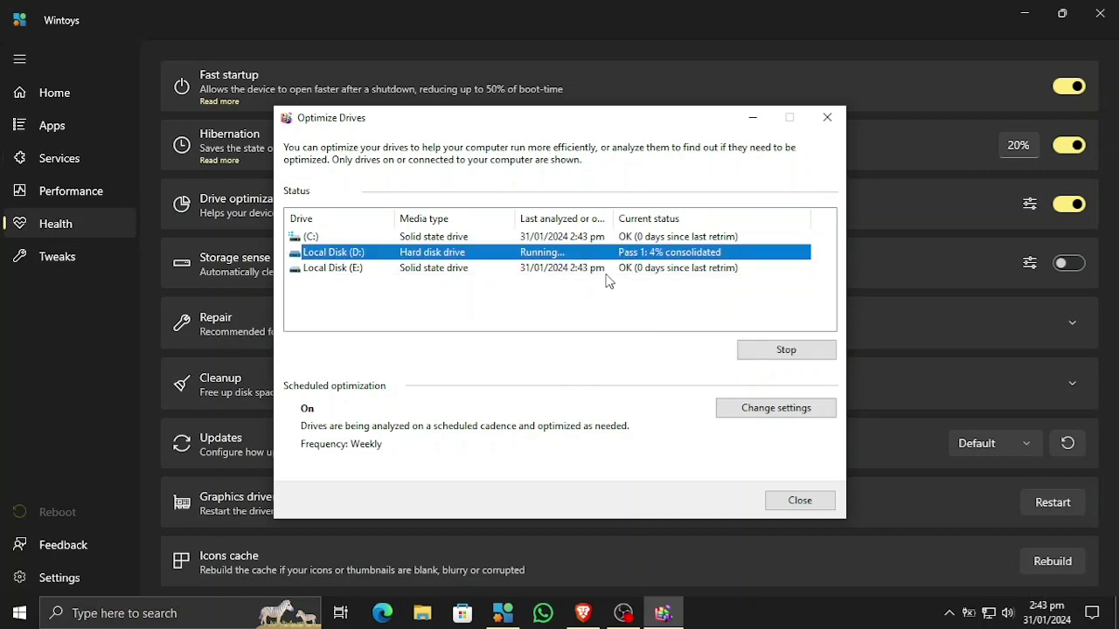
{"action": "left_click", "coordinate": [782, 498]}
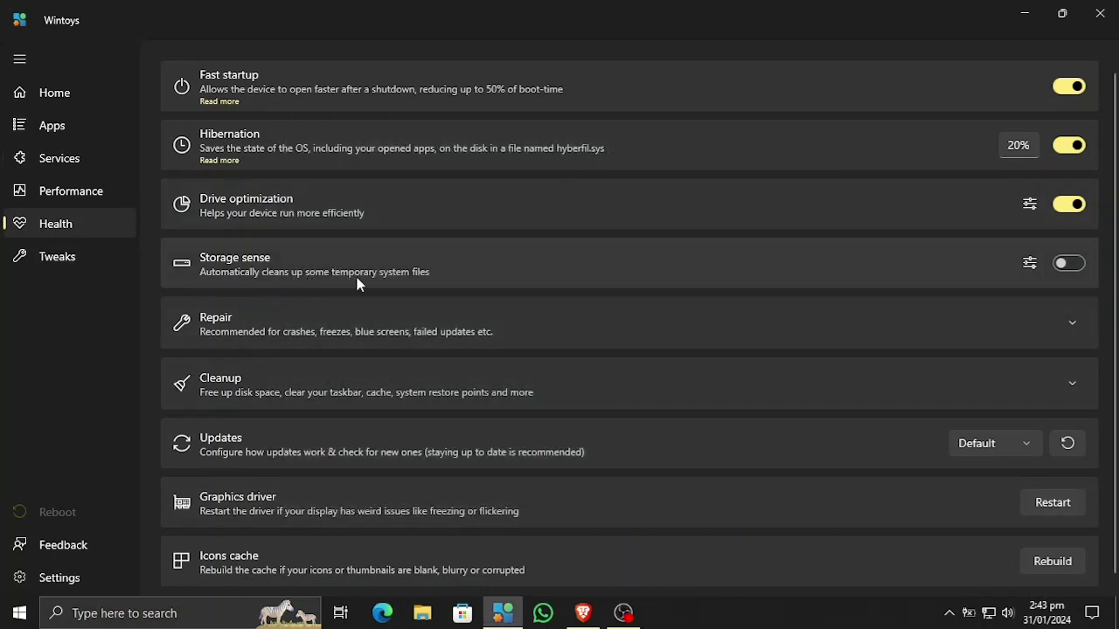
Review the Storage Sense configuration in Windows Settings, return to the Health page, and turn off Drive optimization.
{"action": "left_click", "coordinate": [1028, 265]}
{"action": "scroll", "coordinate": [263, 301], "scroll_direction": "down", "scroll_amount": 2}
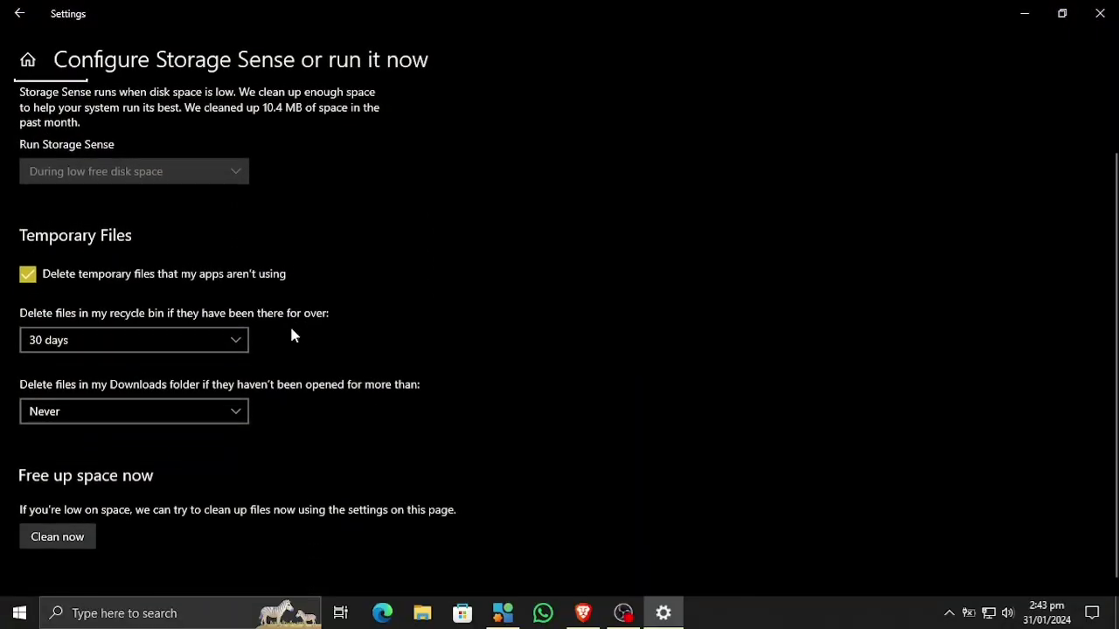
{"action": "scroll", "coordinate": [260, 342], "scroll_direction": "up", "scroll_amount": 2}
{"action": "left_click", "coordinate": [1100, 13]}
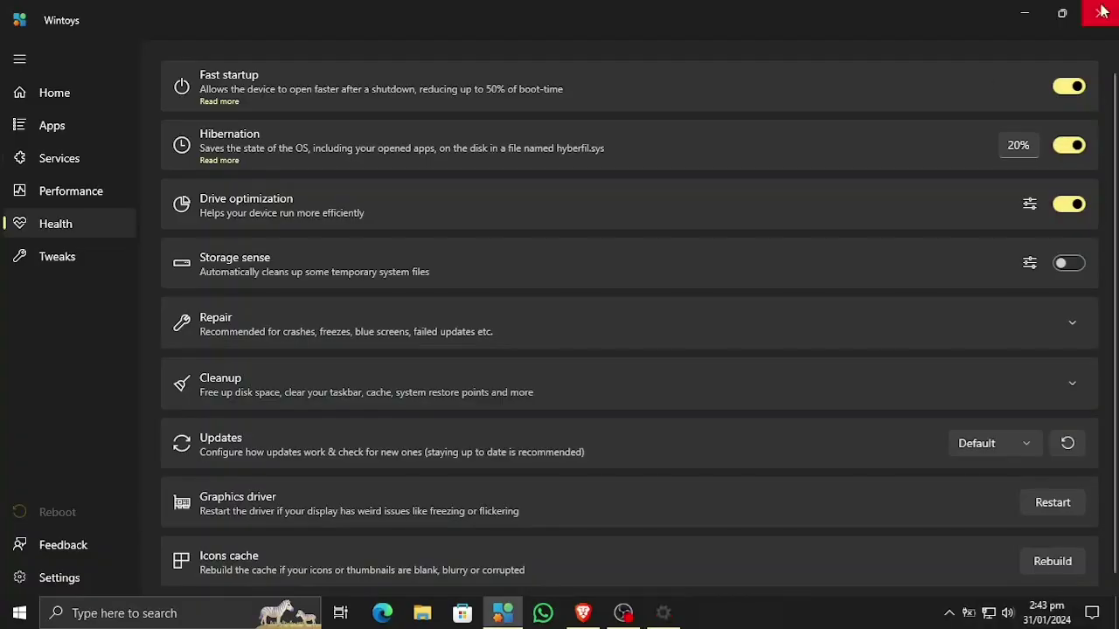
{"action": "left_click", "coordinate": [1068, 204]}
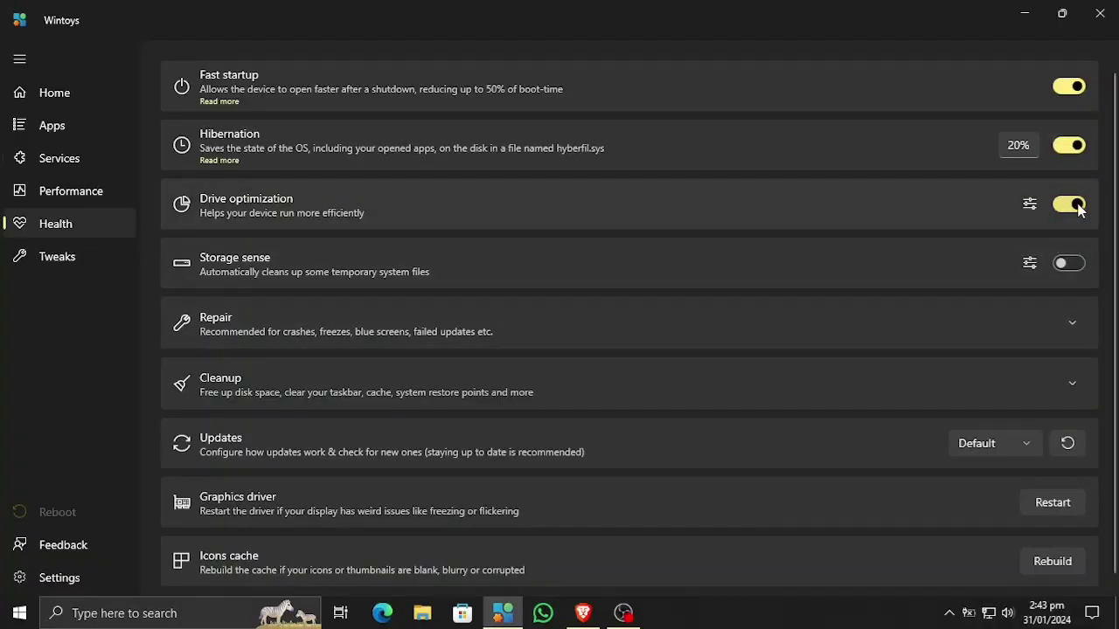
Expand the Repair tools and select SFC (System File Checker) and CHKDSK (Check Disk), leaving DISM unselected.
{"action": "left_click", "coordinate": [1082, 338]}
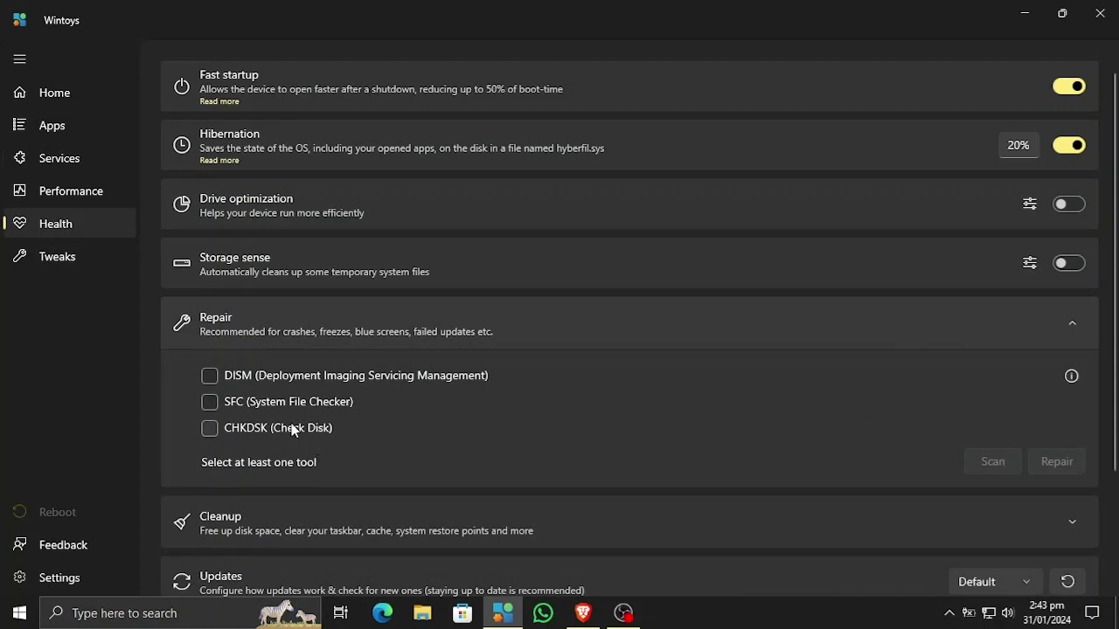
{"action": "left_click", "coordinate": [299, 381]}
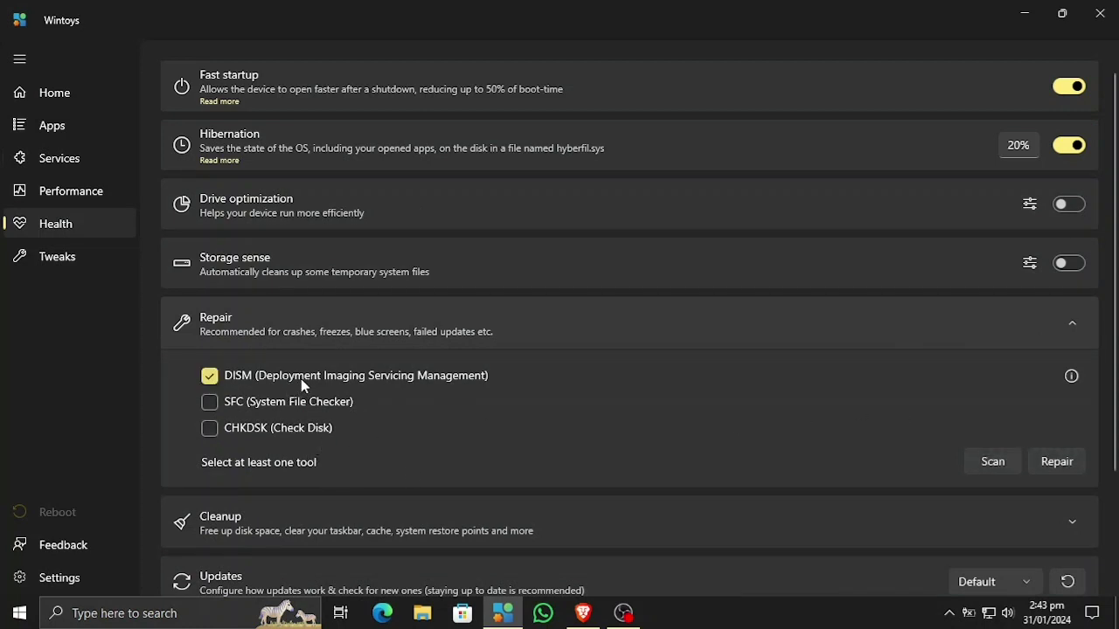
{"action": "left_click", "coordinate": [394, 376]}
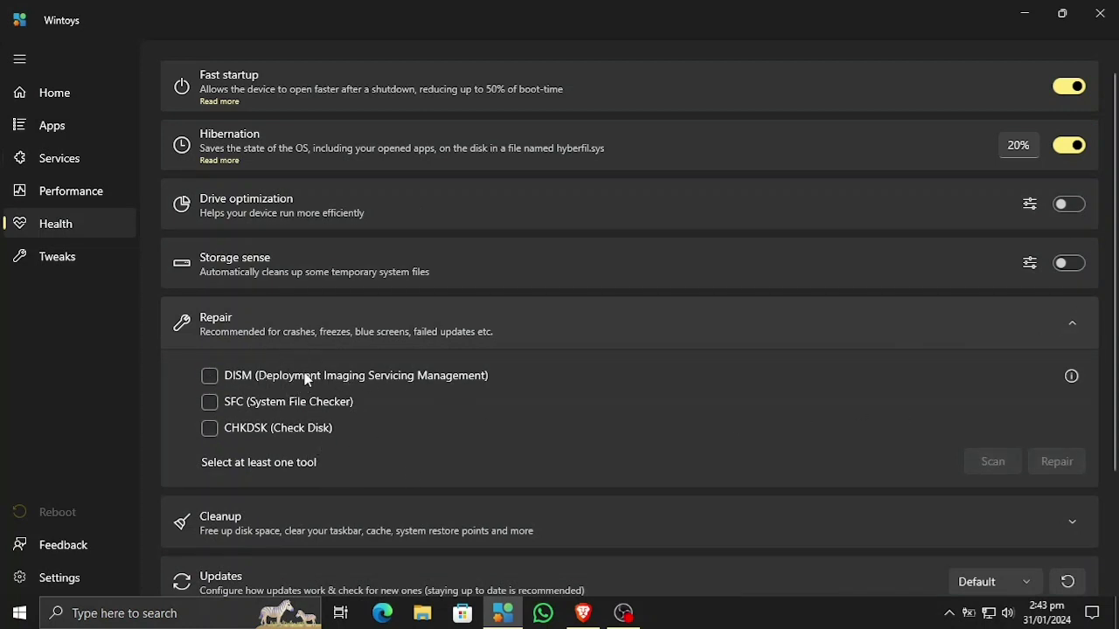
{"action": "left_click", "coordinate": [280, 428]}
{"action": "left_click", "coordinate": [281, 402]}
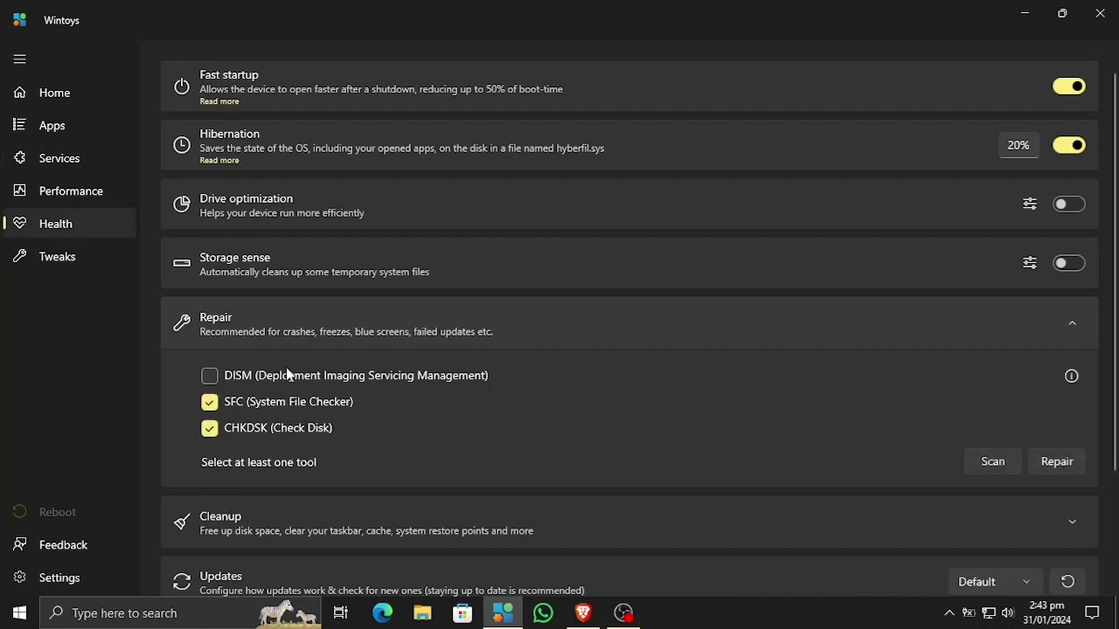
Clear the selection of DISM, SFC and CHKDSK in the Repair tools and collapse the Repair section.
{"action": "left_click", "coordinate": [290, 375]}
{"action": "left_click", "coordinate": [274, 429]}
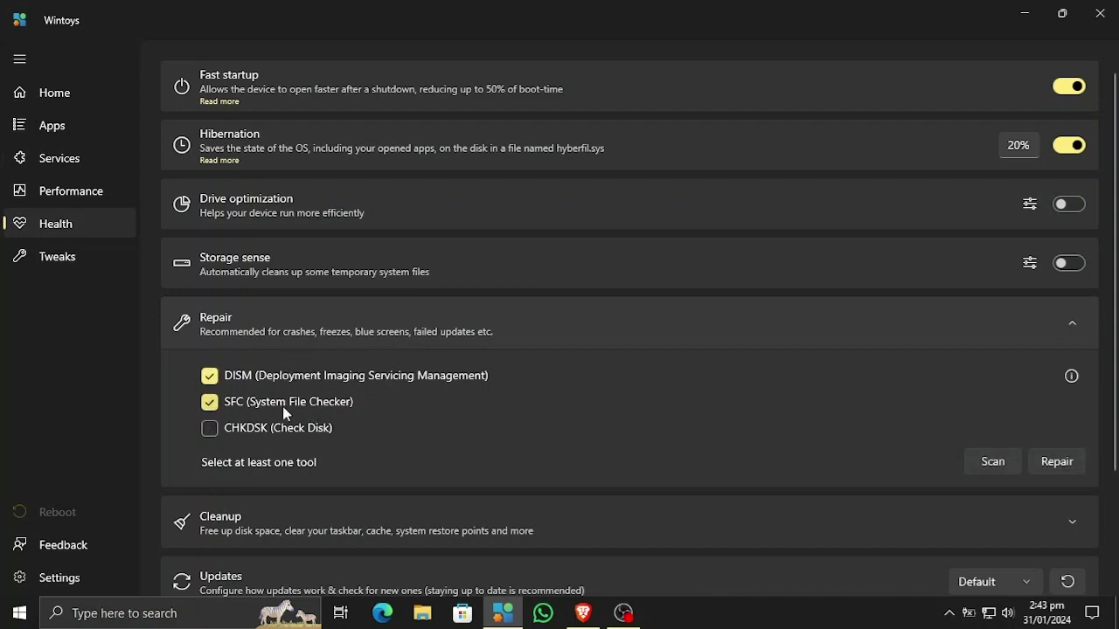
{"action": "left_click", "coordinate": [282, 404]}
{"action": "left_click", "coordinate": [298, 378]}
{"action": "left_click", "coordinate": [345, 332]}
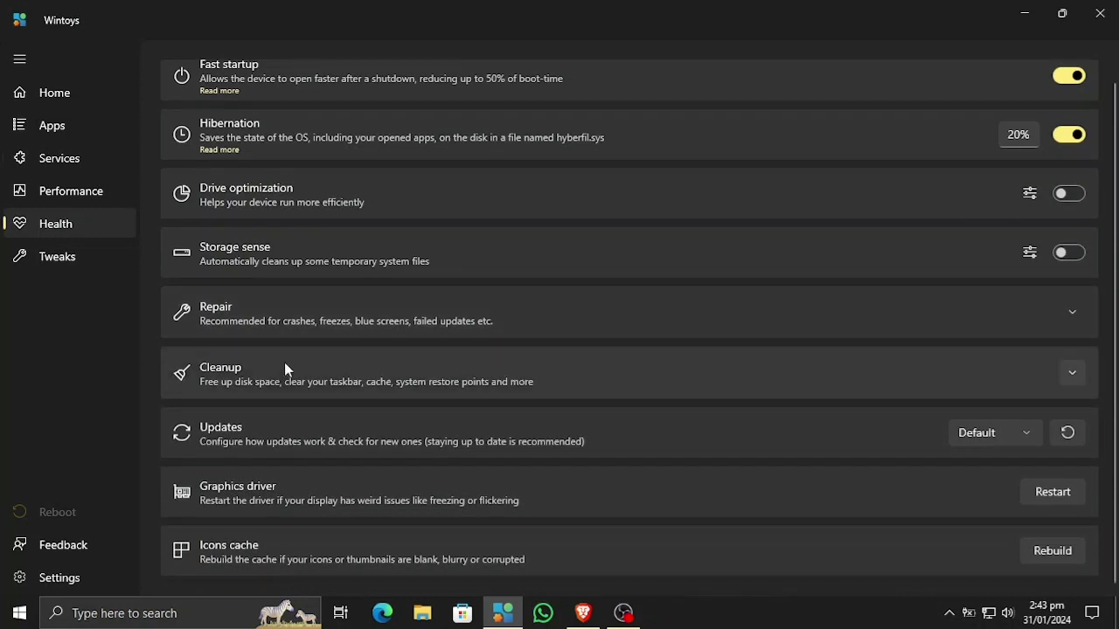
Expand the Cleanup section to review its cleaning options and collapse it again.
{"action": "left_click", "coordinate": [558, 397]}
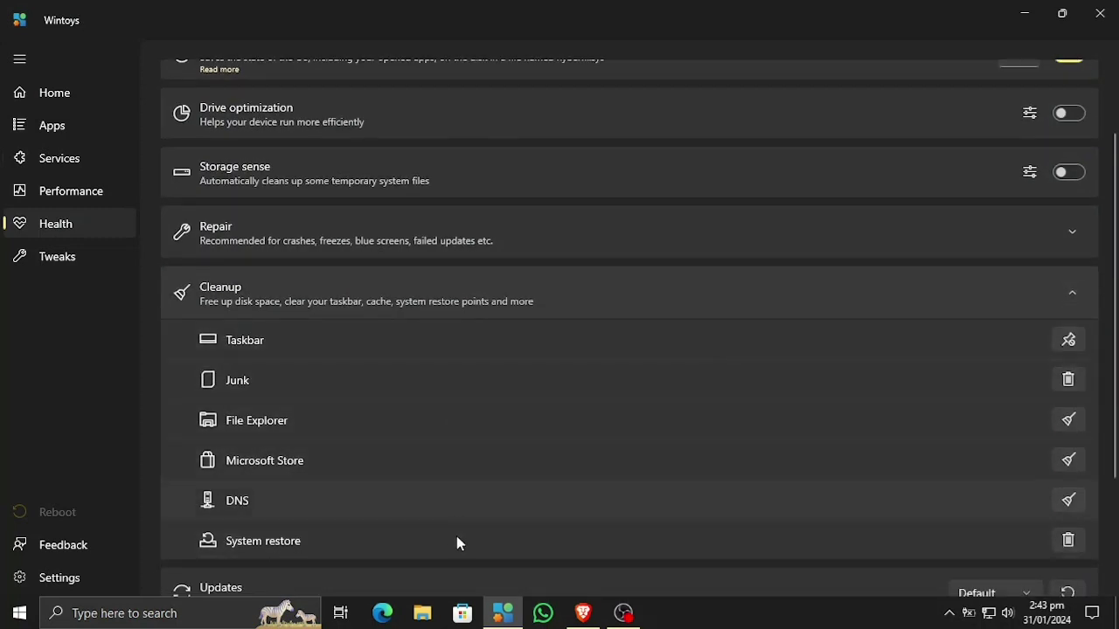
{"action": "left_click", "coordinate": [429, 302]}
{"action": "left_click", "coordinate": [638, 298]}
{"action": "left_click", "coordinate": [510, 313]}
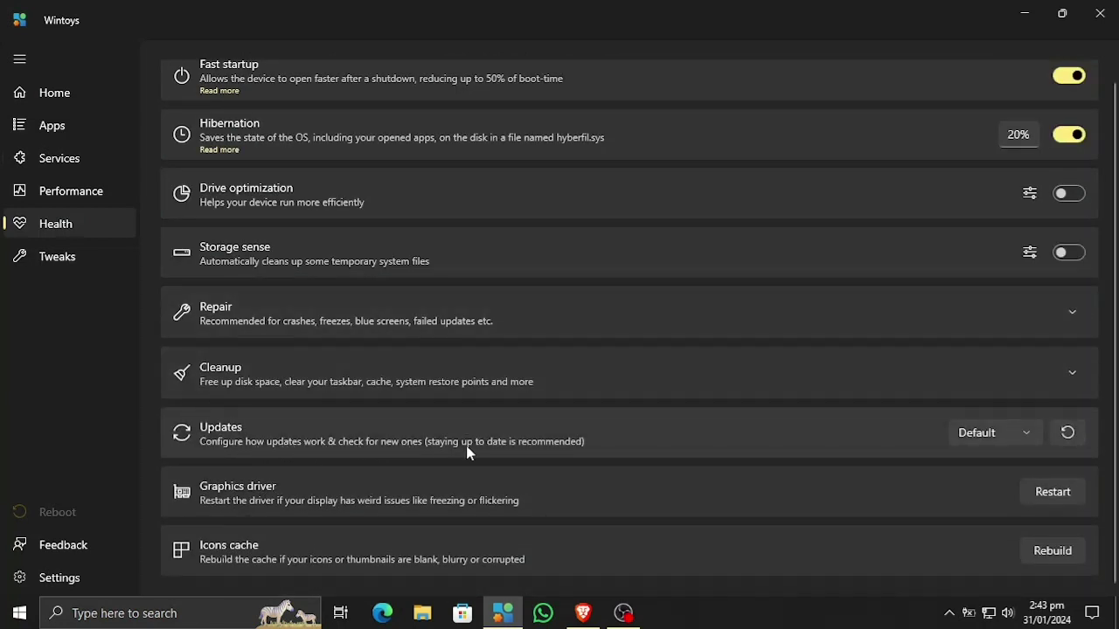
Review the Updates modes, keep Default, and rebuild the Icons cache.
{"action": "left_click", "coordinate": [1028, 433]}
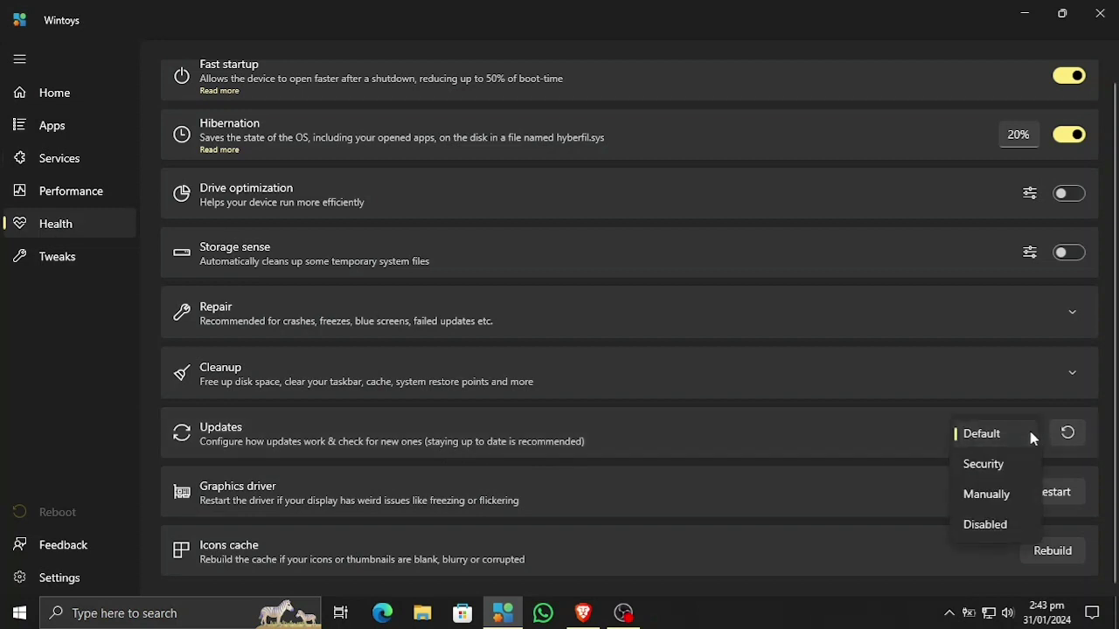
{"action": "left_click", "coordinate": [1028, 434]}
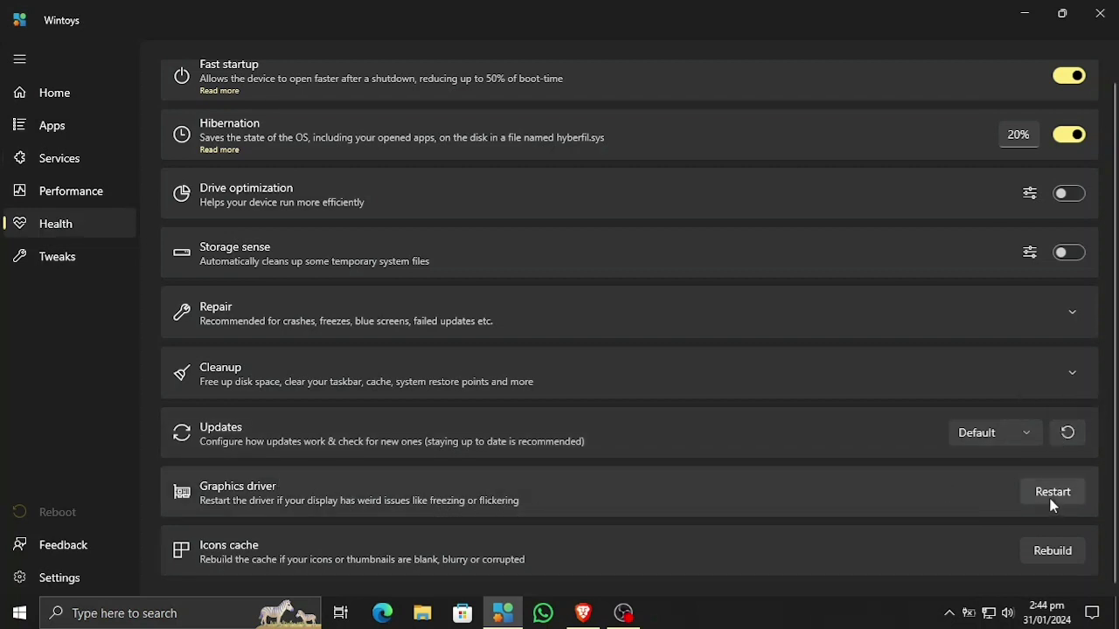
{"action": "left_click", "coordinate": [1046, 563]}
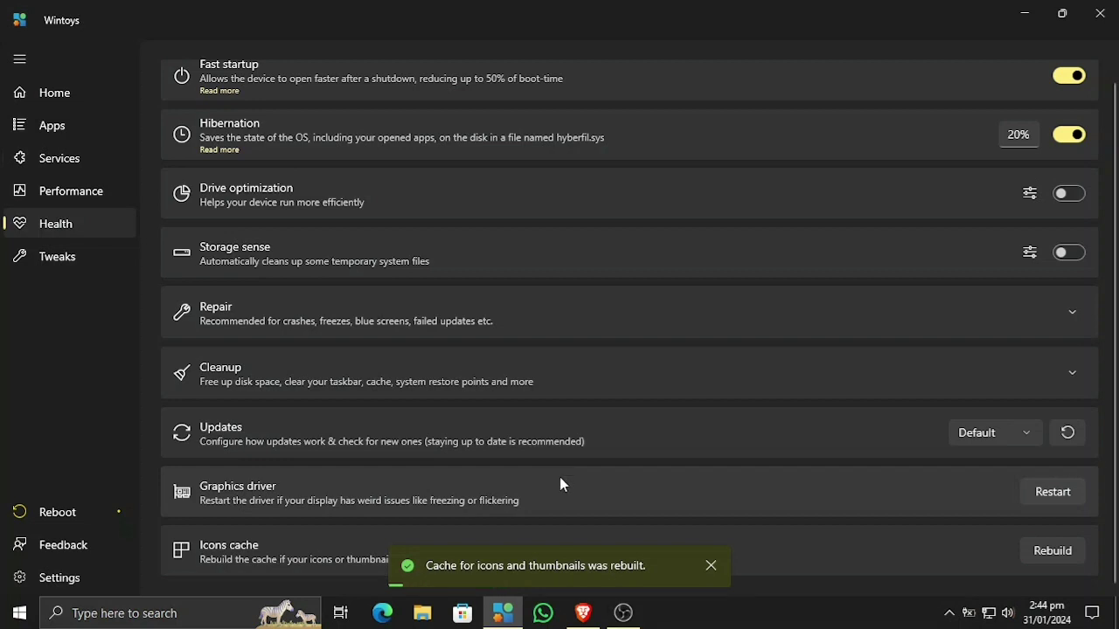
Expand the Desktop settings on the Tweaks page, turn on This PC, and review the wallpaper quality setting.
{"action": "left_click", "coordinate": [88, 269]}
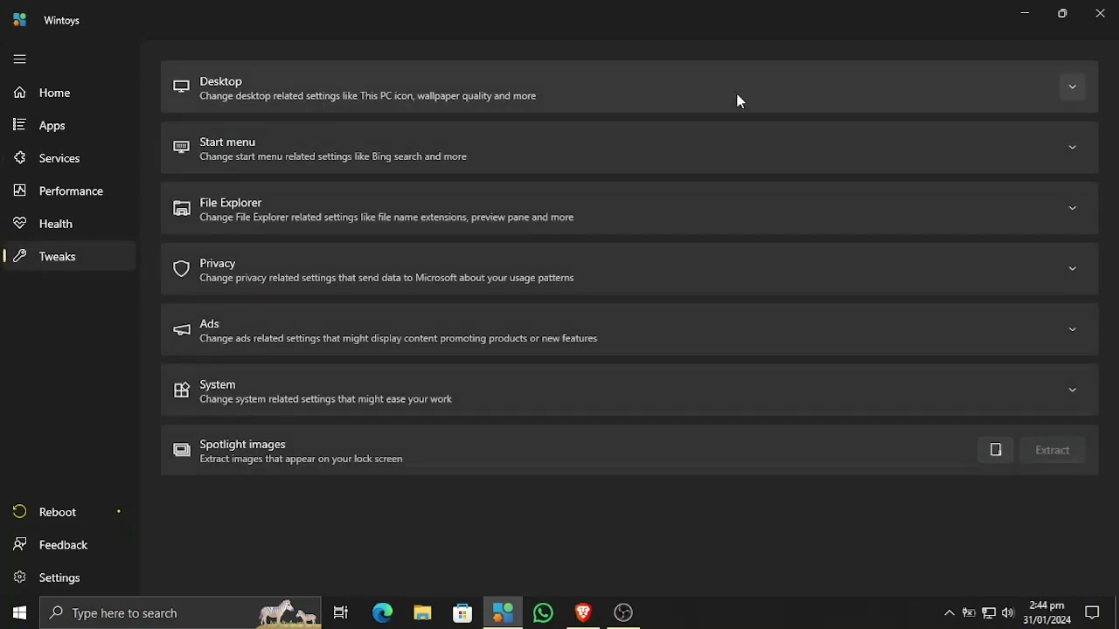
{"action": "left_click", "coordinate": [1072, 88]}
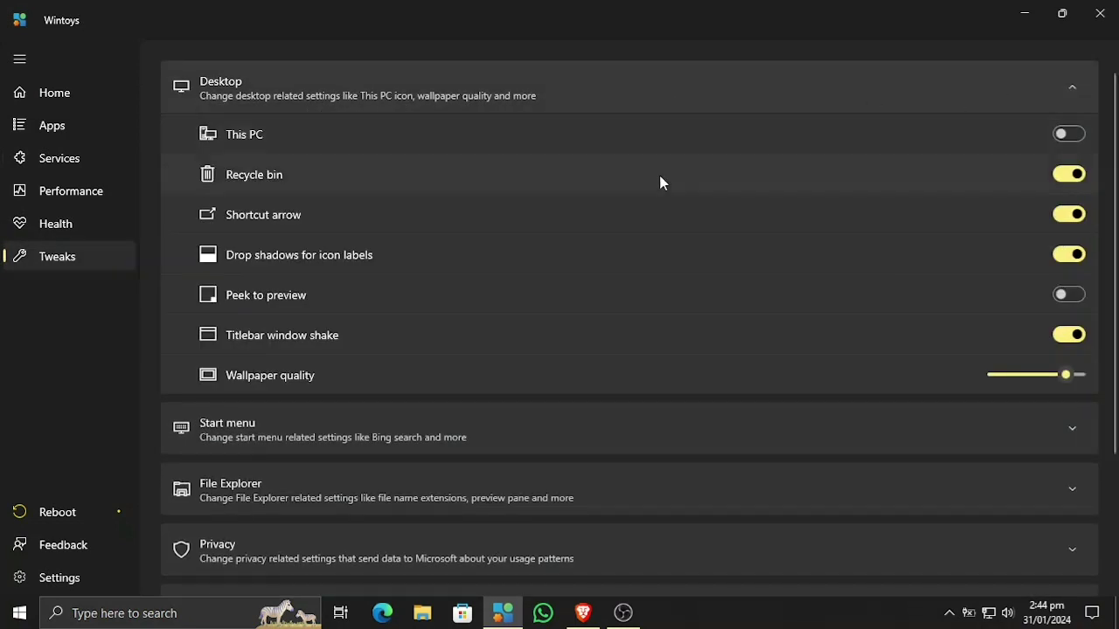
{"action": "left_click", "coordinate": [1076, 135]}
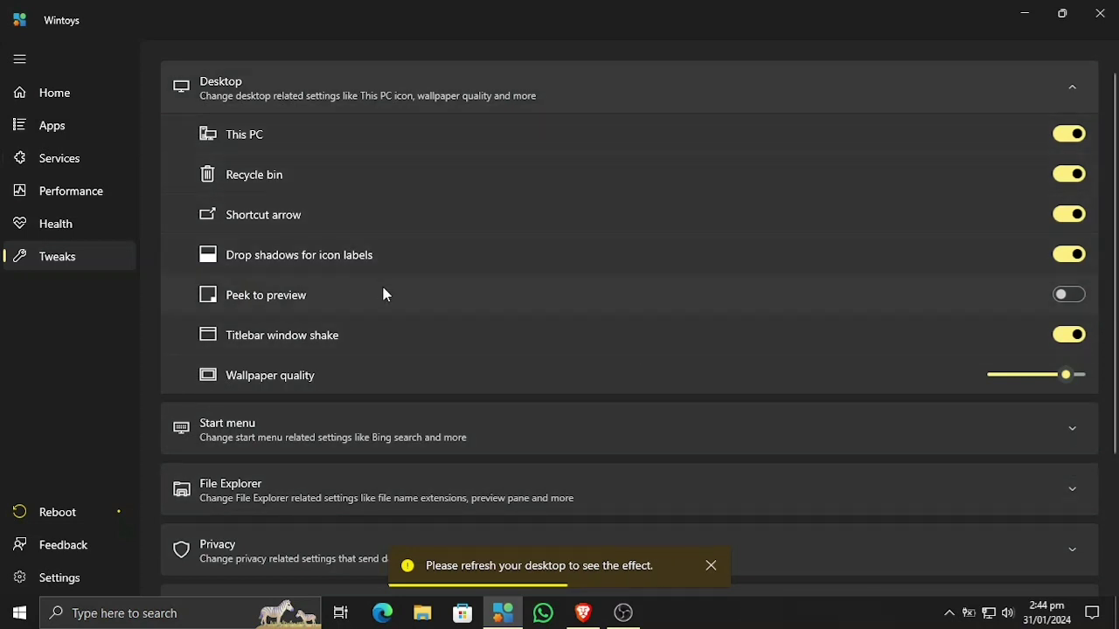
{"action": "scroll", "coordinate": [546, 295], "scroll_direction": "down", "scroll_amount": 2}
{"action": "scroll", "coordinate": [525, 315], "scroll_direction": "up", "scroll_amount": 2}
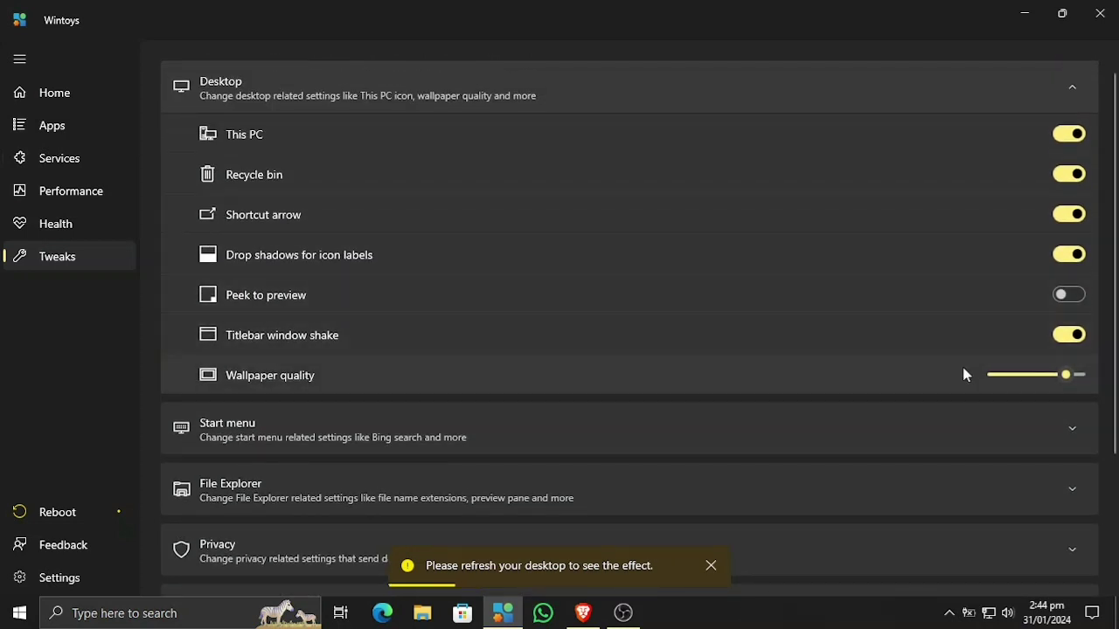
{"action": "mouse_move", "coordinate": [1071, 382]}
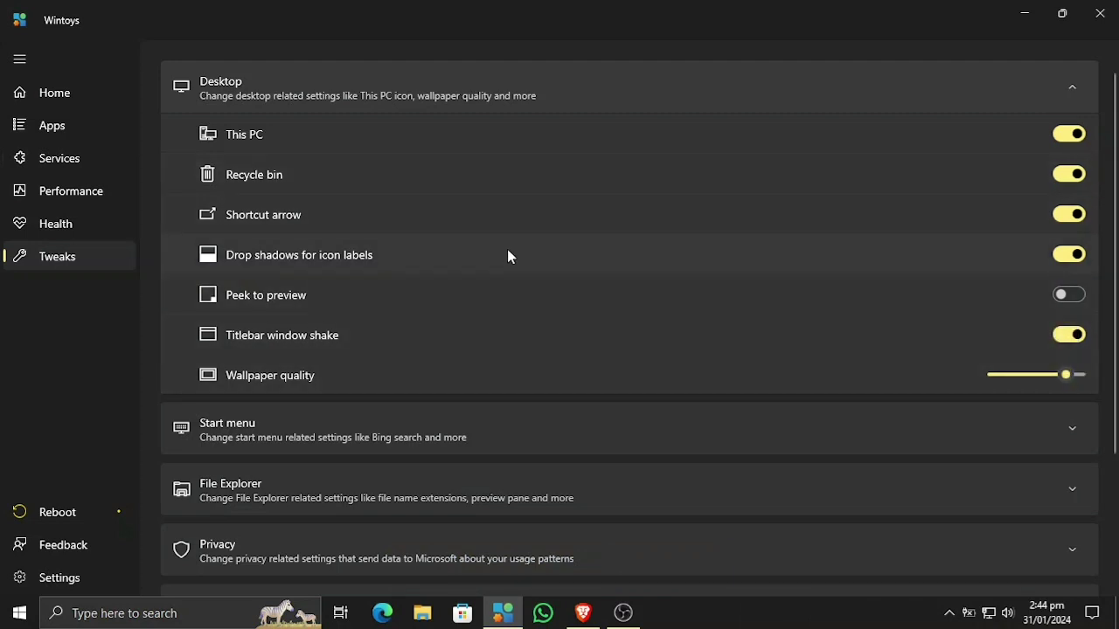
Expand the Start menu tweaks and turn off Include Bing search results.
{"action": "scroll", "coordinate": [496, 335], "scroll_direction": "down", "scroll_amount": 3}
{"action": "left_click", "coordinate": [1066, 277]}
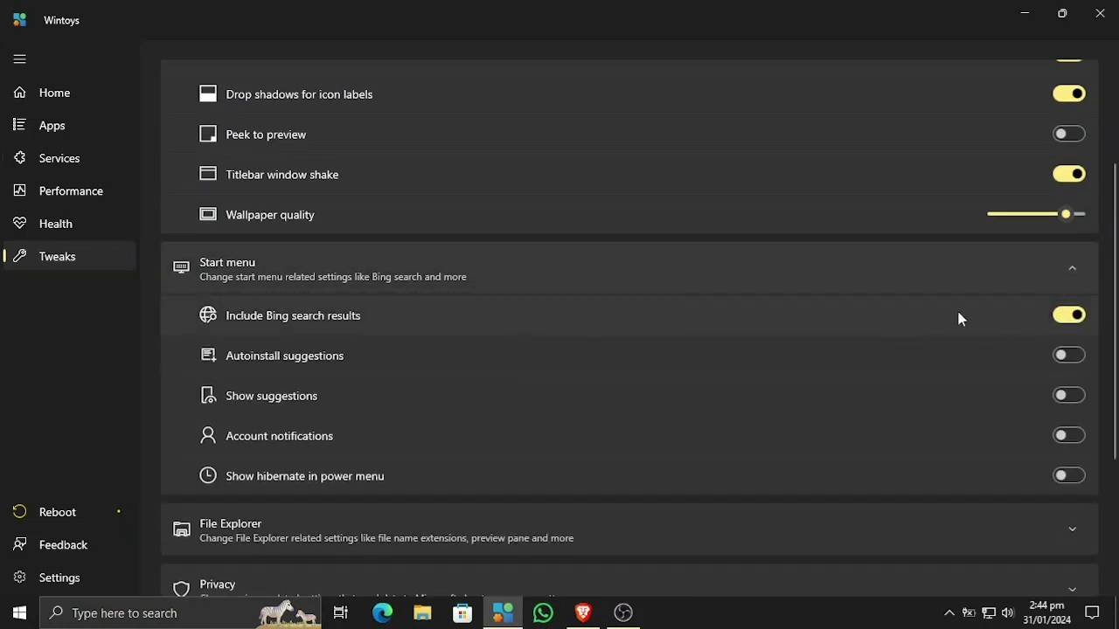
{"action": "left_click", "coordinate": [1071, 316]}
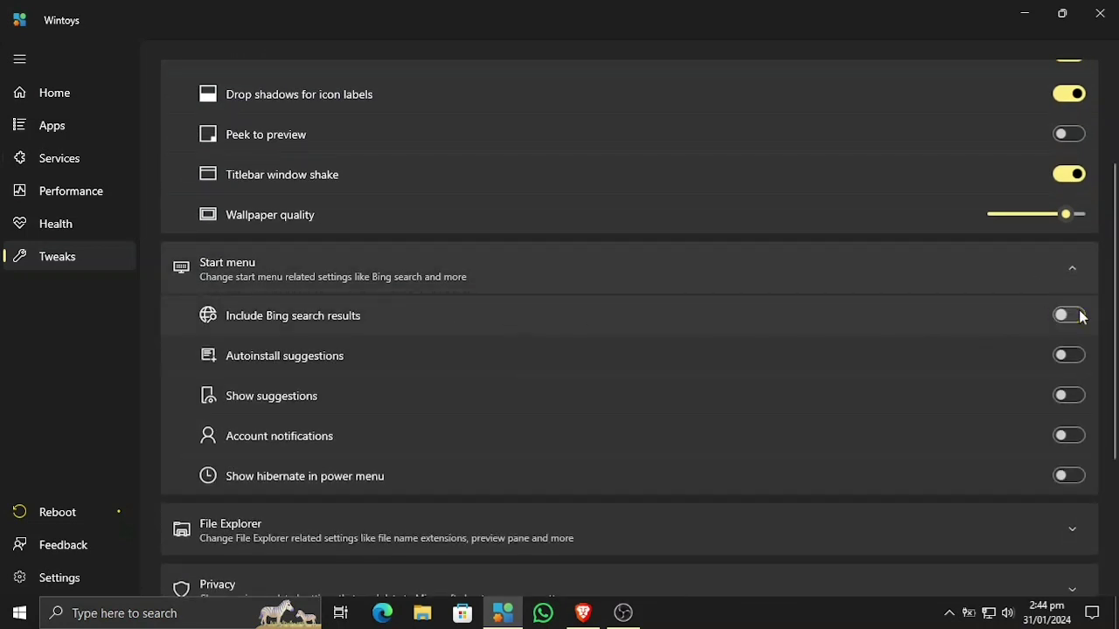
Search Windows for "obs" to check the results without Bing, clear the query and close the search.
{"action": "left_click", "coordinate": [185, 622]}
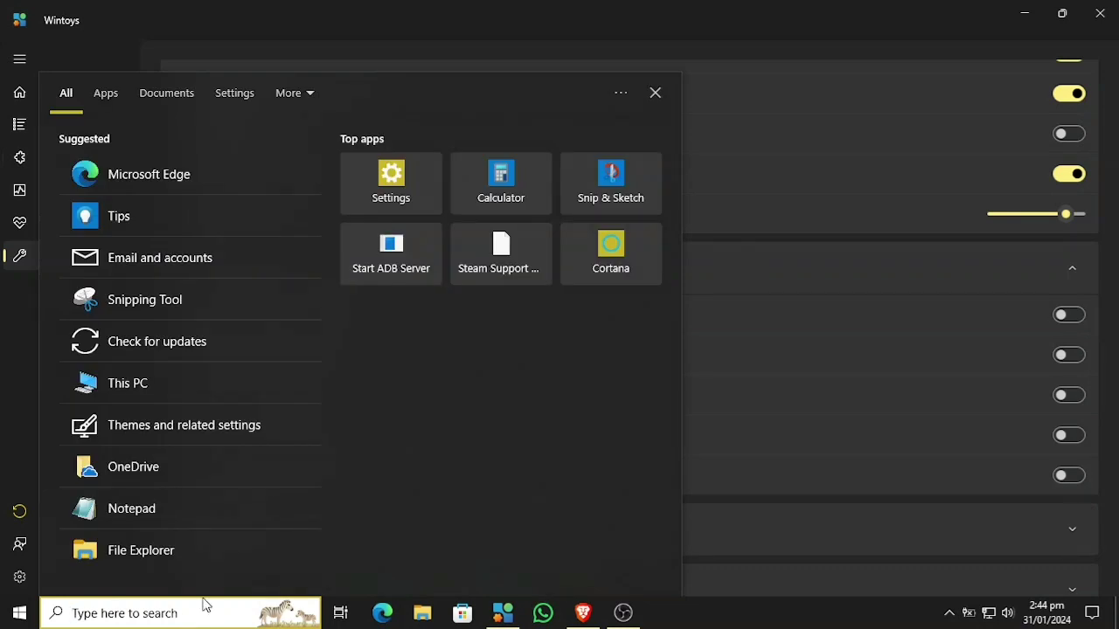
{"action": "type", "text": "obs"}
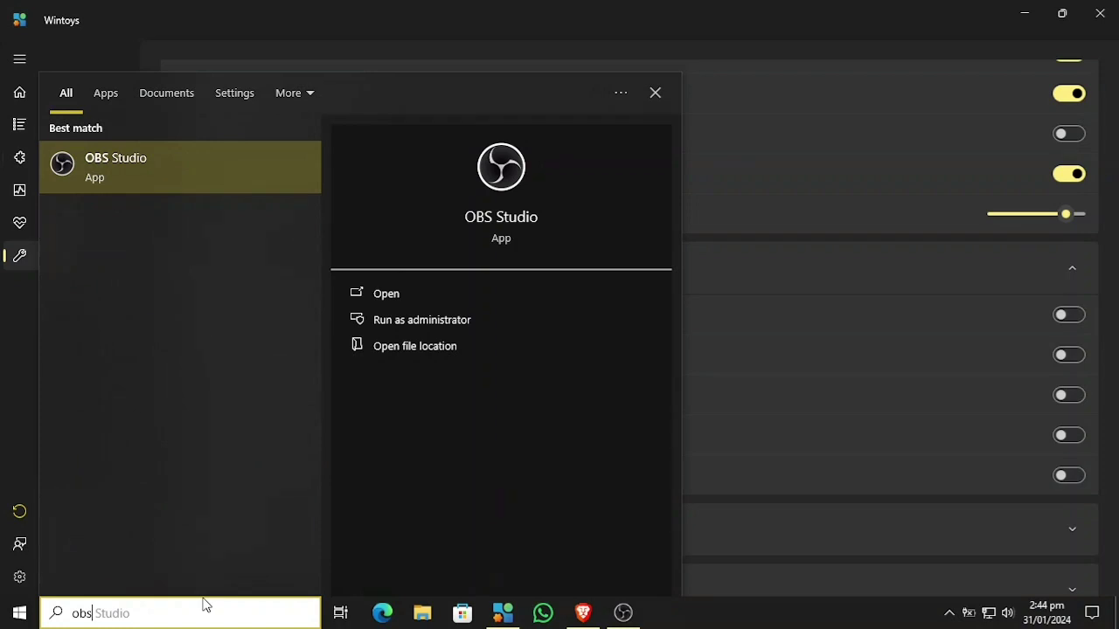
{"action": "key", "text": "BackSpace"}
{"action": "key", "text": "BackSpace"}
{"action": "key", "text": "BackSpace"}
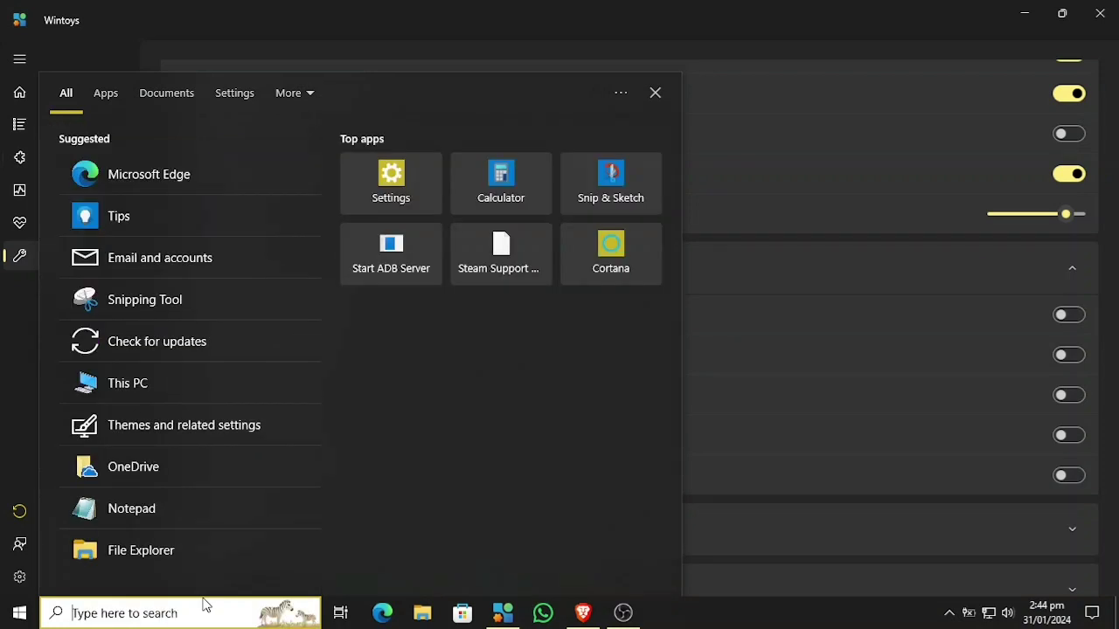
{"action": "left_click", "coordinate": [944, 312]}
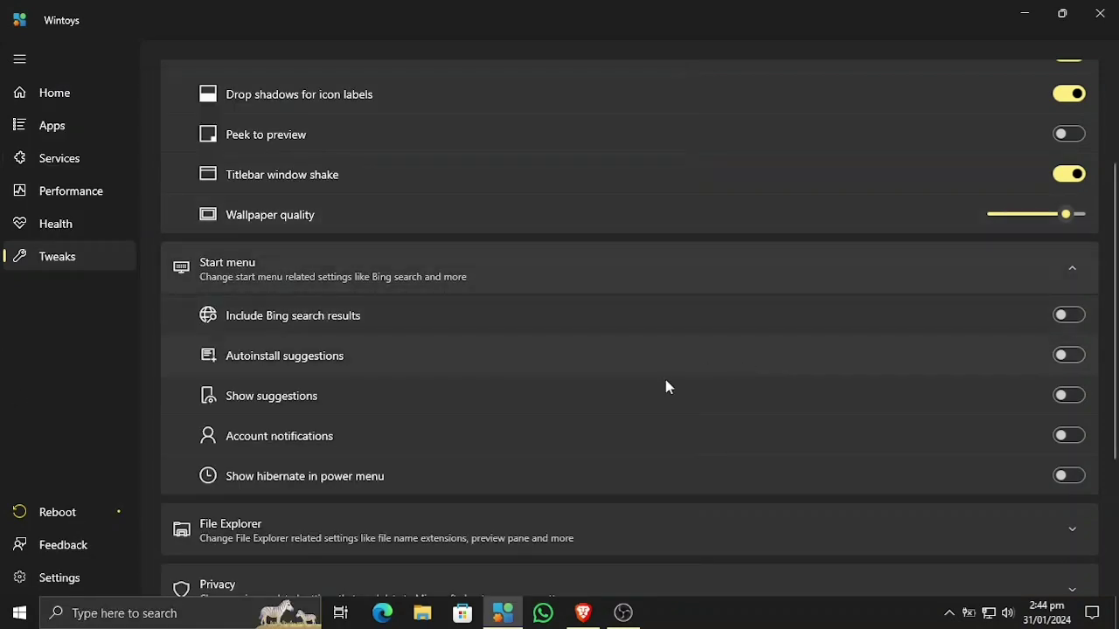
Turn Include Bing search results back on, search Windows for "obs" to compare, and close the search.
{"action": "left_click", "coordinate": [1068, 316]}
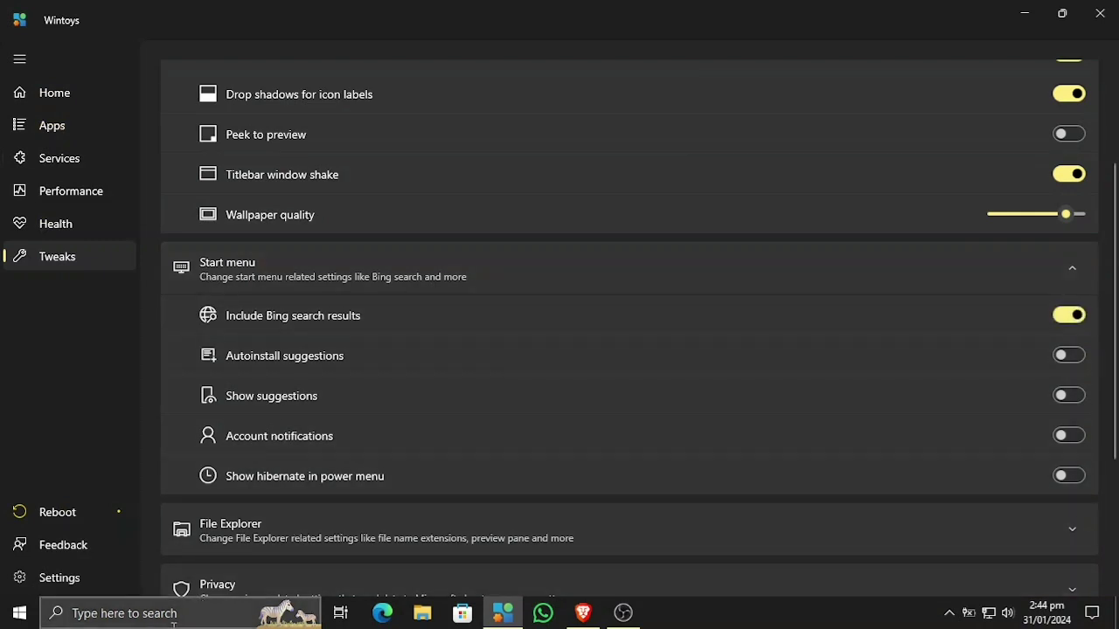
{"action": "left_click", "coordinate": [174, 623]}
{"action": "type", "text": "obs"}
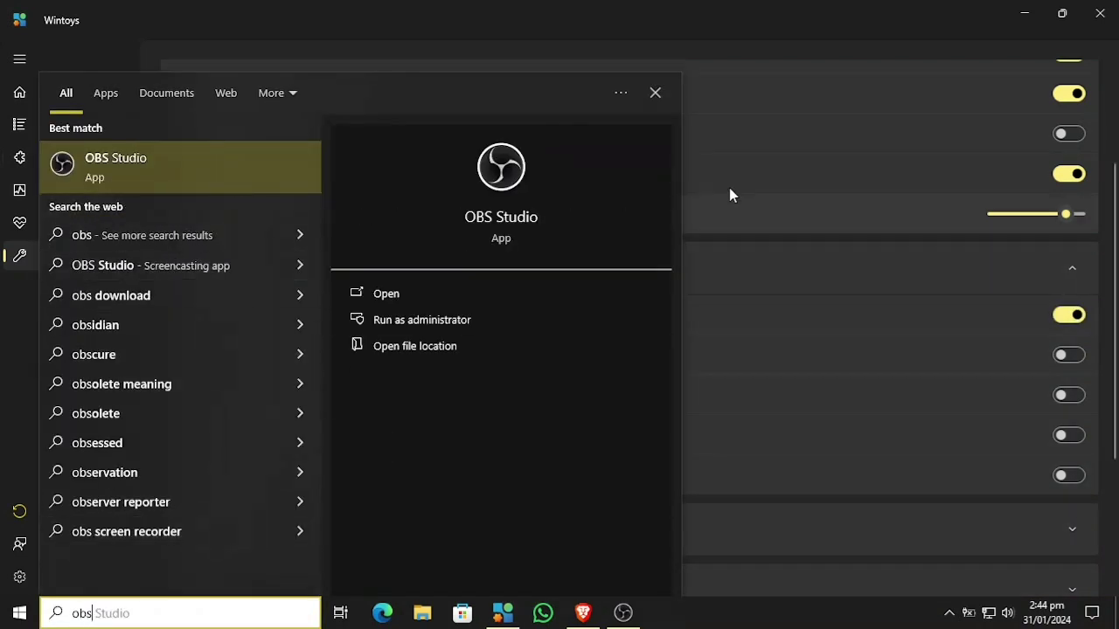
{"action": "left_click", "coordinate": [655, 92]}
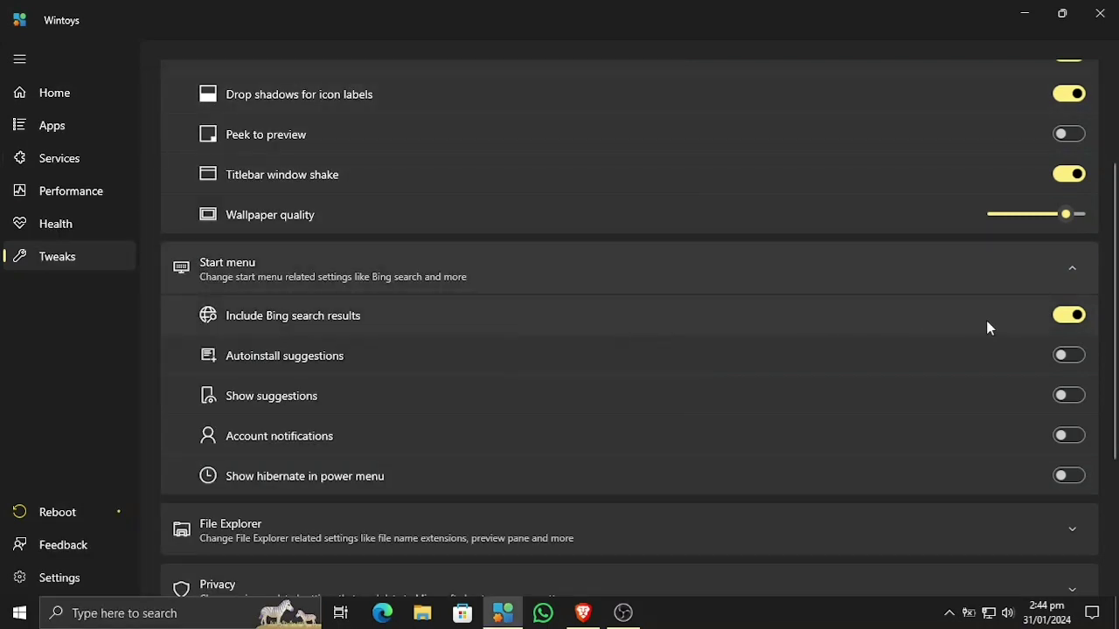
Turn off Include Bing search results again and collapse the Start menu and Desktop sections.
{"action": "left_click", "coordinate": [1069, 315]}
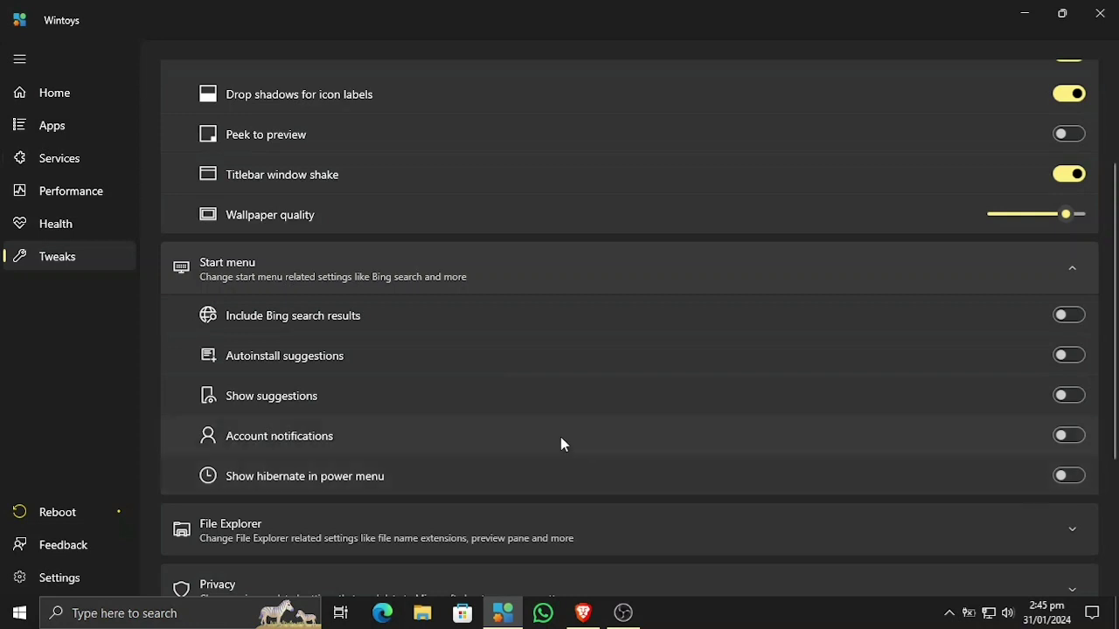
{"action": "left_click", "coordinate": [570, 265]}
{"action": "scroll", "coordinate": [586, 266], "scroll_direction": "up", "scroll_amount": 2}
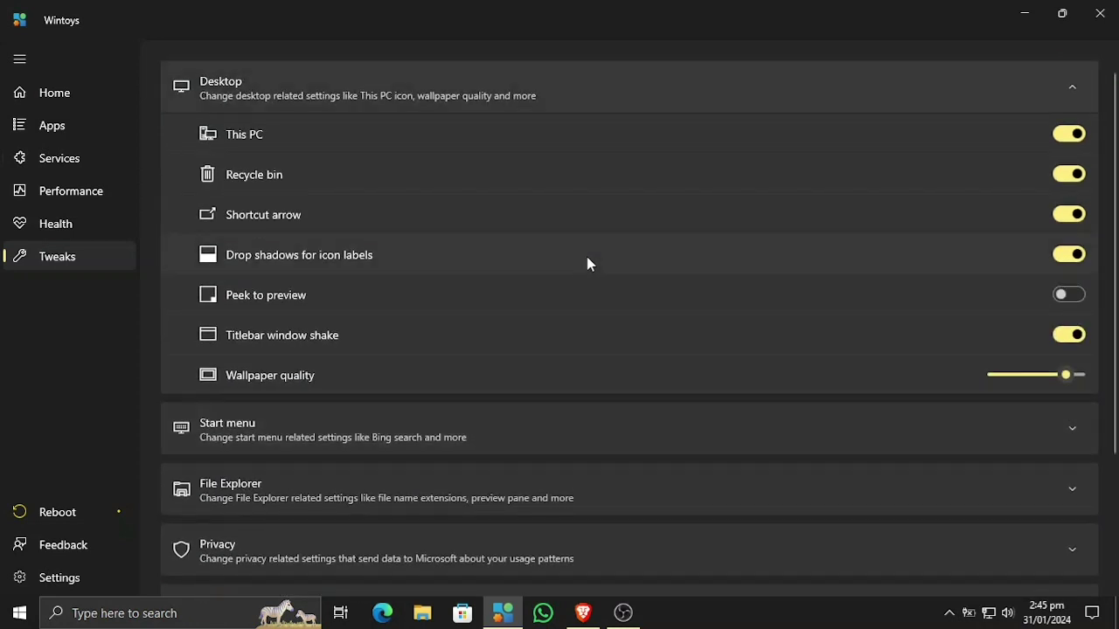
{"action": "left_click", "coordinate": [510, 95]}
Expand the File Explorer tweaks and review the options from file extensions to the default opening location.
{"action": "left_click", "coordinate": [452, 215]}
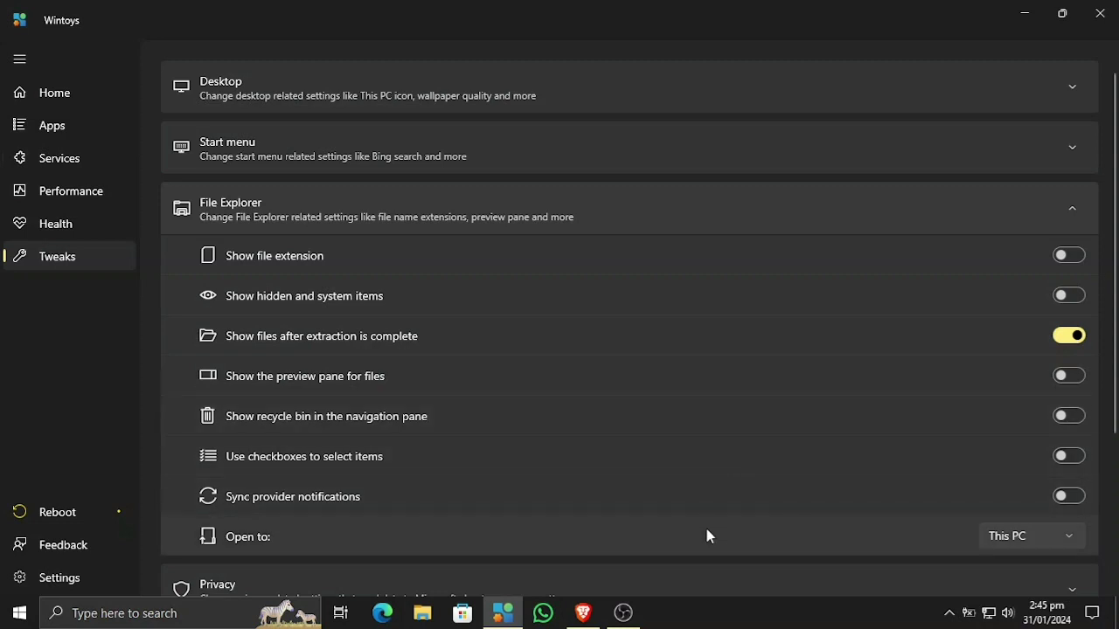
{"action": "scroll", "coordinate": [707, 536], "scroll_direction": "down", "scroll_amount": 3}
{"action": "scroll", "coordinate": [635, 404], "scroll_direction": "up", "scroll_amount": 2}
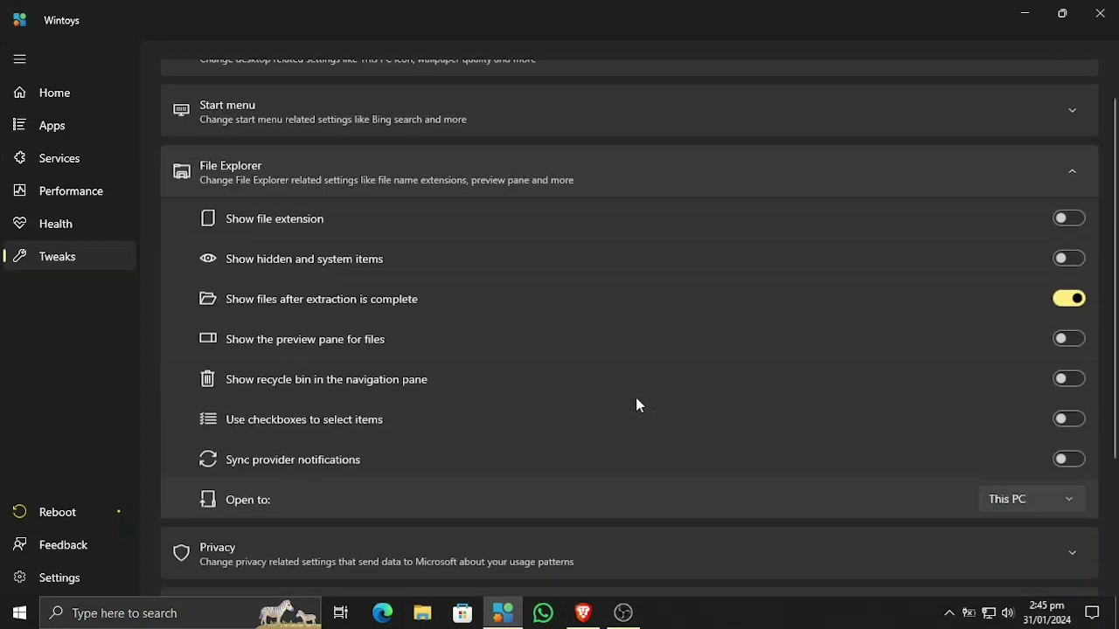
{"action": "scroll", "coordinate": [669, 431], "scroll_direction": "down", "scroll_amount": 2}
{"action": "scroll", "coordinate": [612, 407], "scroll_direction": "down", "scroll_amount": 1}
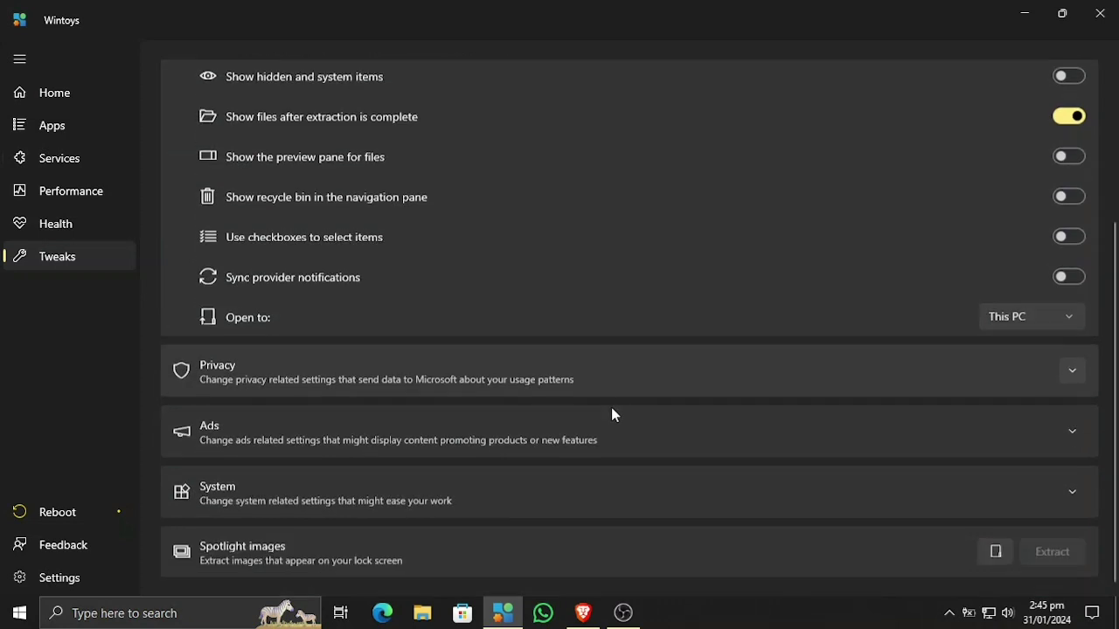
Turn off Telemetry, Error reporting and Camera on the lock screen in the Privacy tweaks, and collapse the section.
{"action": "left_click", "coordinate": [1040, 367]}
{"action": "scroll", "coordinate": [733, 411], "scroll_direction": "down", "scroll_amount": 2}
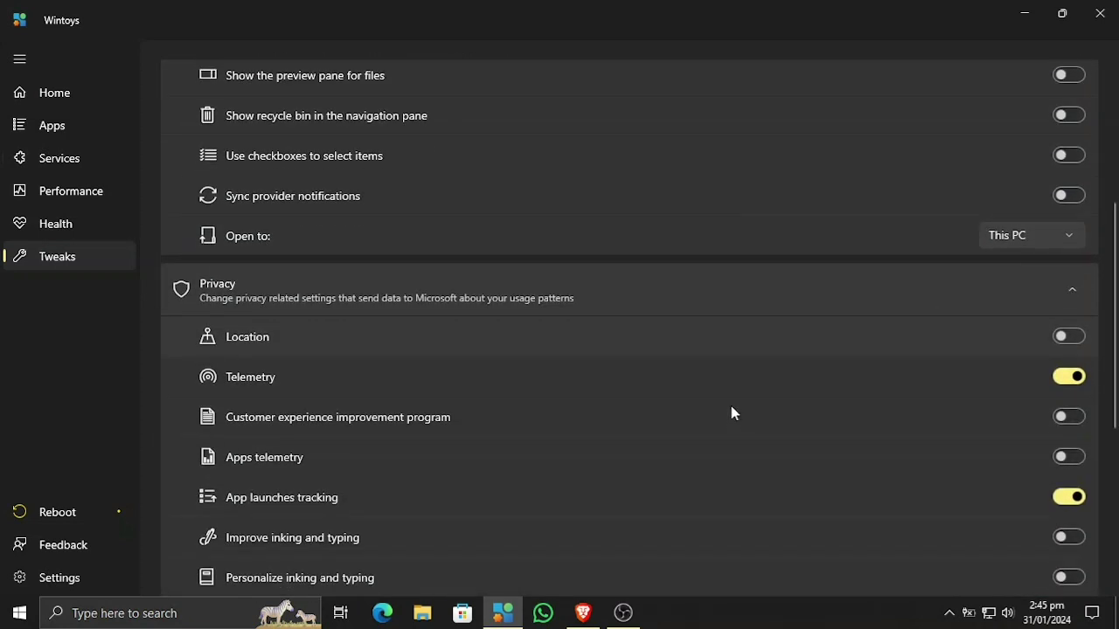
{"action": "scroll", "coordinate": [393, 219], "scroll_direction": "down", "scroll_amount": 2}
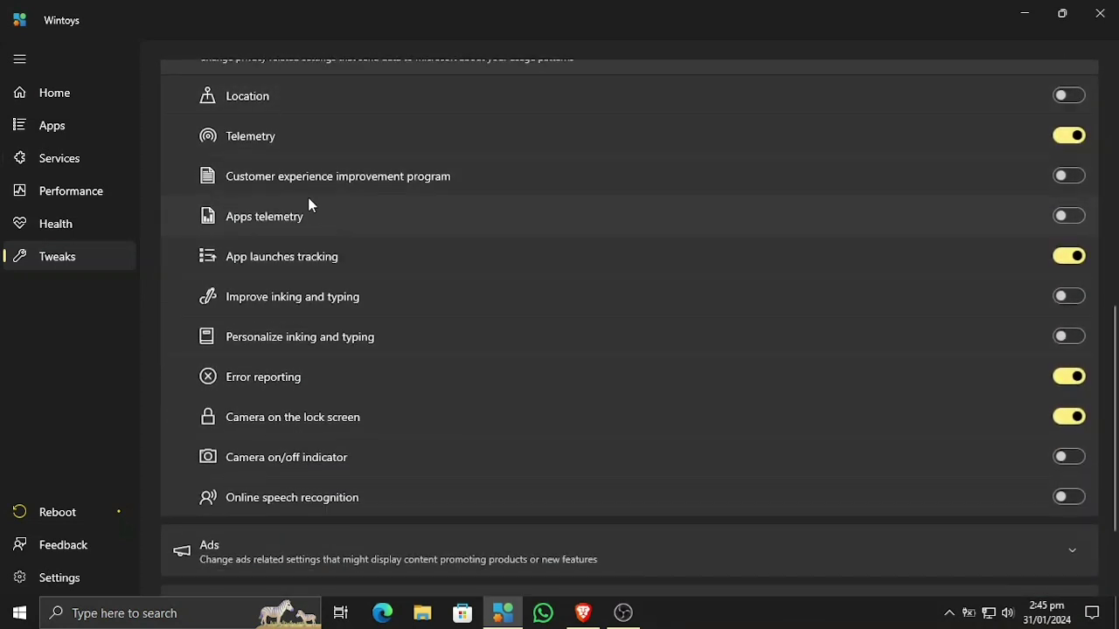
{"action": "left_click", "coordinate": [1067, 140]}
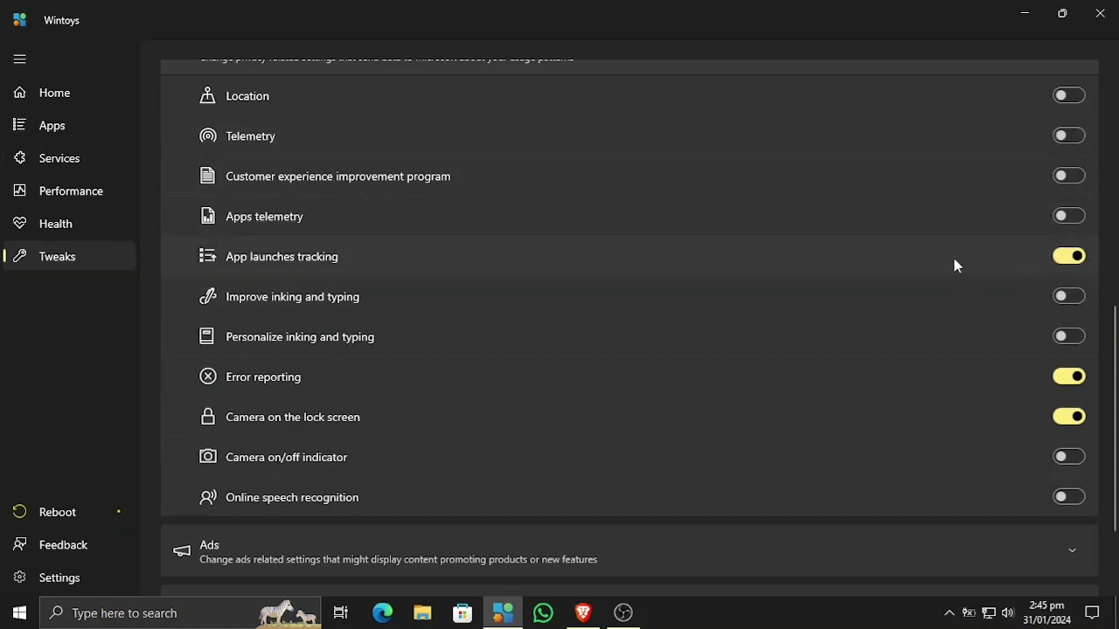
{"action": "left_click", "coordinate": [1066, 378]}
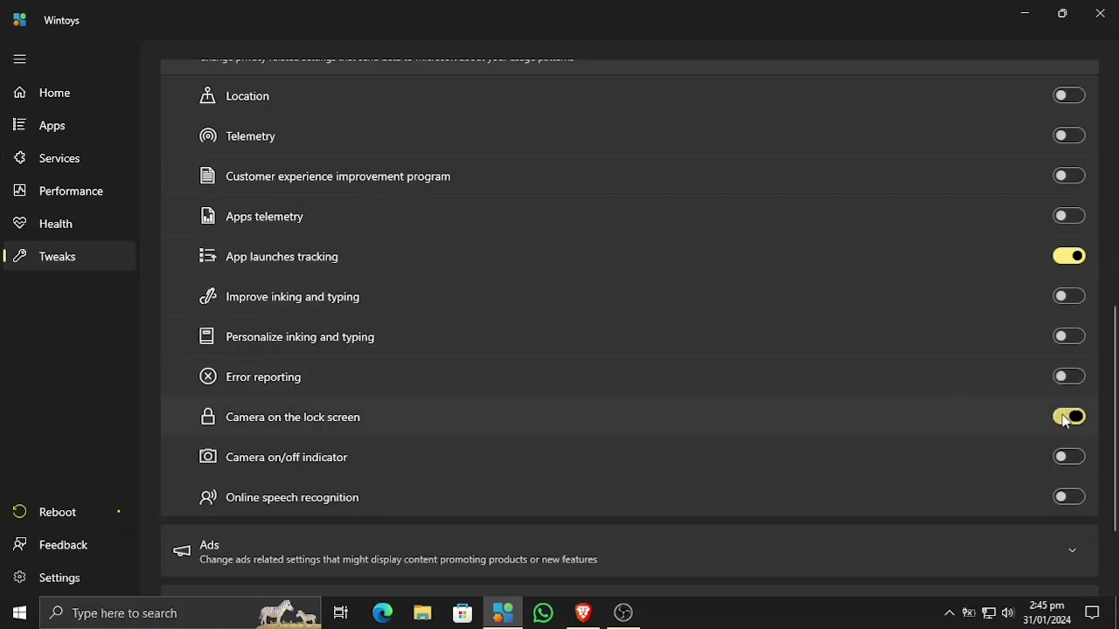
{"action": "left_click", "coordinate": [1060, 417]}
{"action": "scroll", "coordinate": [695, 466], "scroll_direction": "up", "scroll_amount": 2}
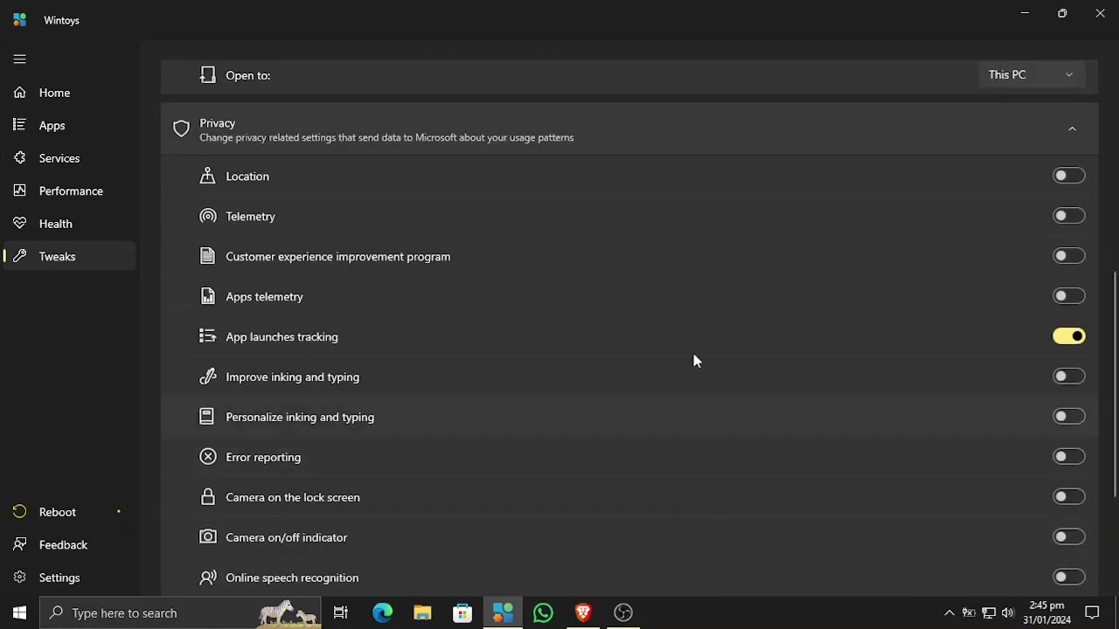
{"action": "scroll", "coordinate": [742, 424], "scroll_direction": "down", "scroll_amount": 2}
{"action": "scroll", "coordinate": [742, 424], "scroll_direction": "up", "scroll_amount": 2}
{"action": "left_click", "coordinate": [1072, 130]}
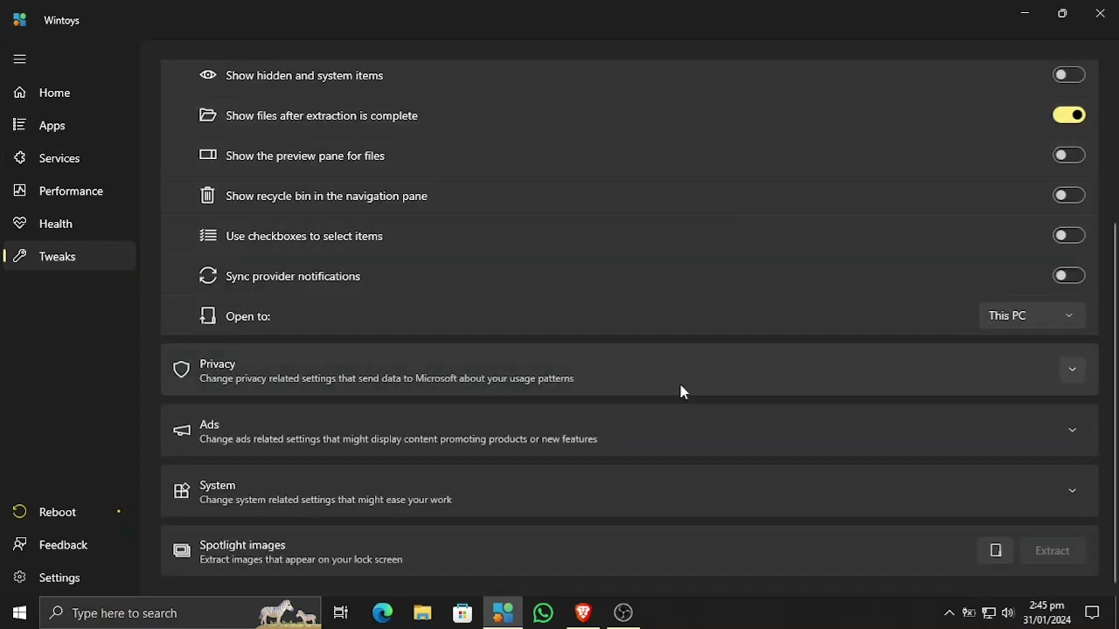
Collapse the File Explorer section and expand the Ads tweaks to review their options.
{"action": "scroll", "coordinate": [717, 350], "scroll_direction": "up", "scroll_amount": 4}
{"action": "left_click", "coordinate": [1075, 211]}
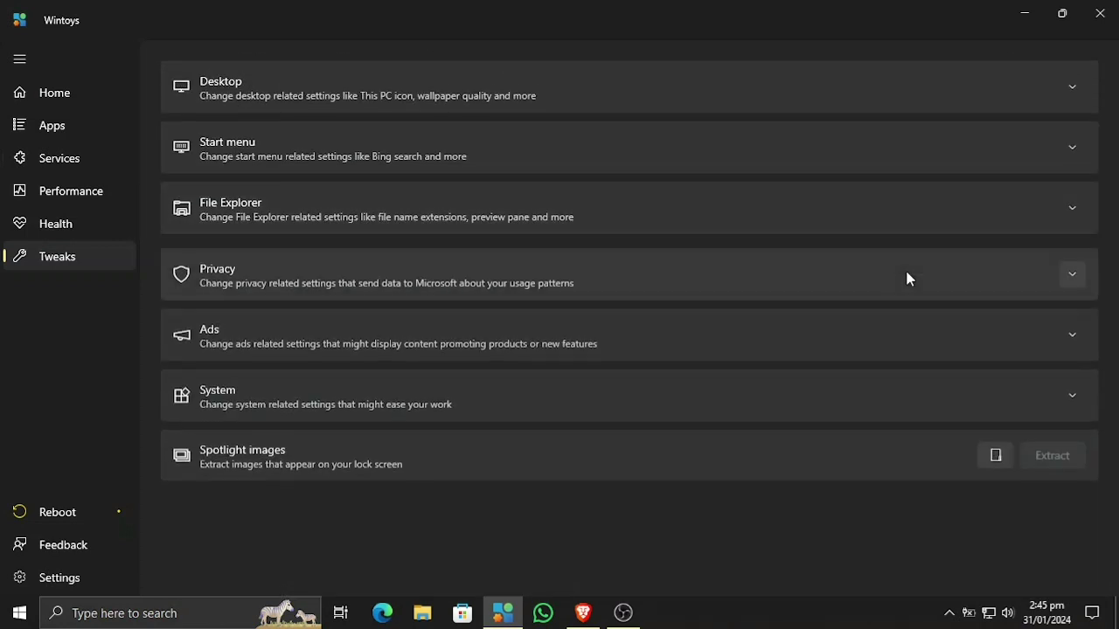
{"action": "left_click", "coordinate": [1055, 330]}
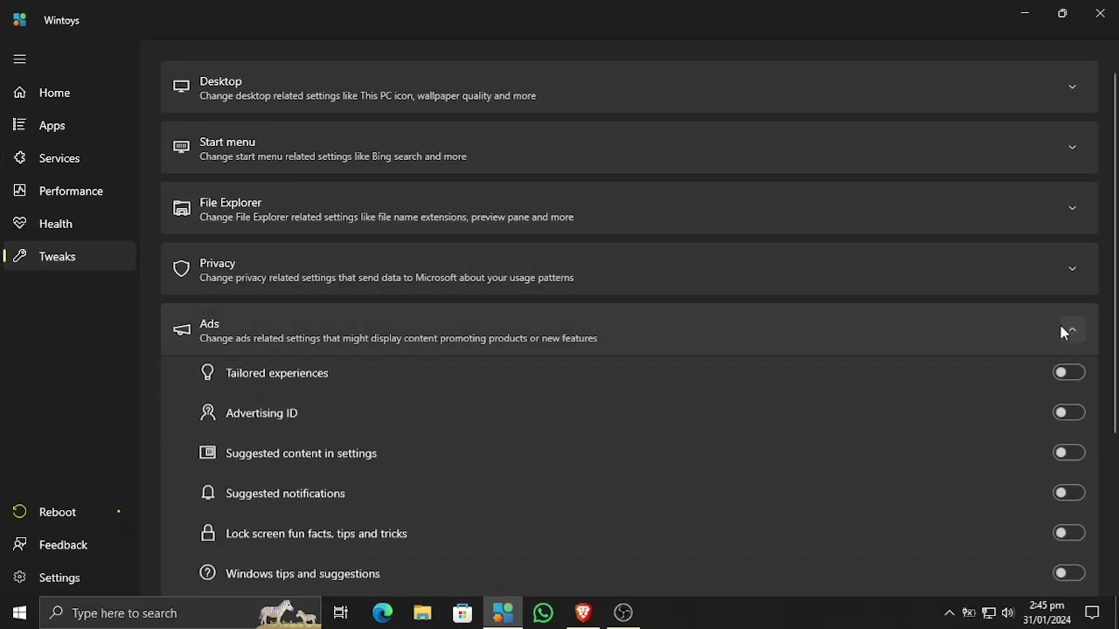
{"action": "scroll", "coordinate": [881, 334], "scroll_direction": "down", "scroll_amount": 5}
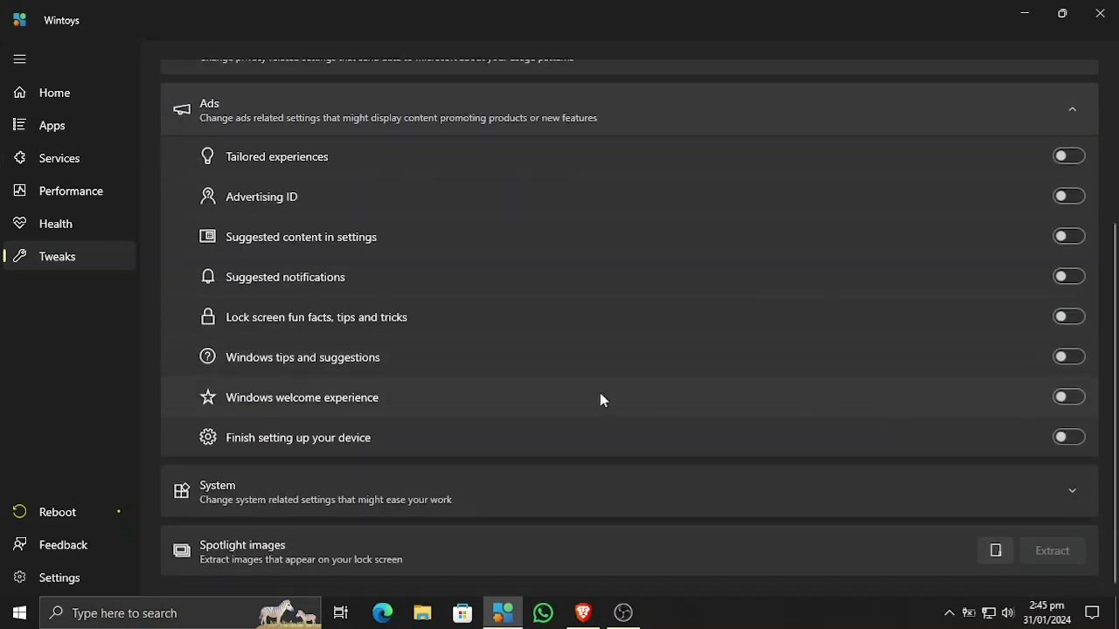
Collapse the Ads section and expand the System tweaks to show their options.
{"action": "scroll", "coordinate": [600, 392], "scroll_direction": "up", "scroll_amount": 1}
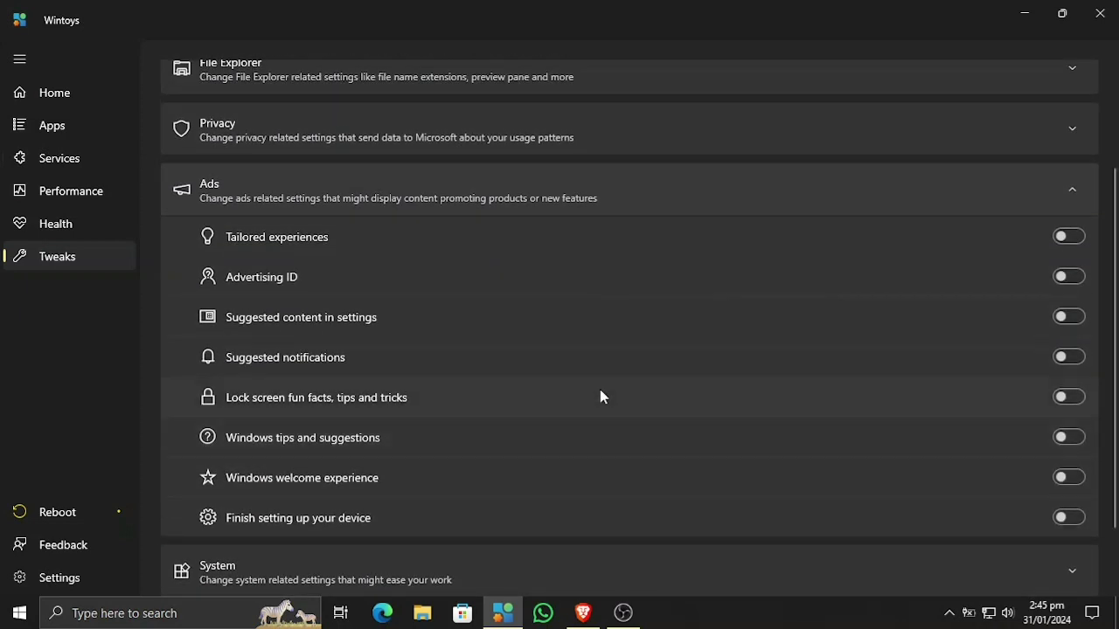
{"action": "left_click", "coordinate": [1047, 181]}
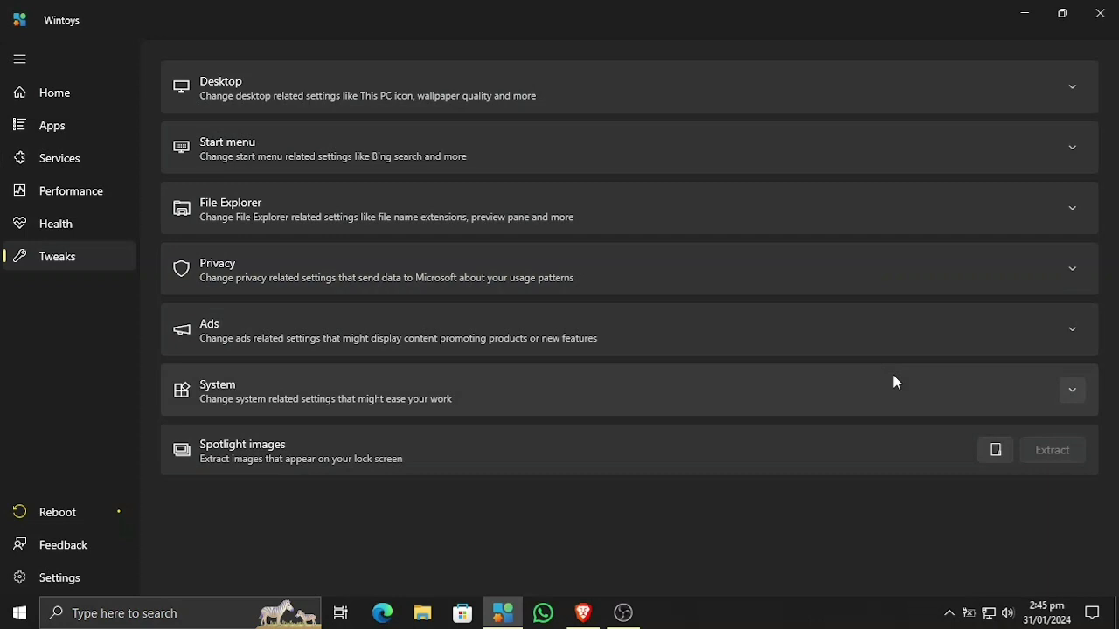
{"action": "left_click", "coordinate": [997, 385]}
{"action": "scroll", "coordinate": [874, 381], "scroll_direction": "down", "scroll_amount": 2}
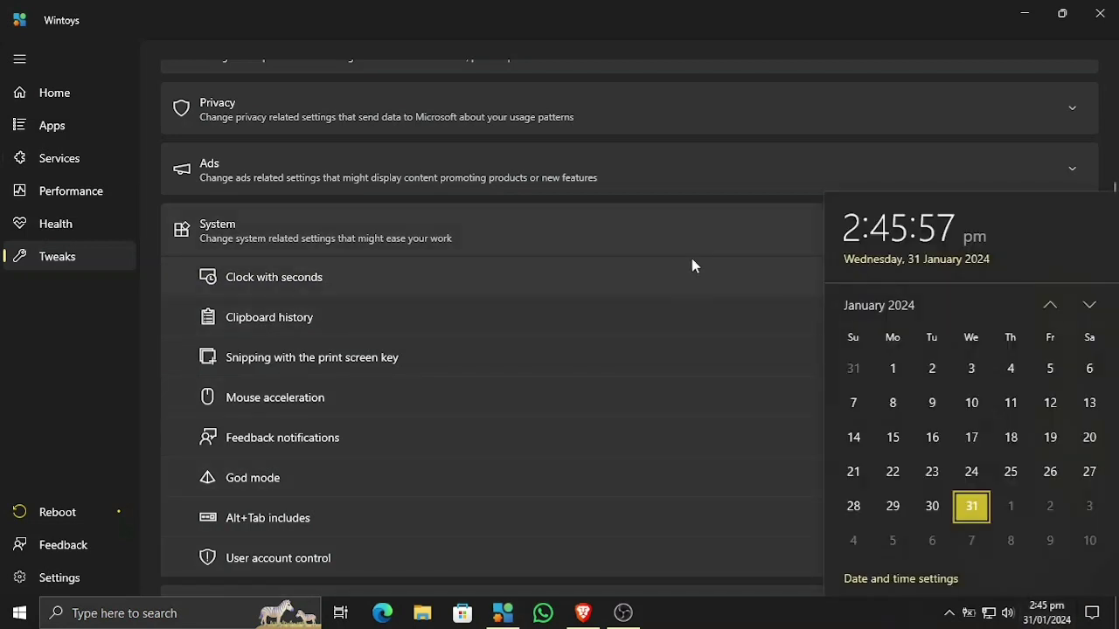
Close the calendar flyout, turn on Clock with seconds in the System tweaks, and turn it off again.
{"action": "left_click", "coordinate": [691, 262]}
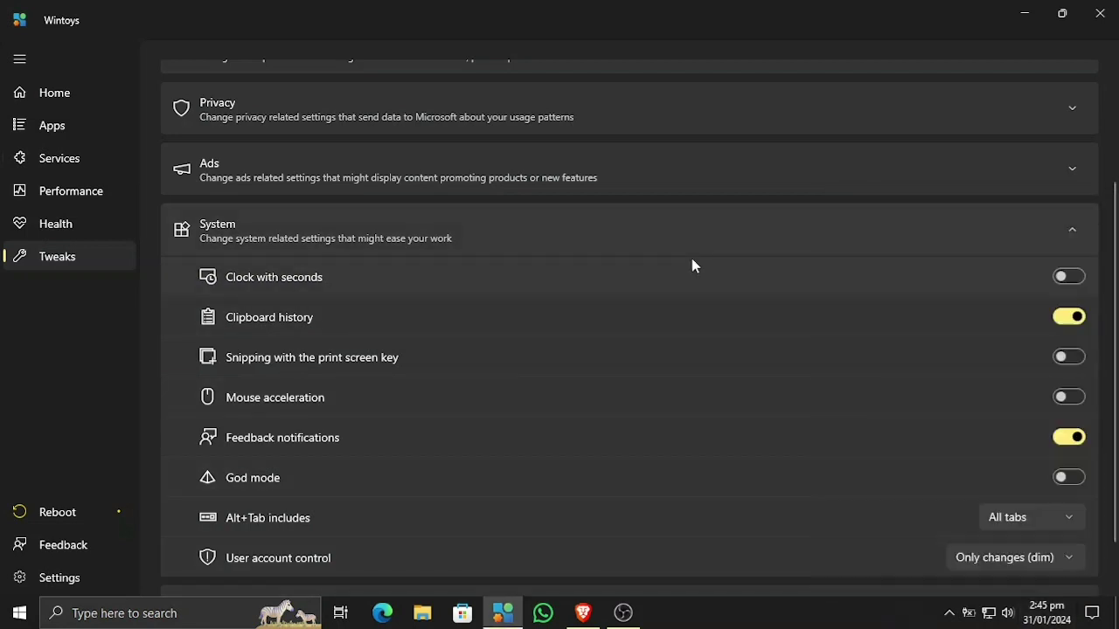
{"action": "left_click", "coordinate": [1068, 277]}
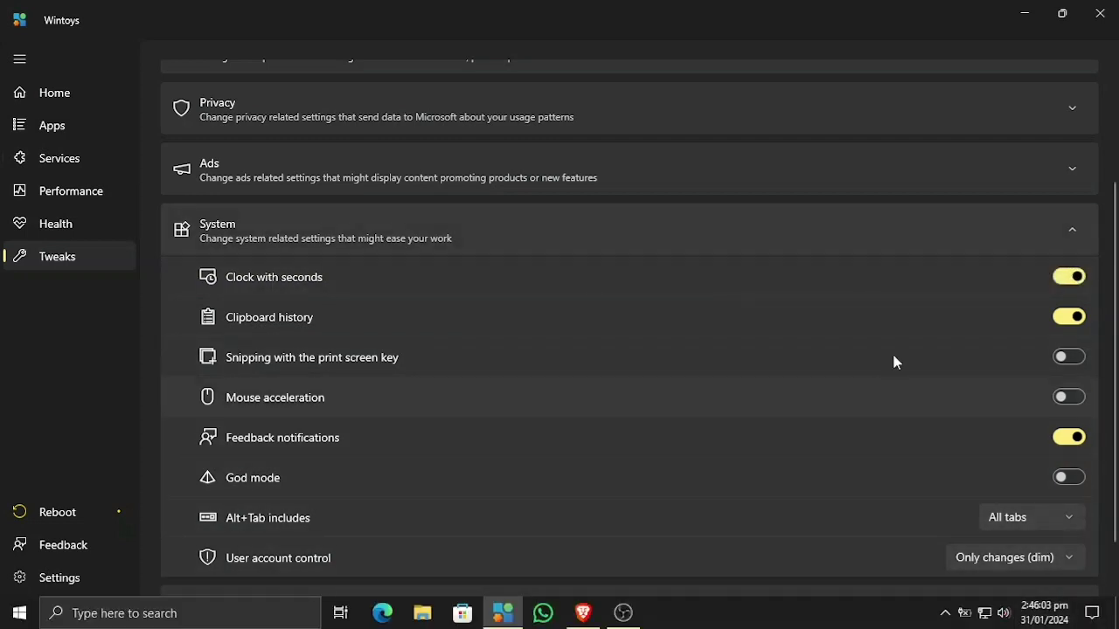
{"action": "left_click", "coordinate": [1060, 277]}
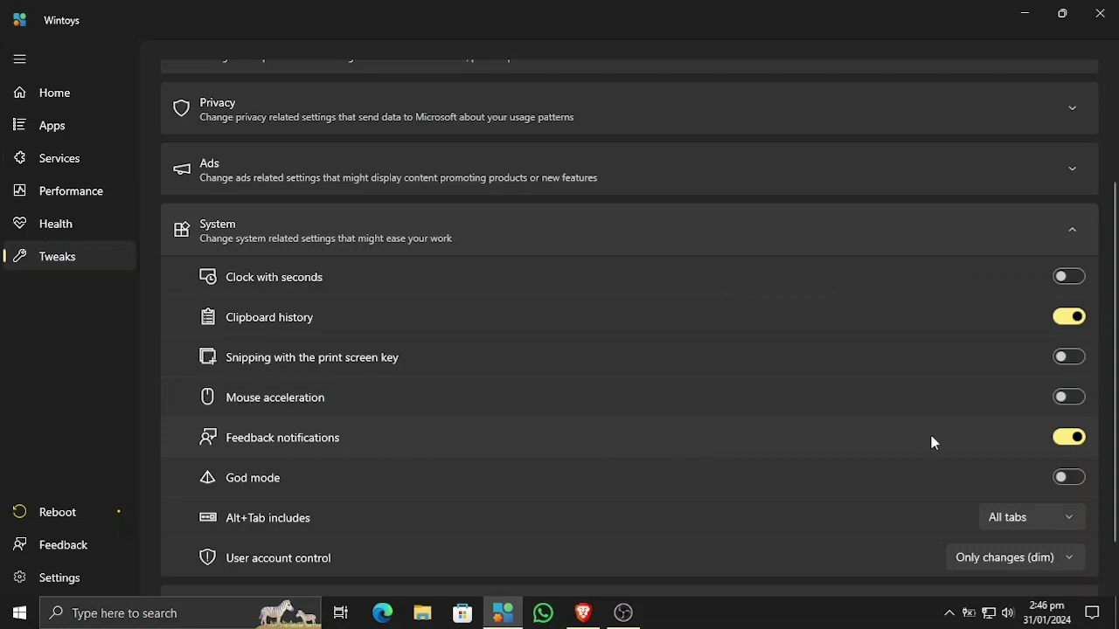
Turn off Feedback notifications in the System tweaks.
{"action": "left_click", "coordinate": [1068, 437]}
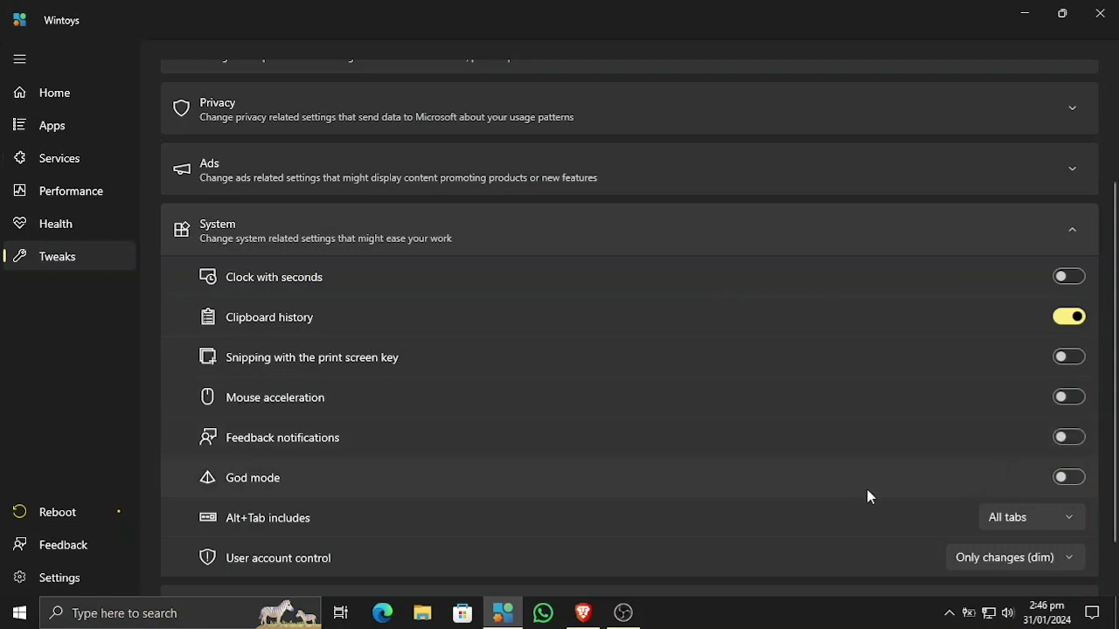
{"action": "scroll", "coordinate": [229, 485], "scroll_direction": "down", "scroll_amount": 1}
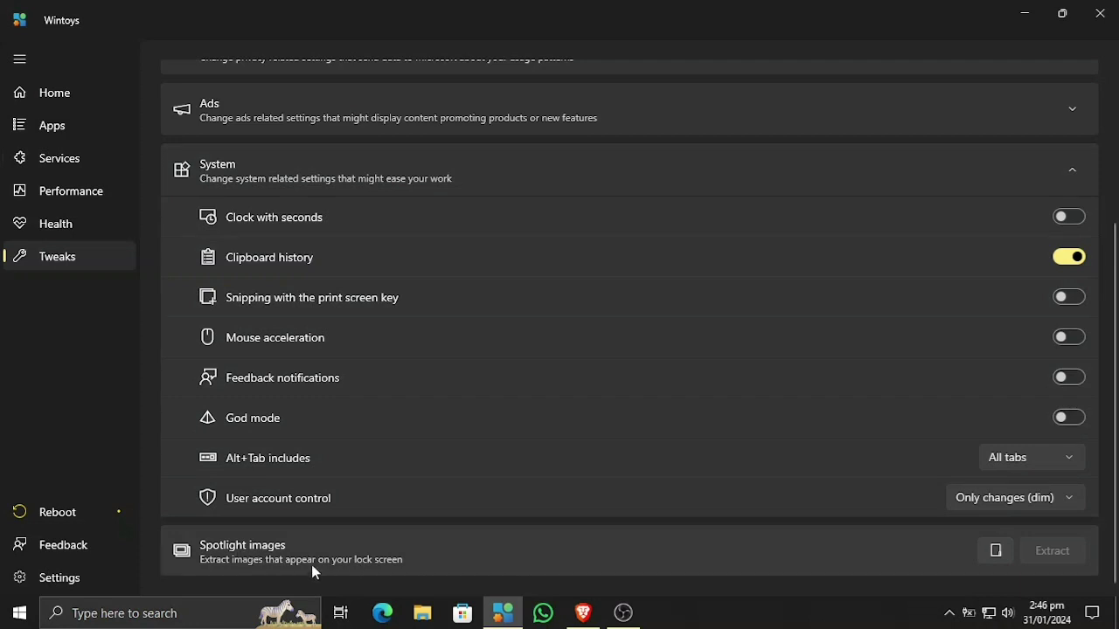
Open the app's settings and set the theme to Dark.
{"action": "left_click", "coordinate": [95, 572]}
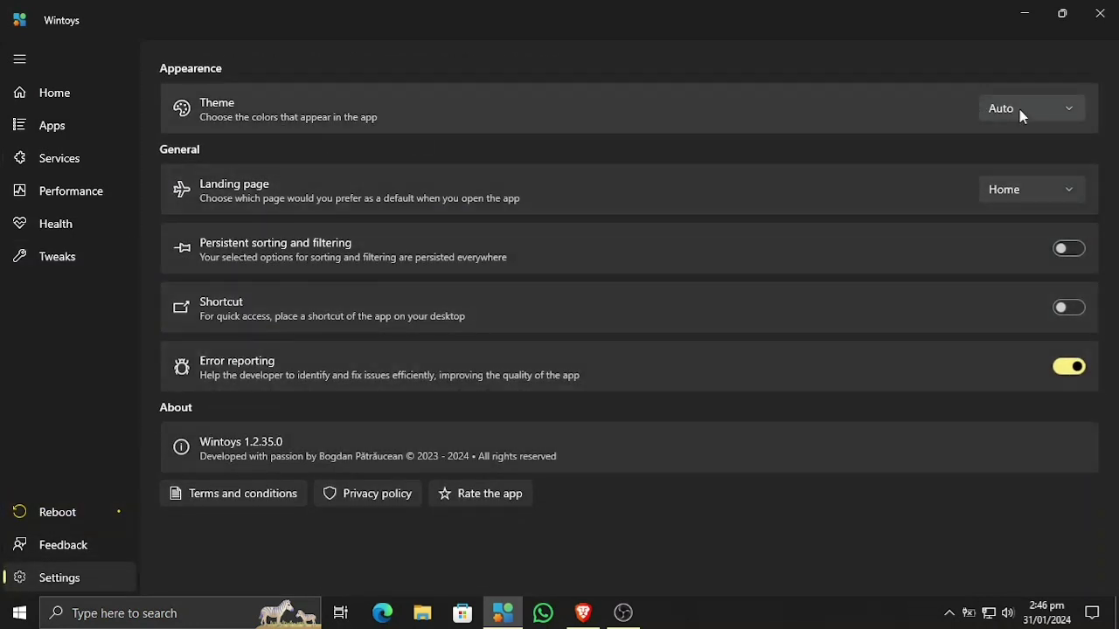
{"action": "left_click", "coordinate": [1019, 109]}
{"action": "left_click", "coordinate": [1019, 168]}
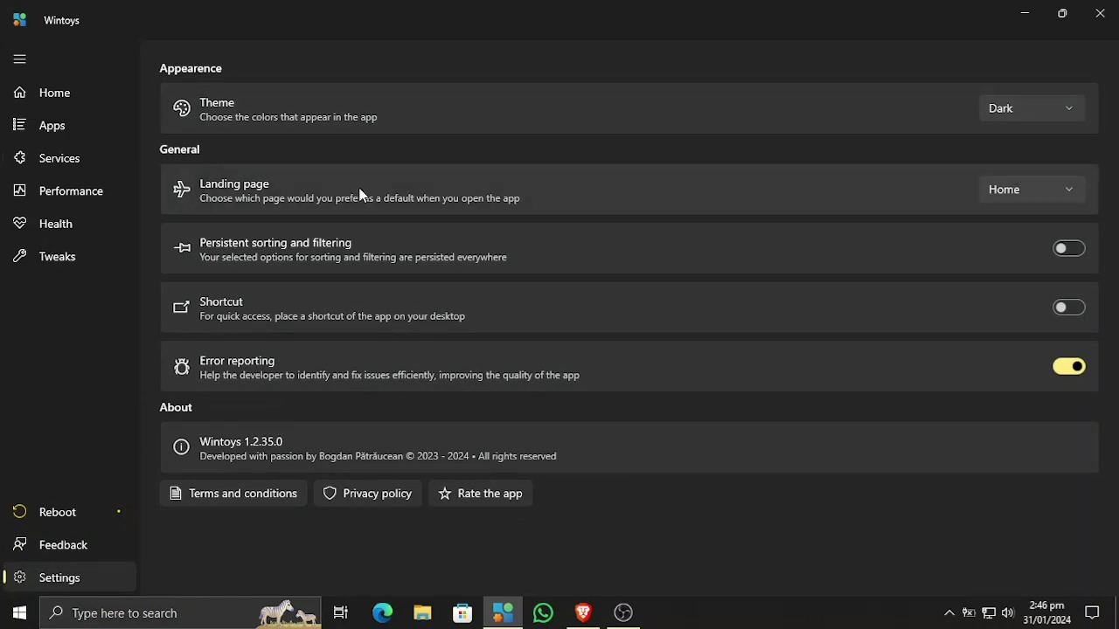